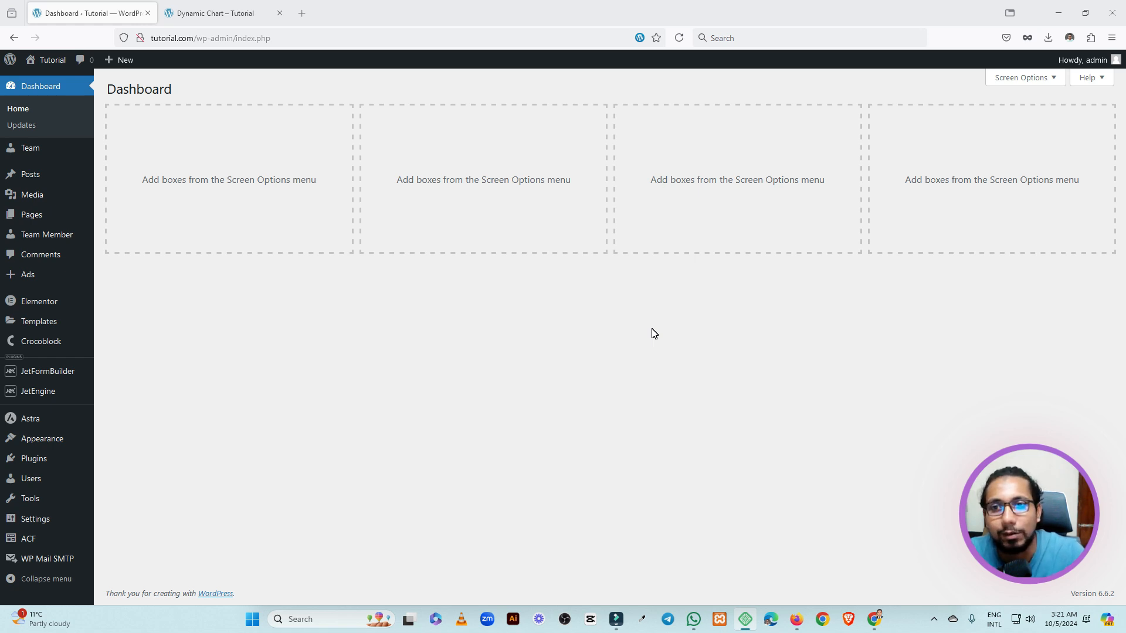
Open the Team Member items and review the professions assigned to them.
{"action": "left_click", "coordinate": [56, 236]}
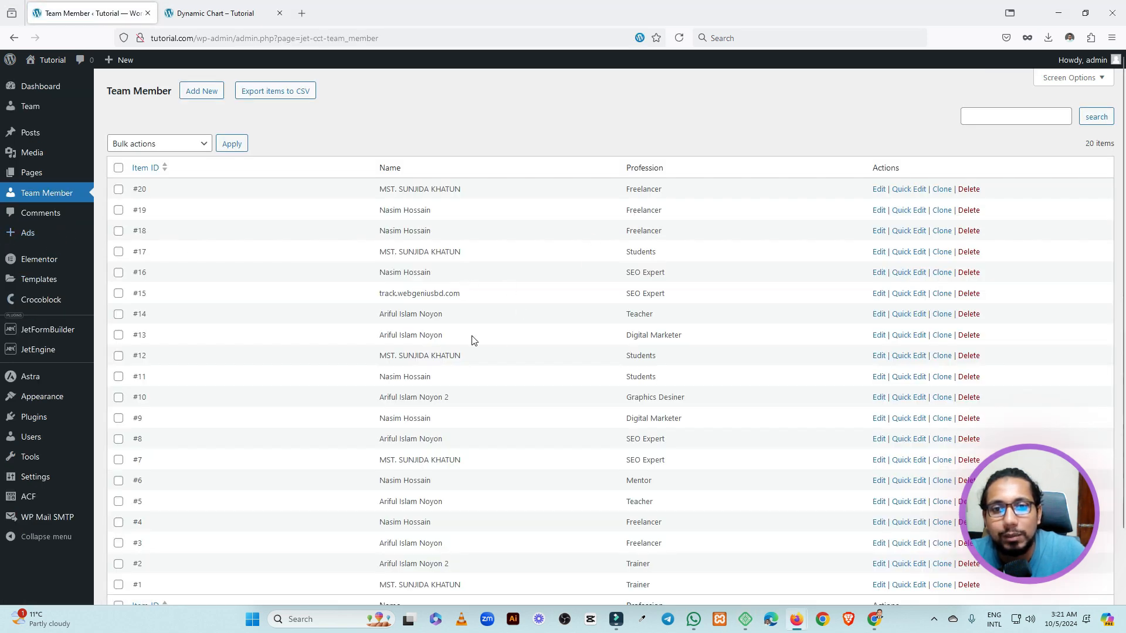
{"action": "scroll", "coordinate": [430, 273], "scroll_direction": "down", "scroll_amount": 3}
{"action": "scroll", "coordinate": [410, 314], "scroll_direction": "up", "scroll_amount": 3}
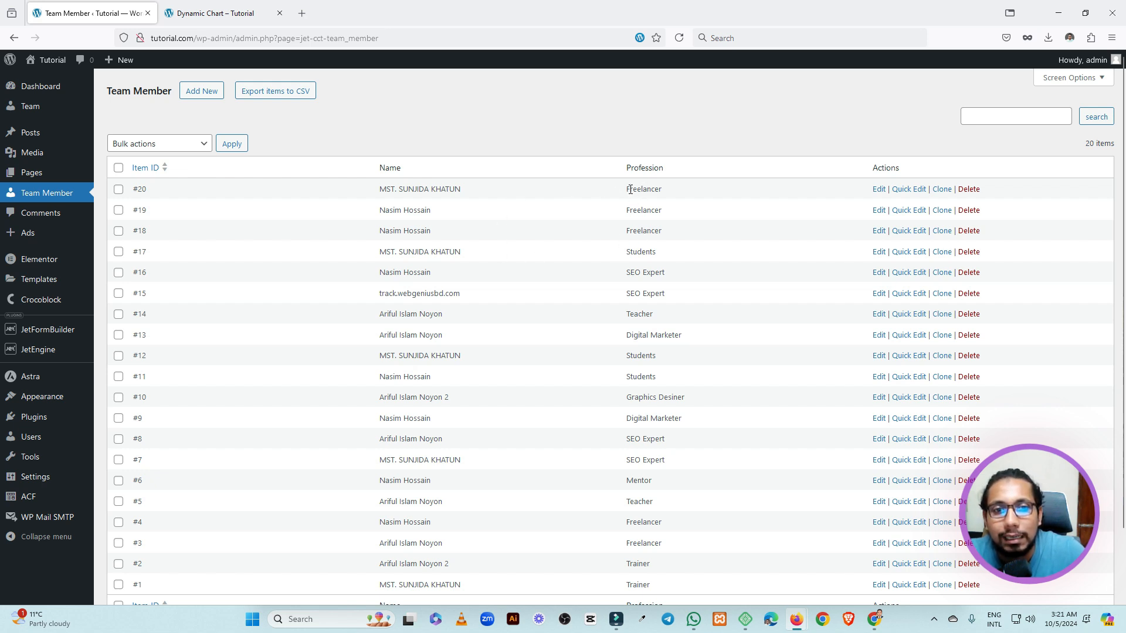
{"action": "left_click_drag", "start_coordinate": [631, 190], "coordinate": [673, 221]}
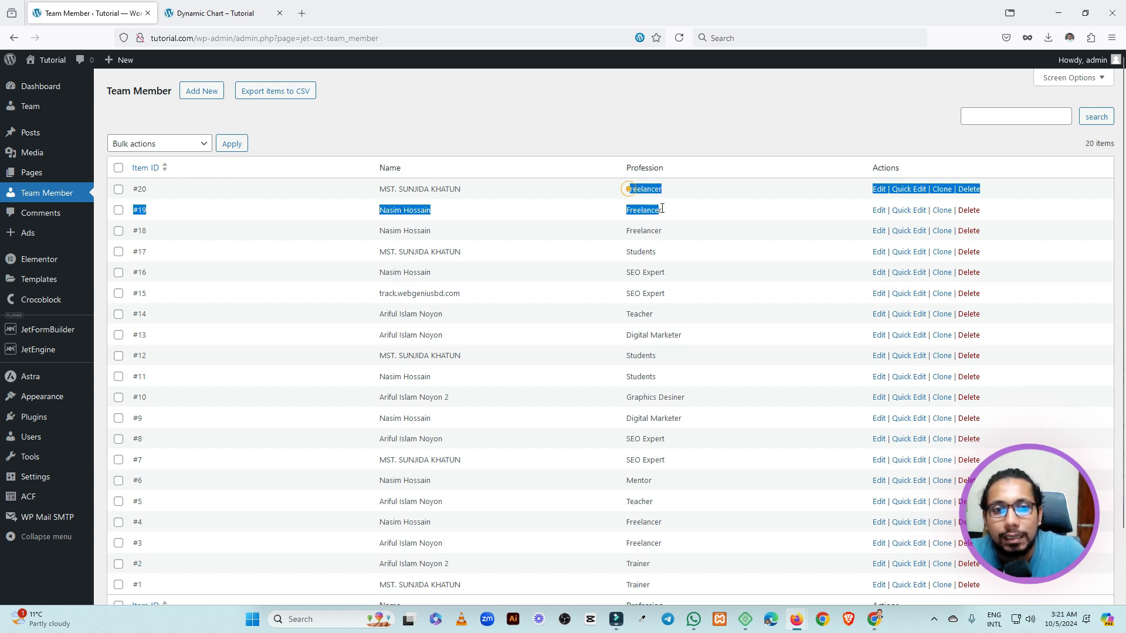
{"action": "double_click", "coordinate": [635, 254]}
{"action": "left_click_drag", "start_coordinate": [632, 272], "coordinate": [665, 274]}
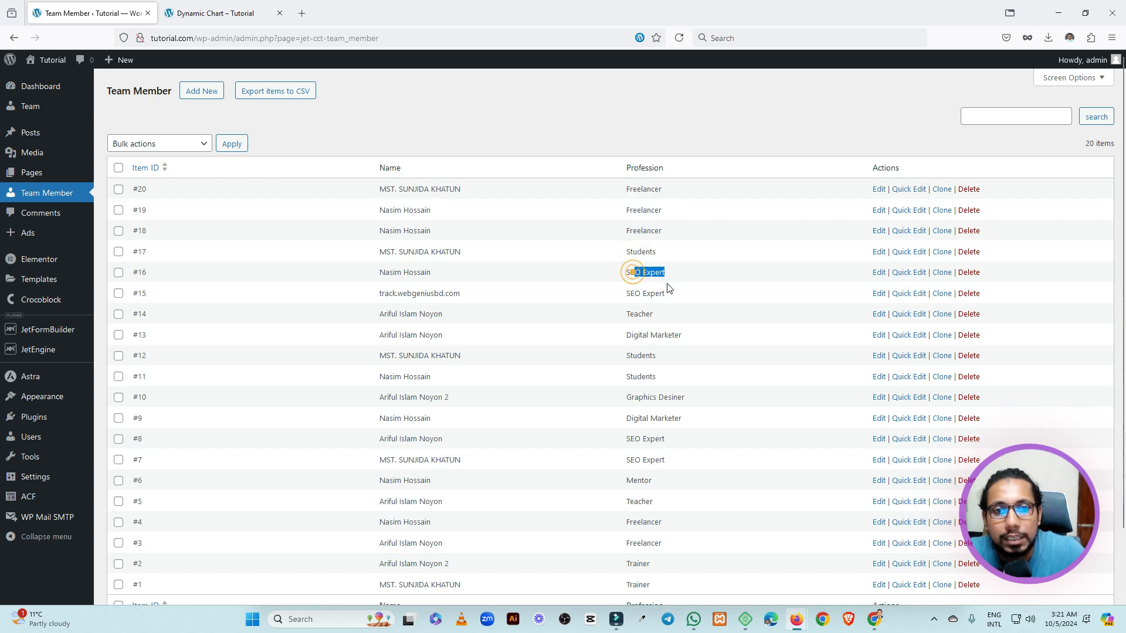
{"action": "left_click_drag", "start_coordinate": [635, 336], "coordinate": [696, 336]}
{"action": "left_click", "coordinate": [697, 334]}
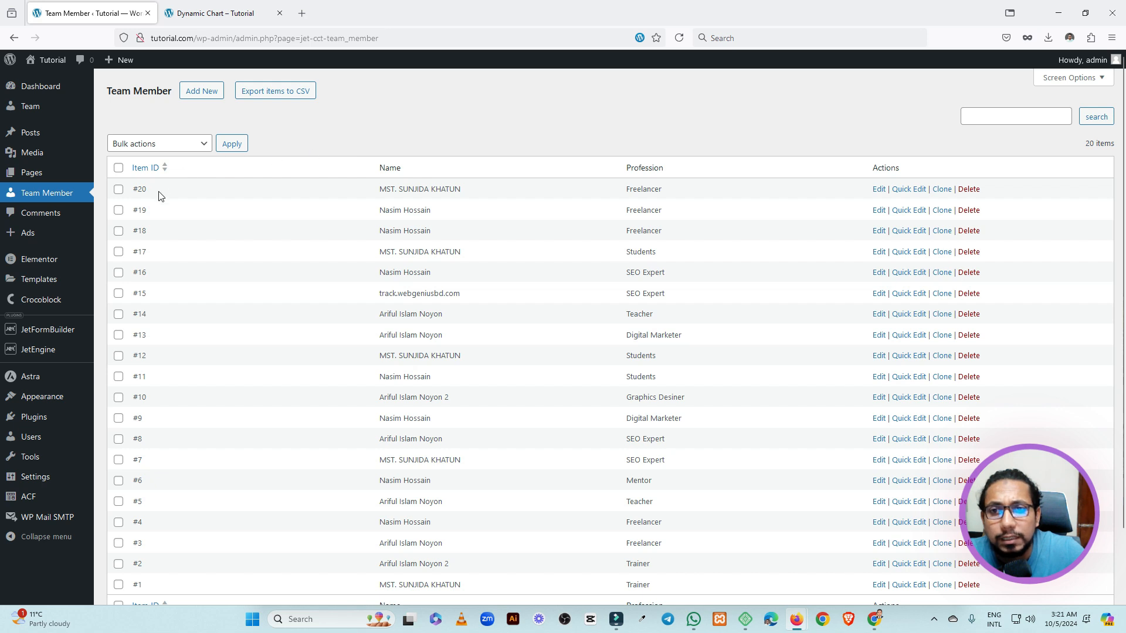
Check the fields of the new Team Member item form and the Dynamic Chart page, returning to the items list.
{"action": "left_click", "coordinate": [200, 100]}
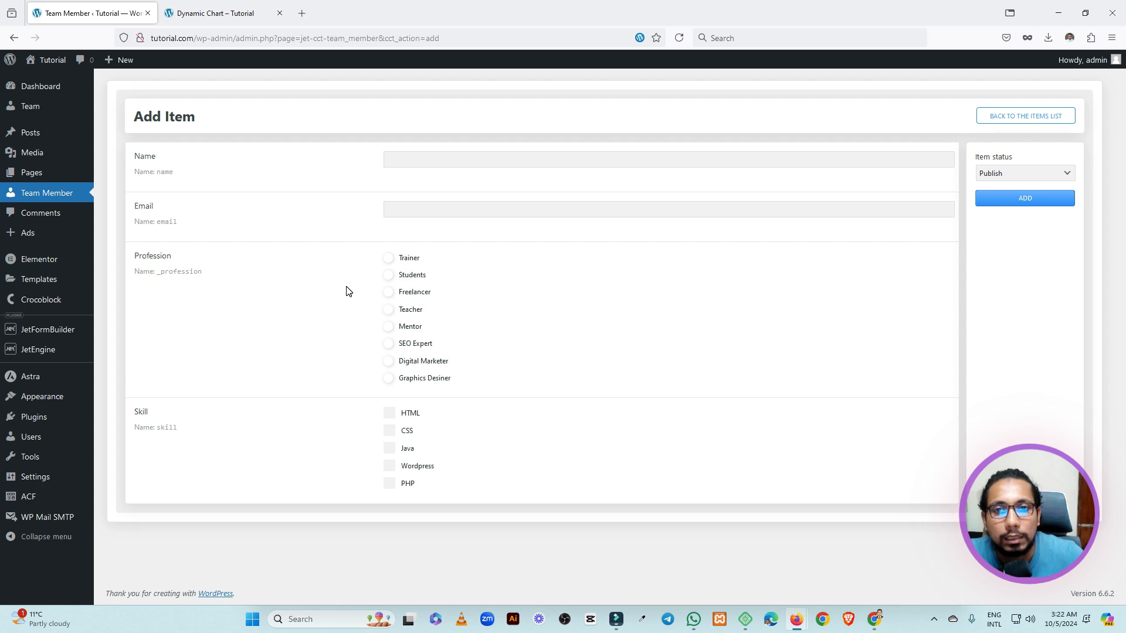
{"action": "left_click", "coordinate": [233, 14]}
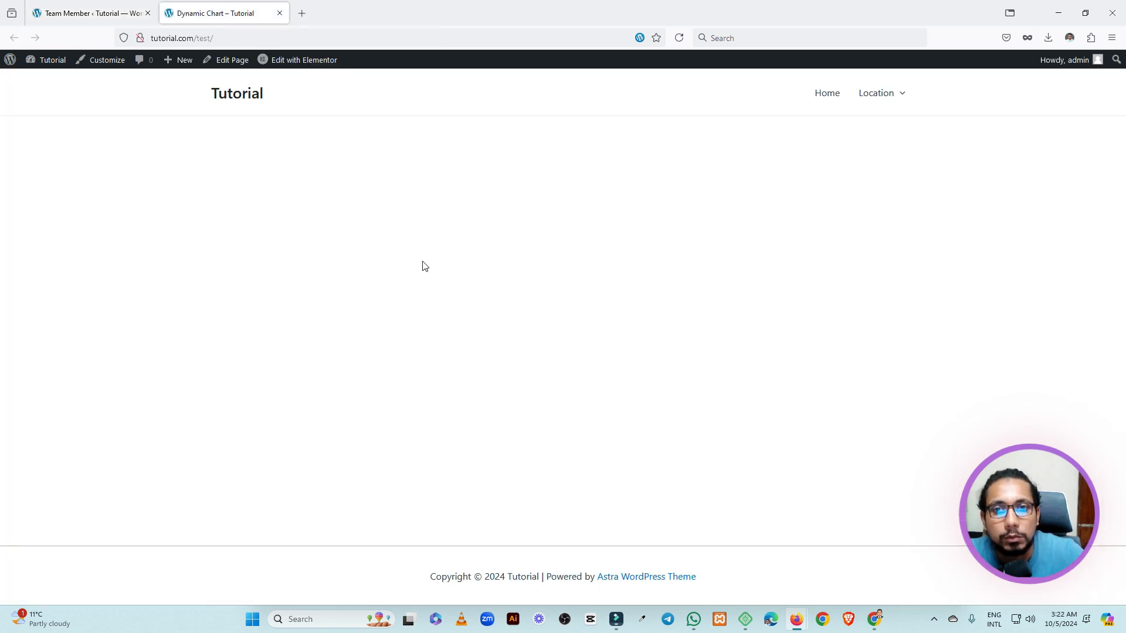
{"action": "left_click", "coordinate": [113, 20]}
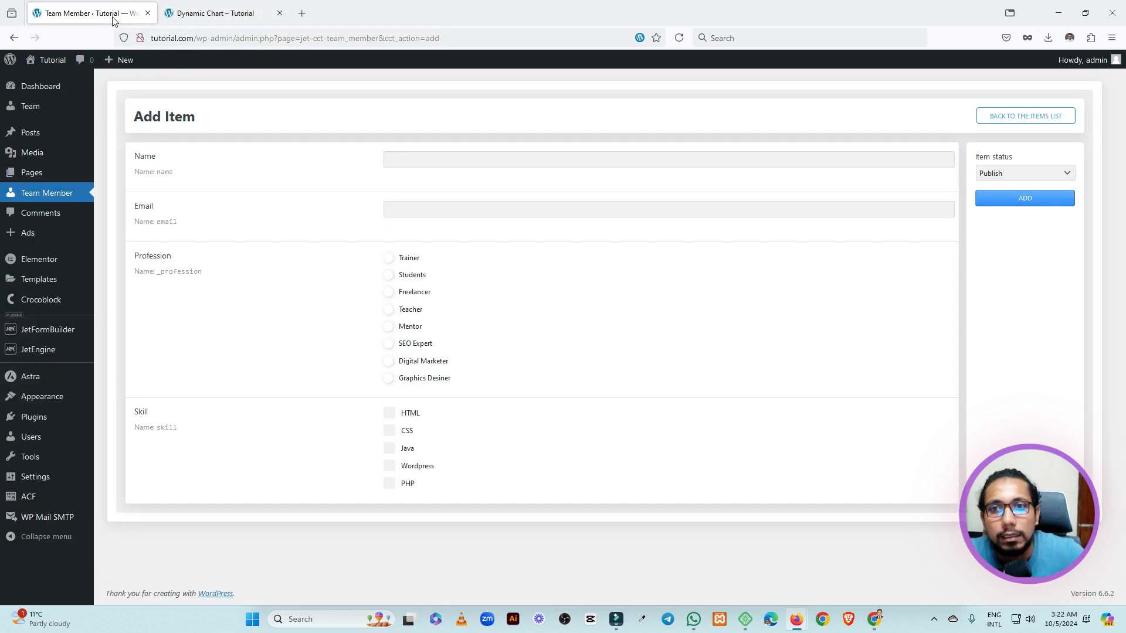
{"action": "left_click", "coordinate": [49, 199]}
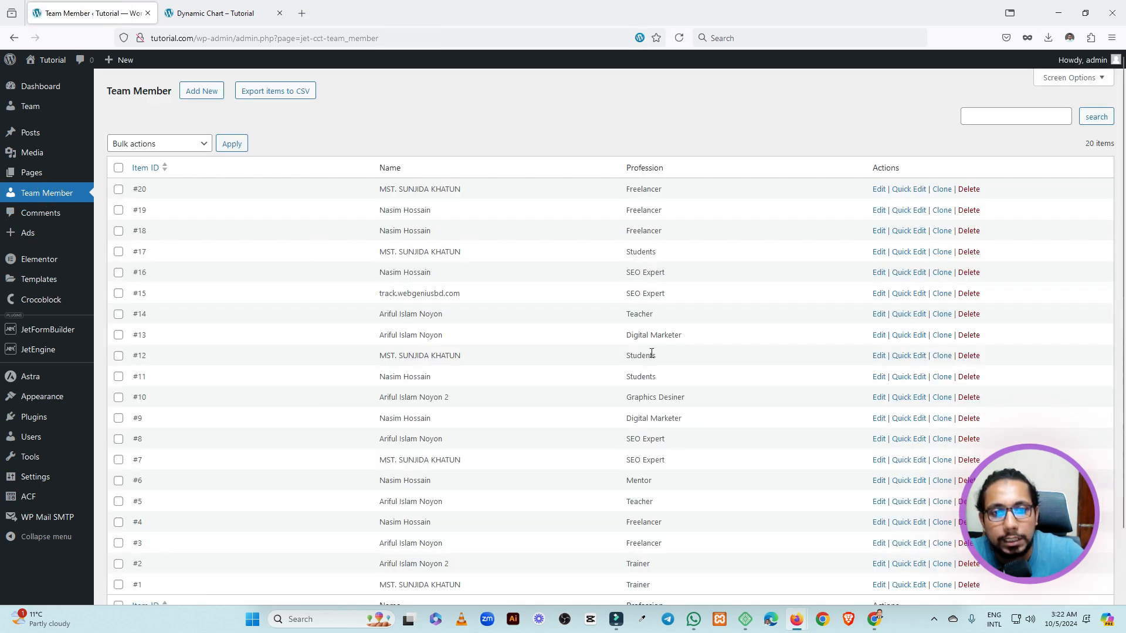
{"action": "scroll", "coordinate": [658, 337], "scroll_direction": "down", "scroll_amount": 2}
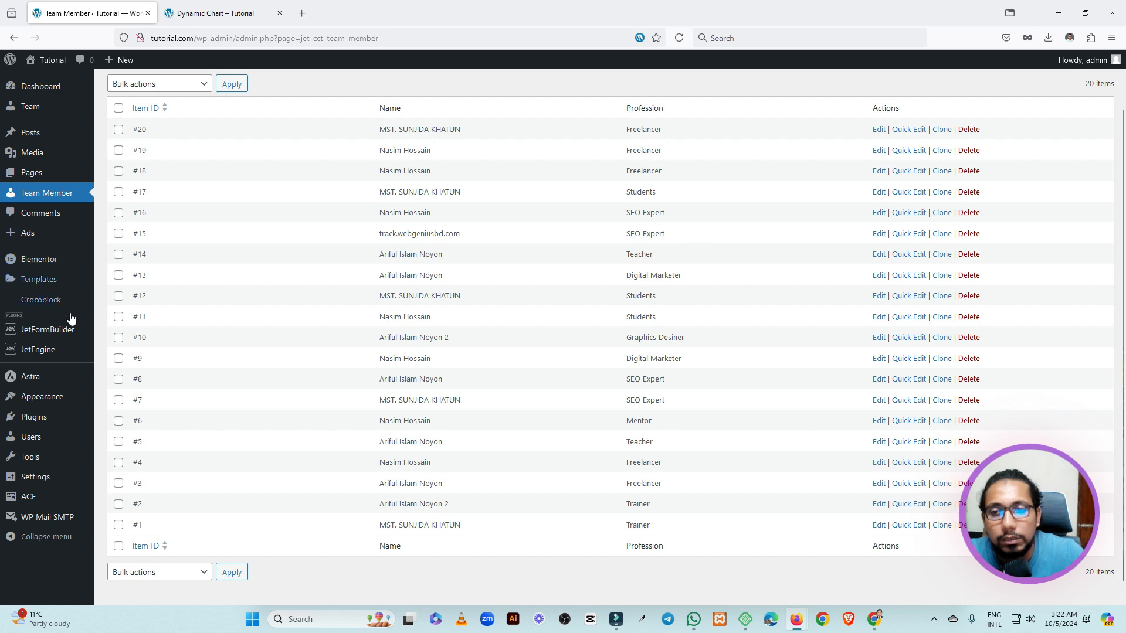
Start a new JetEngine Query Builder query and name it "Proffesion Count".
{"action": "mouse_move", "coordinate": [50, 338]}
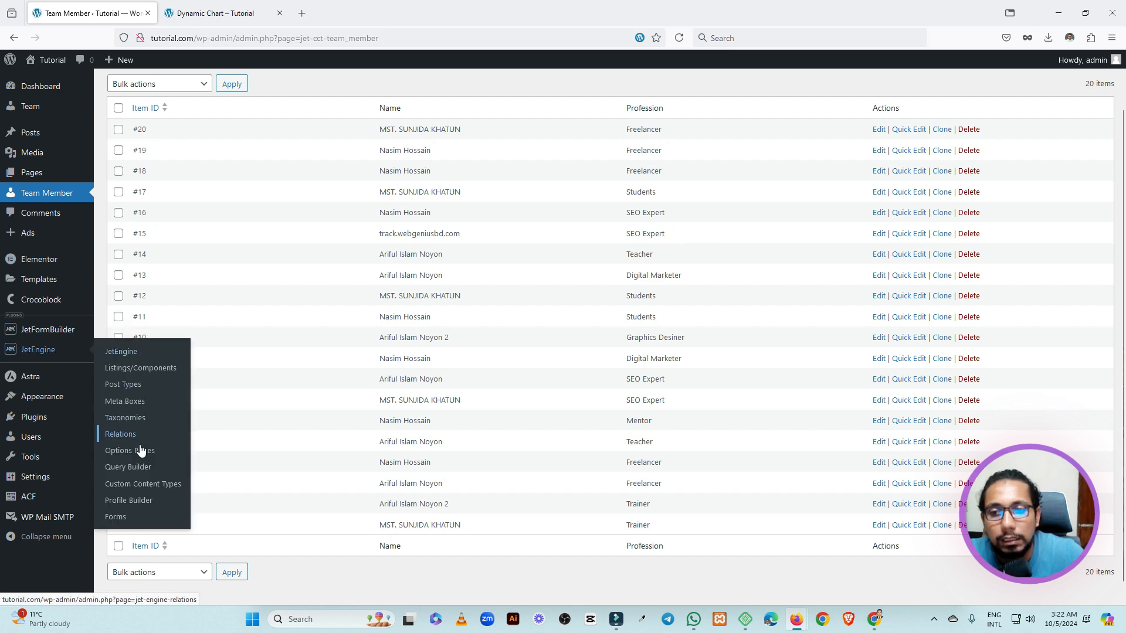
{"action": "left_click", "coordinate": [135, 467]}
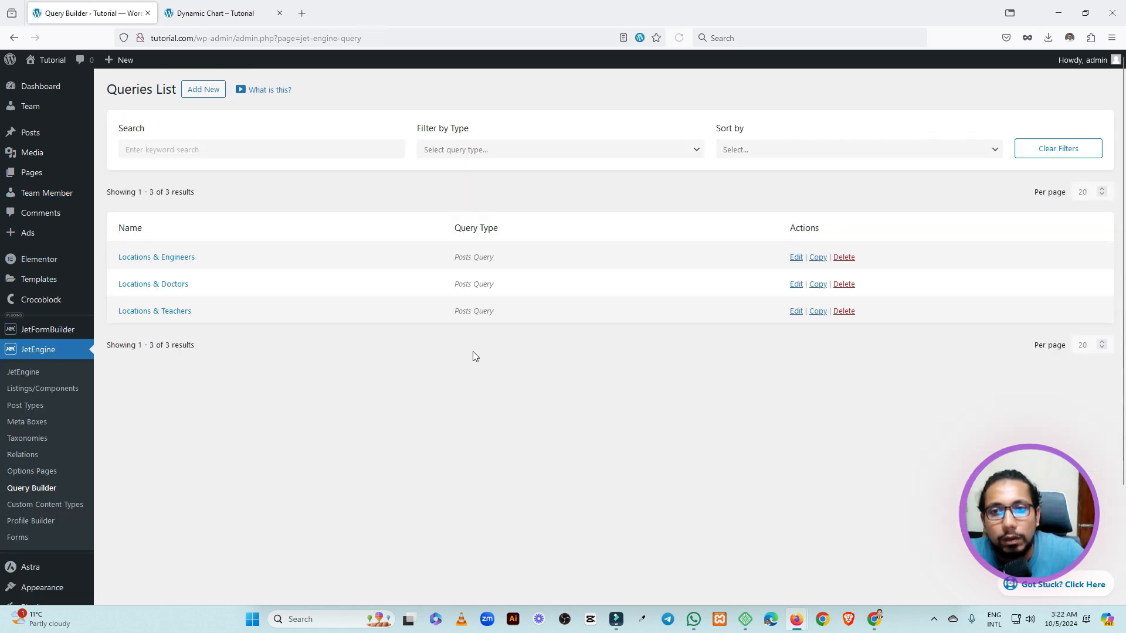
{"action": "left_click", "coordinate": [207, 94]}
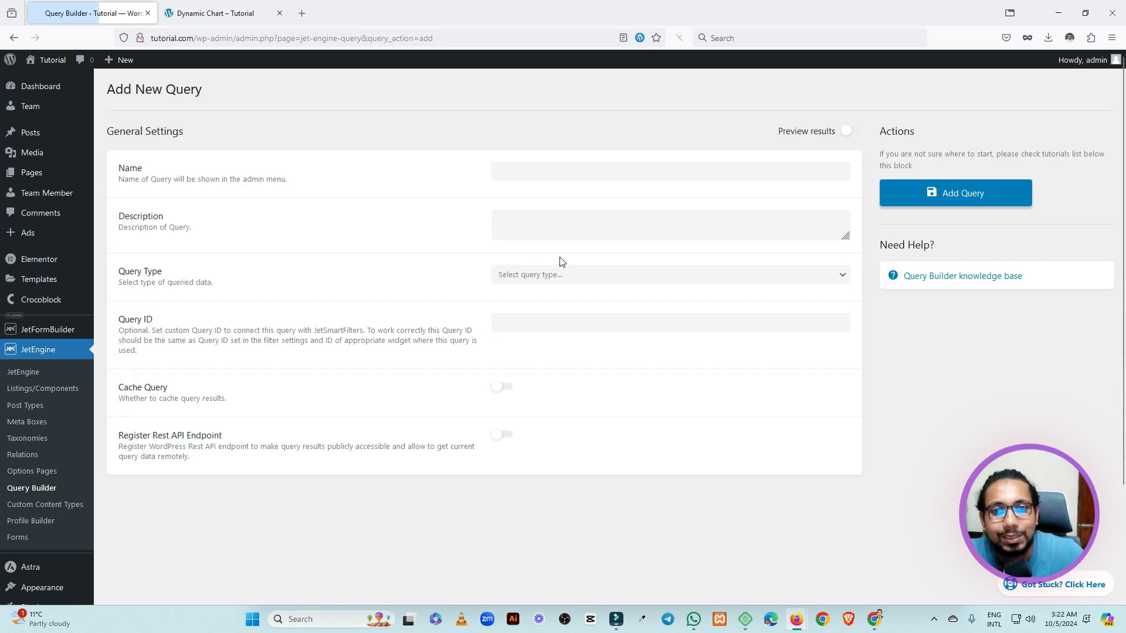
{"action": "left_click", "coordinate": [513, 172]}
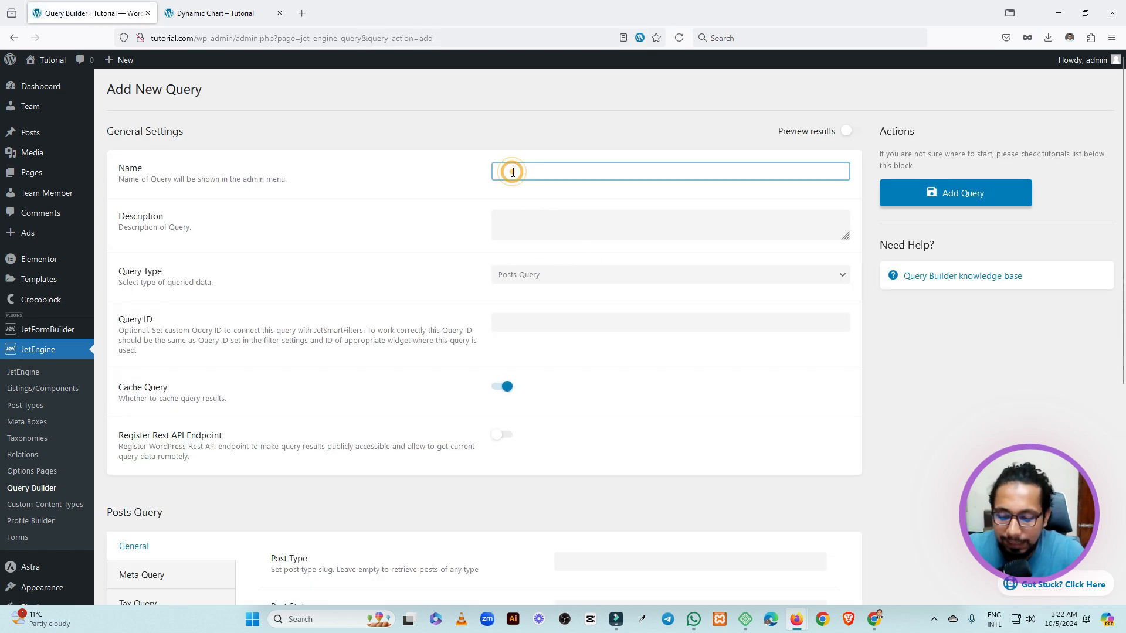
{"action": "type", "text": "PR"}
{"action": "key", "text": "BackSpace"}
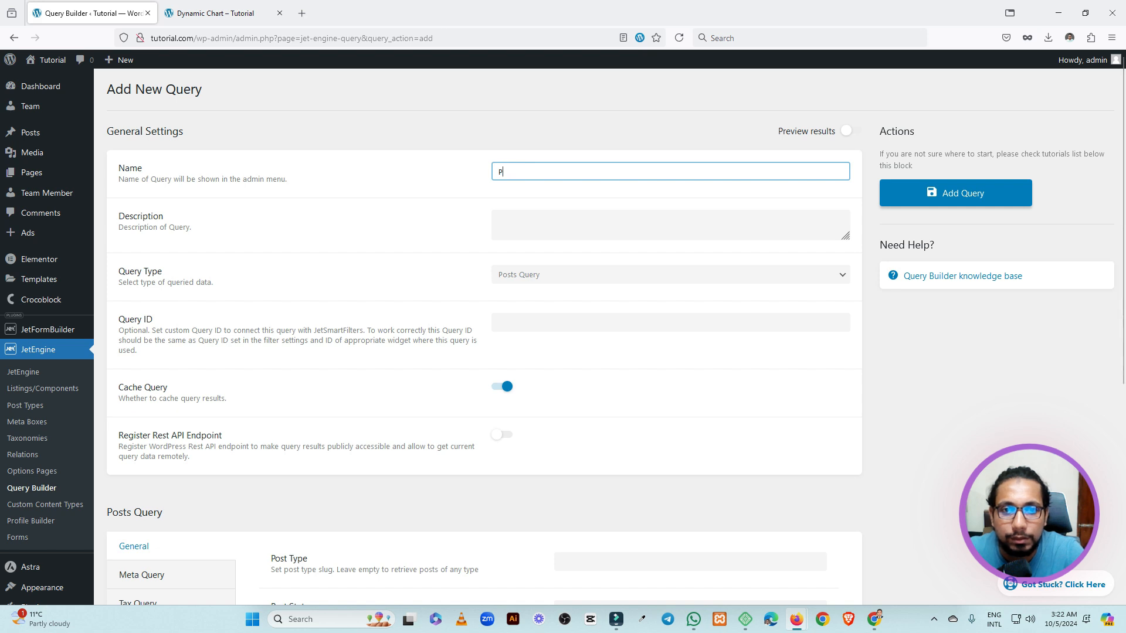
{"action": "type", "text": "rp"}
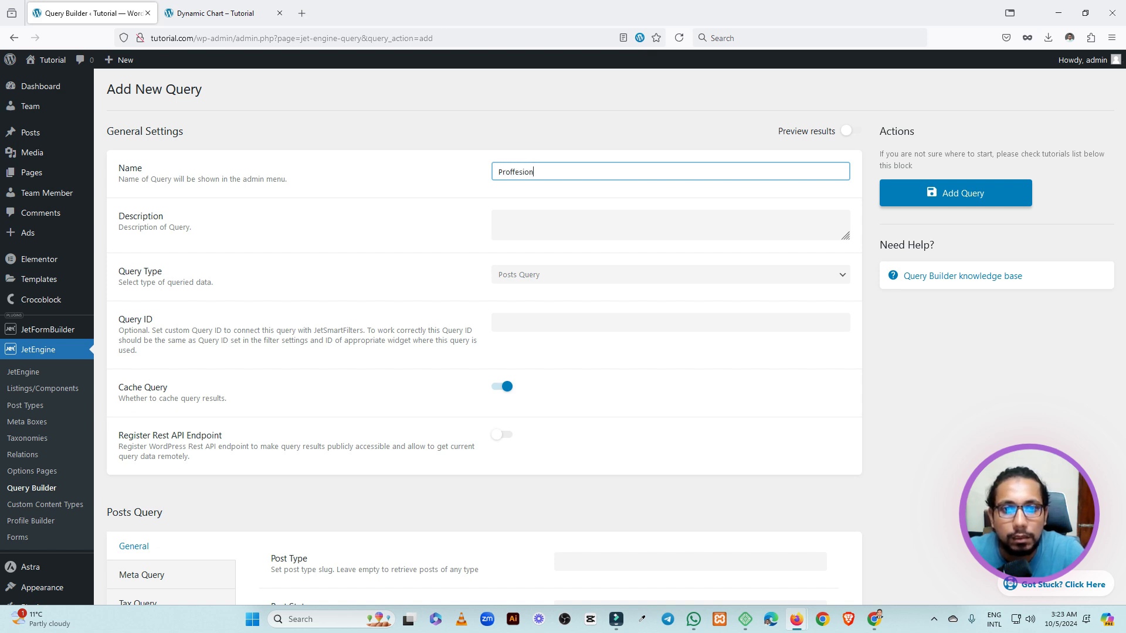
{"action": "type", "text": "ffesion Coujn"}
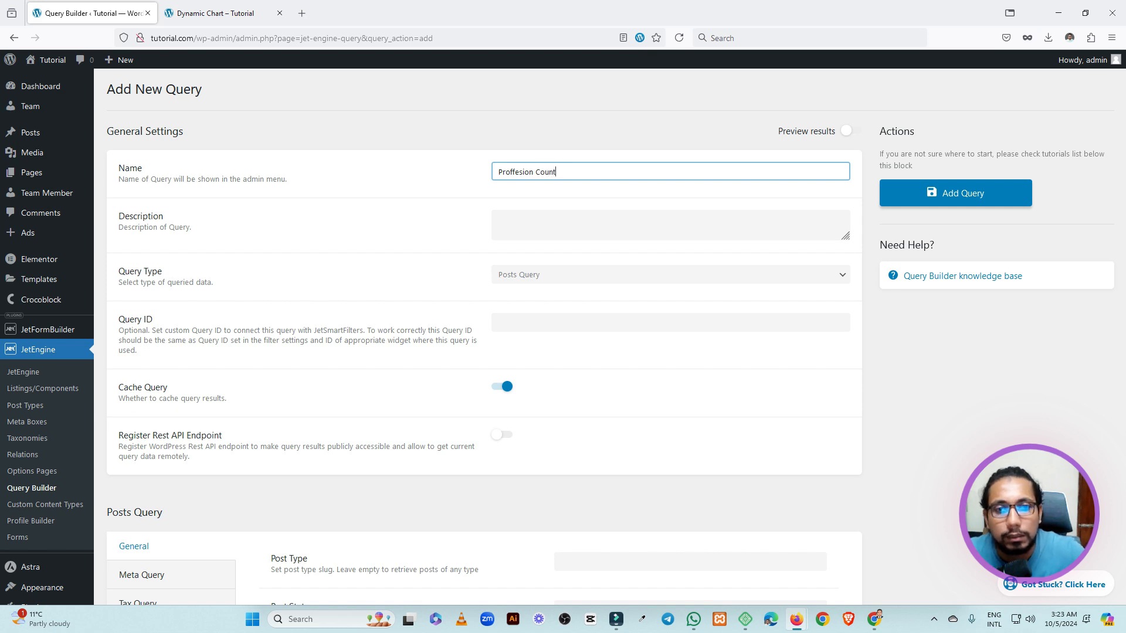
{"action": "left_click", "coordinate": [433, 198]}
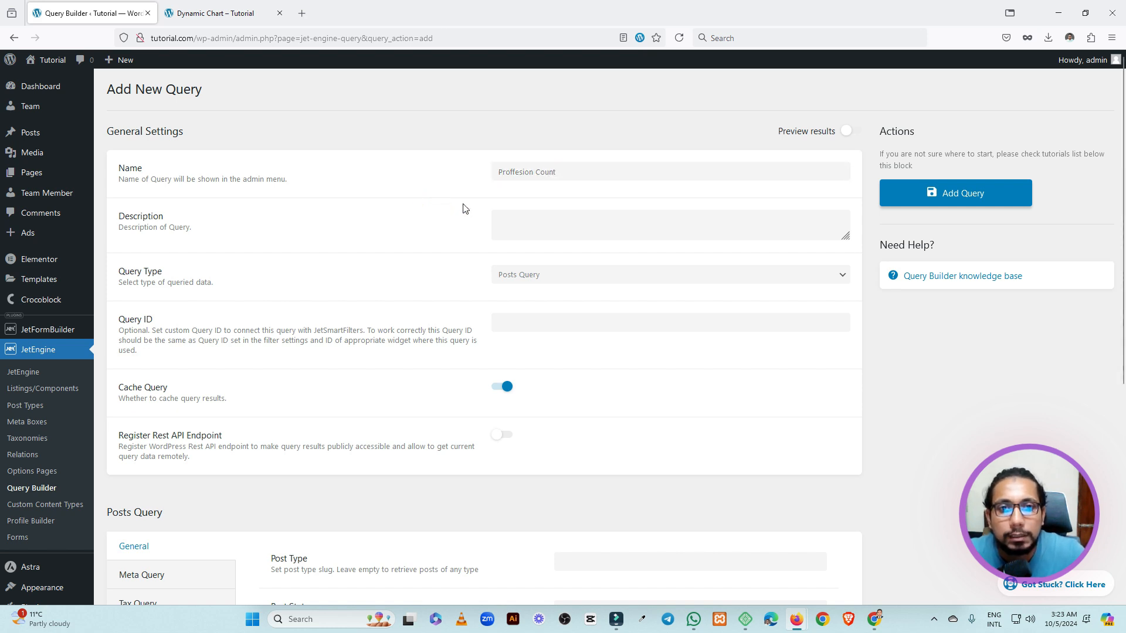
Set the type of the Proffesion Count query to SQL/AI Query.
{"action": "scroll", "coordinate": [528, 217], "scroll_direction": "down", "scroll_amount": 1}
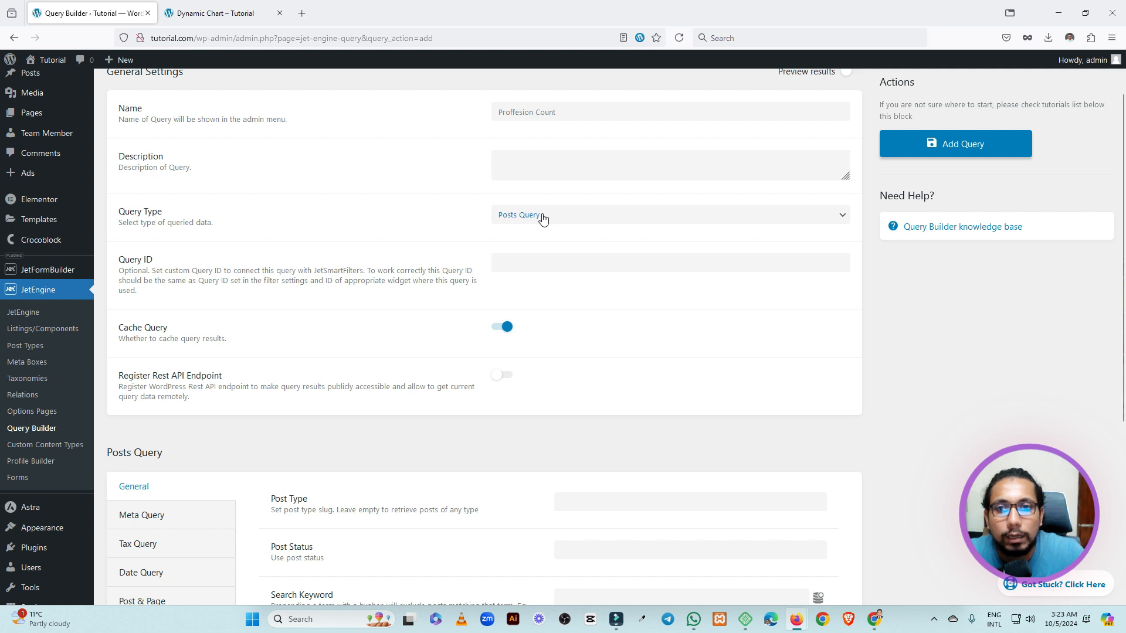
{"action": "left_click", "coordinate": [543, 218]}
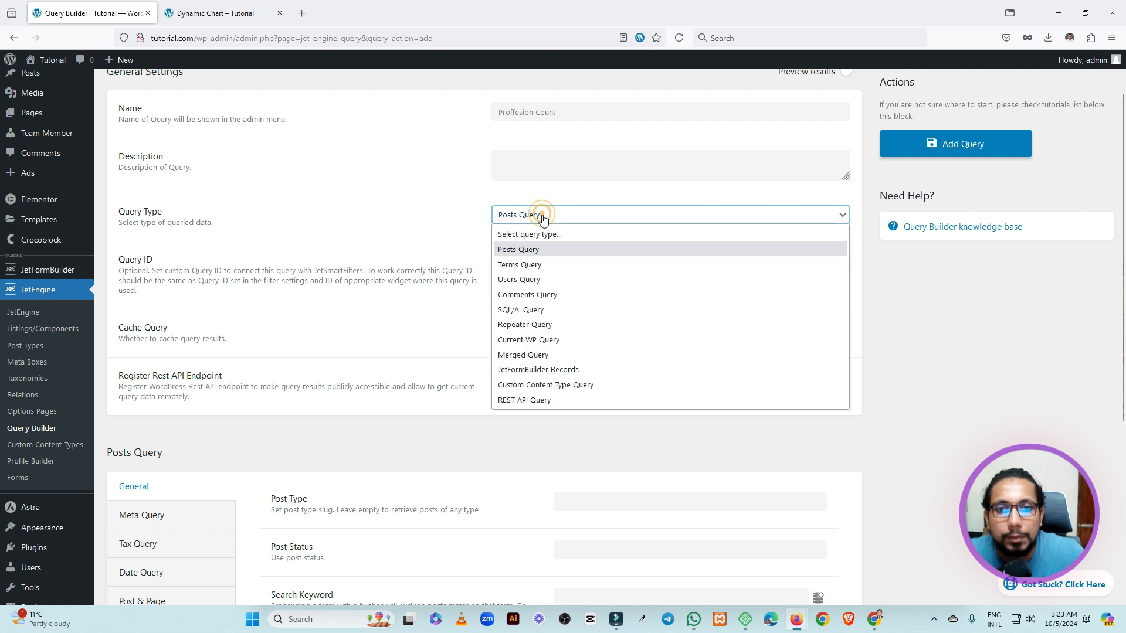
{"action": "left_click", "coordinate": [546, 312]}
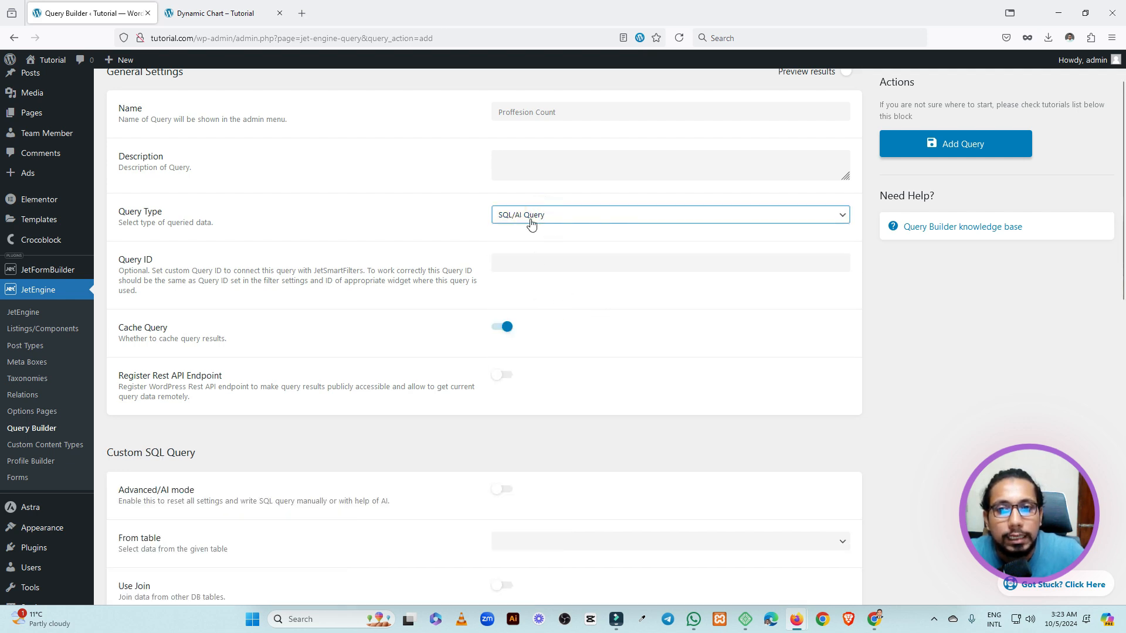
Set jet_cct_team_member as the source table of the custom SQL query.
{"action": "scroll", "coordinate": [538, 222], "scroll_direction": "down", "scroll_amount": 4}
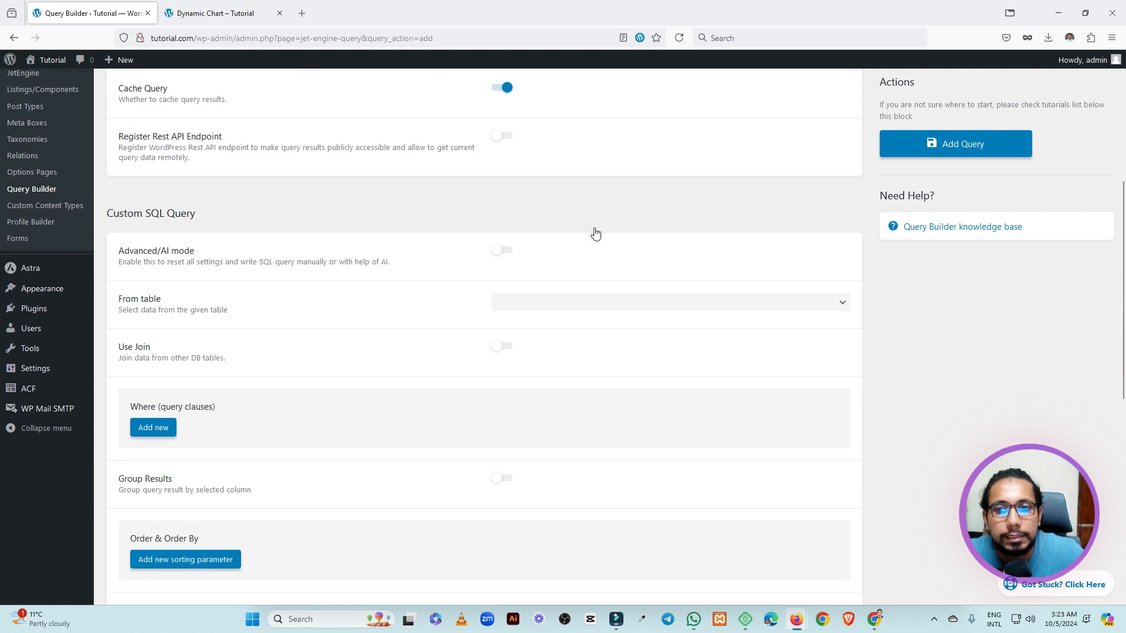
{"action": "scroll", "coordinate": [411, 273], "scroll_direction": "down", "scroll_amount": 1}
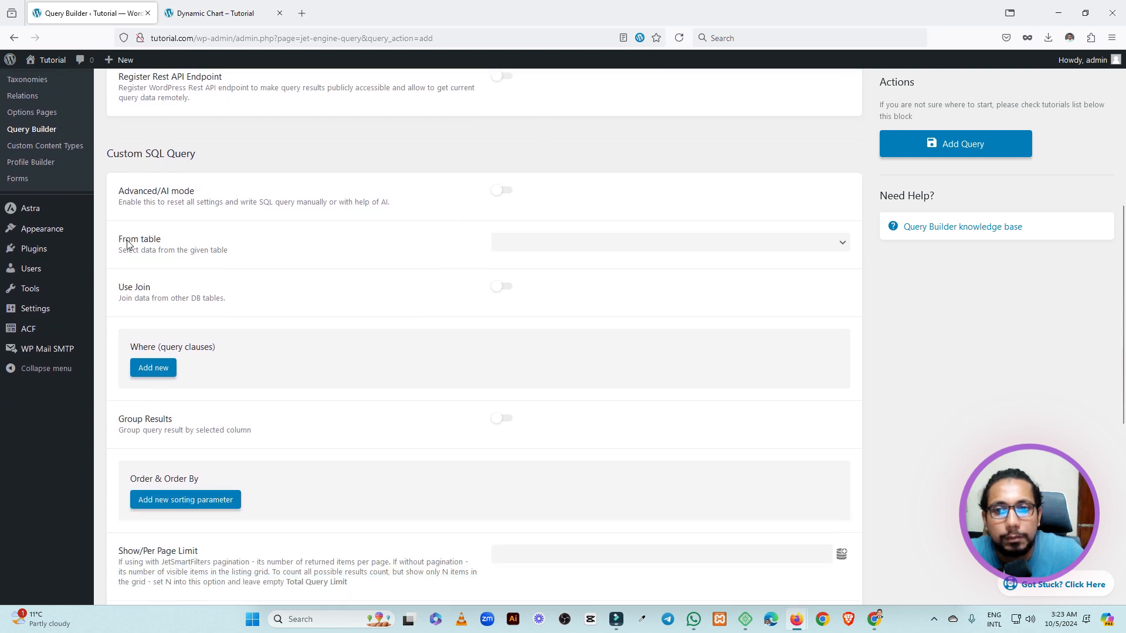
{"action": "left_click", "coordinate": [534, 242]}
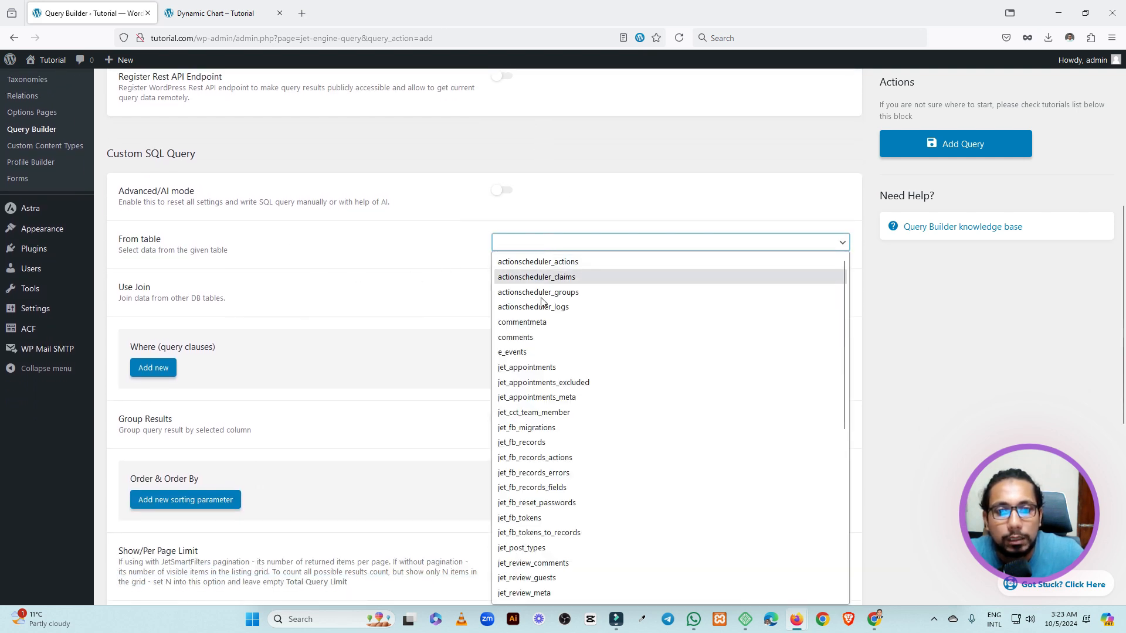
{"action": "scroll", "coordinate": [561, 381], "scroll_direction": "down", "scroll_amount": 2}
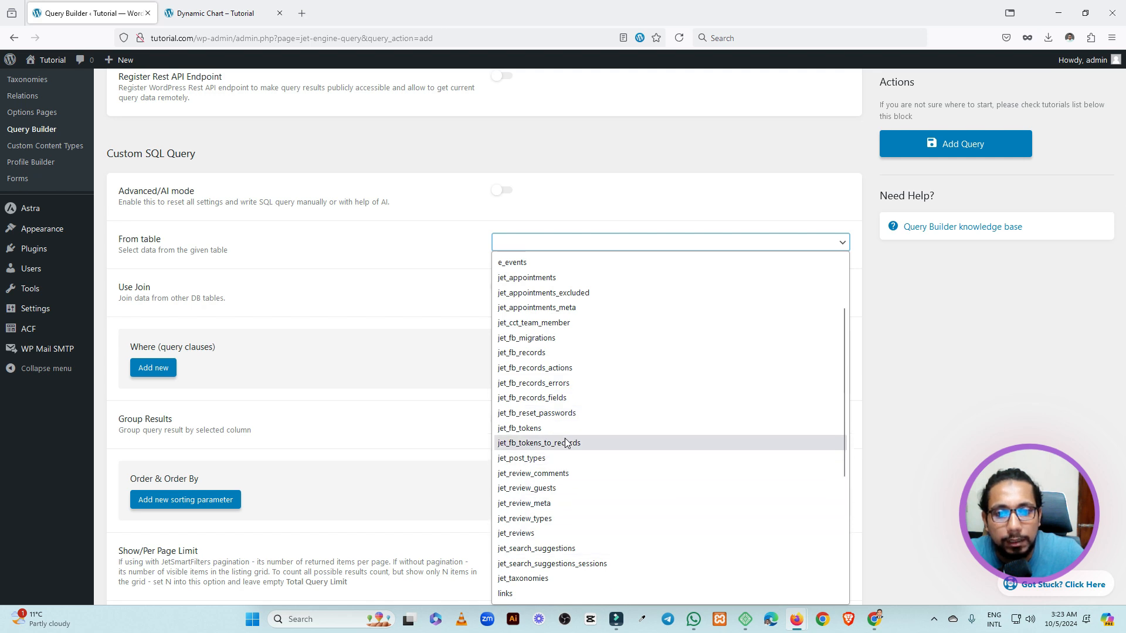
{"action": "scroll", "coordinate": [568, 399], "scroll_direction": "down", "scroll_amount": 4}
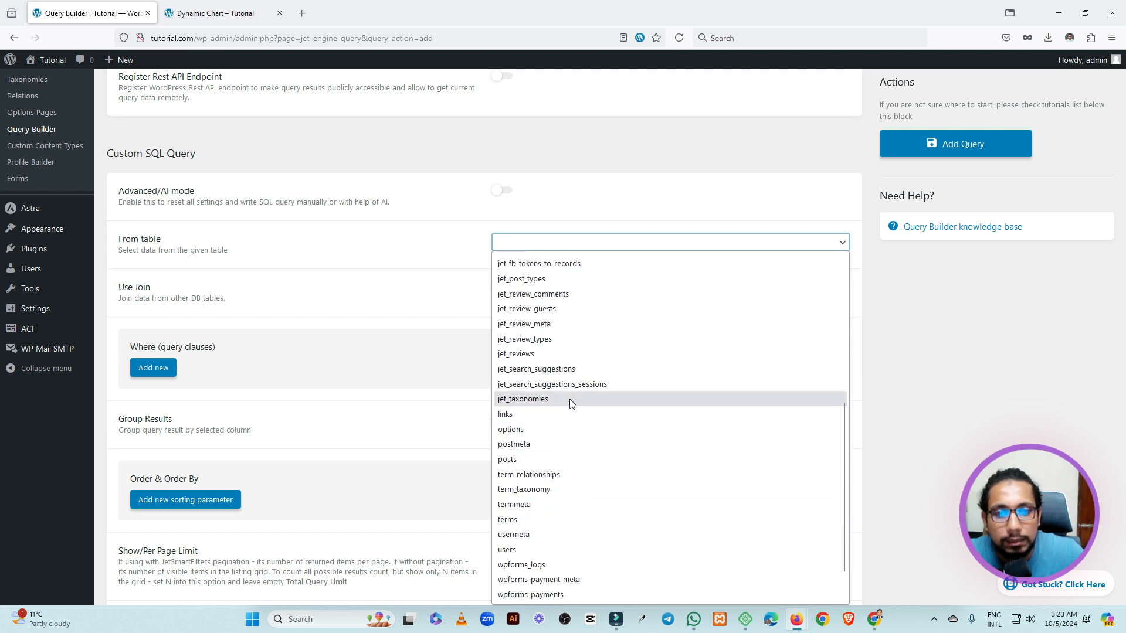
{"action": "scroll", "coordinate": [560, 434], "scroll_direction": "down", "scroll_amount": 1}
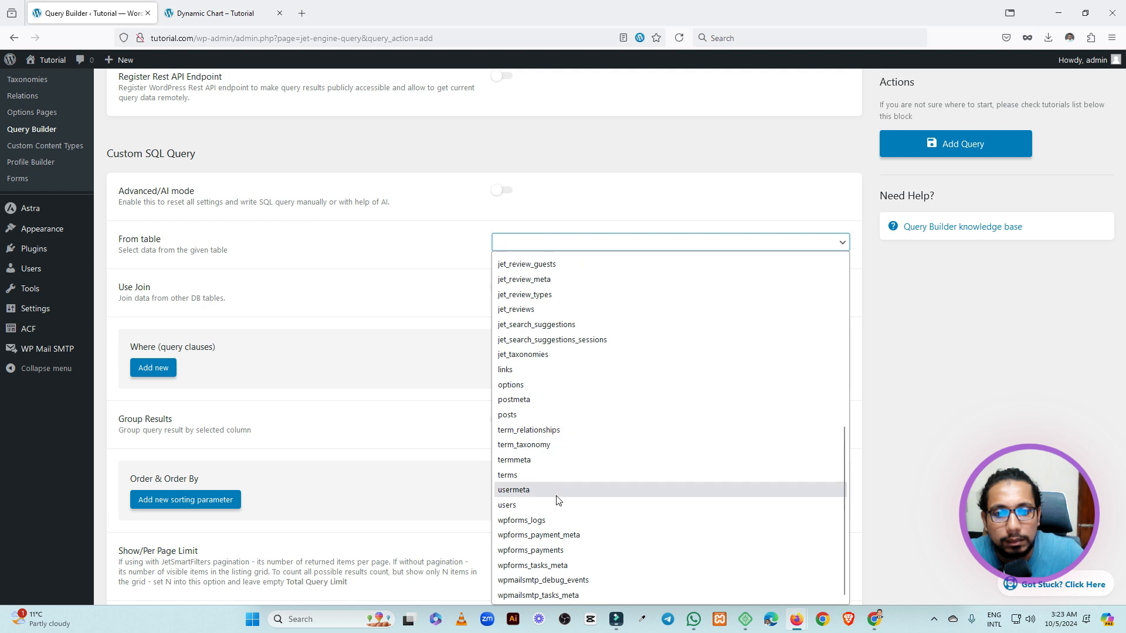
{"action": "scroll", "coordinate": [557, 501], "scroll_direction": "up", "scroll_amount": 4}
{"action": "scroll", "coordinate": [557, 503], "scroll_direction": "down", "scroll_amount": 2}
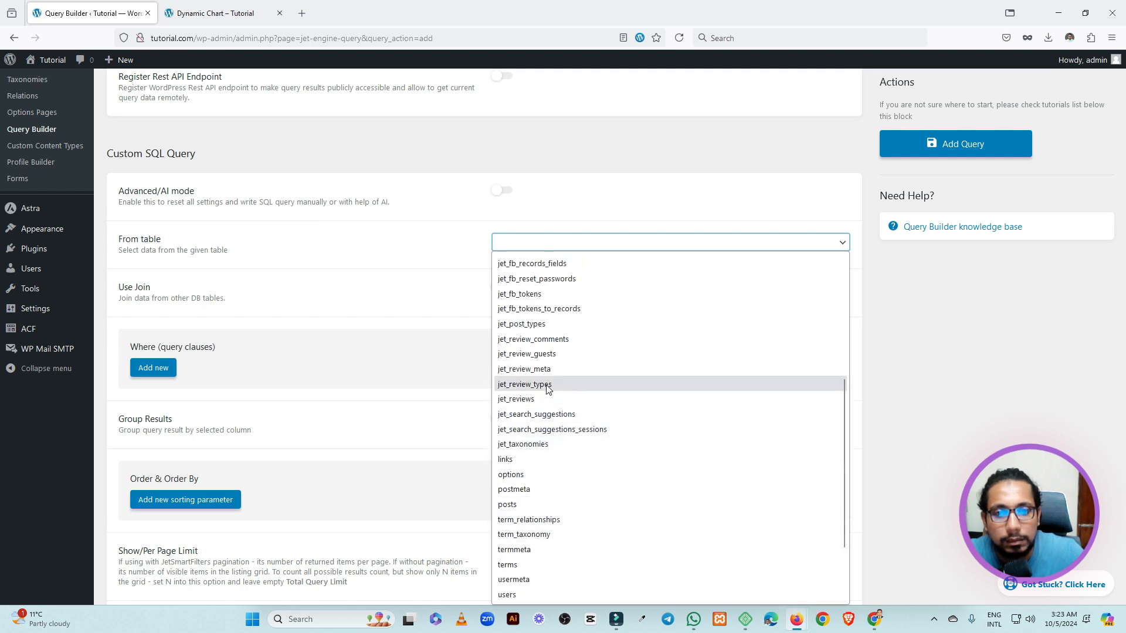
{"action": "scroll", "coordinate": [551, 323], "scroll_direction": "up", "scroll_amount": 2}
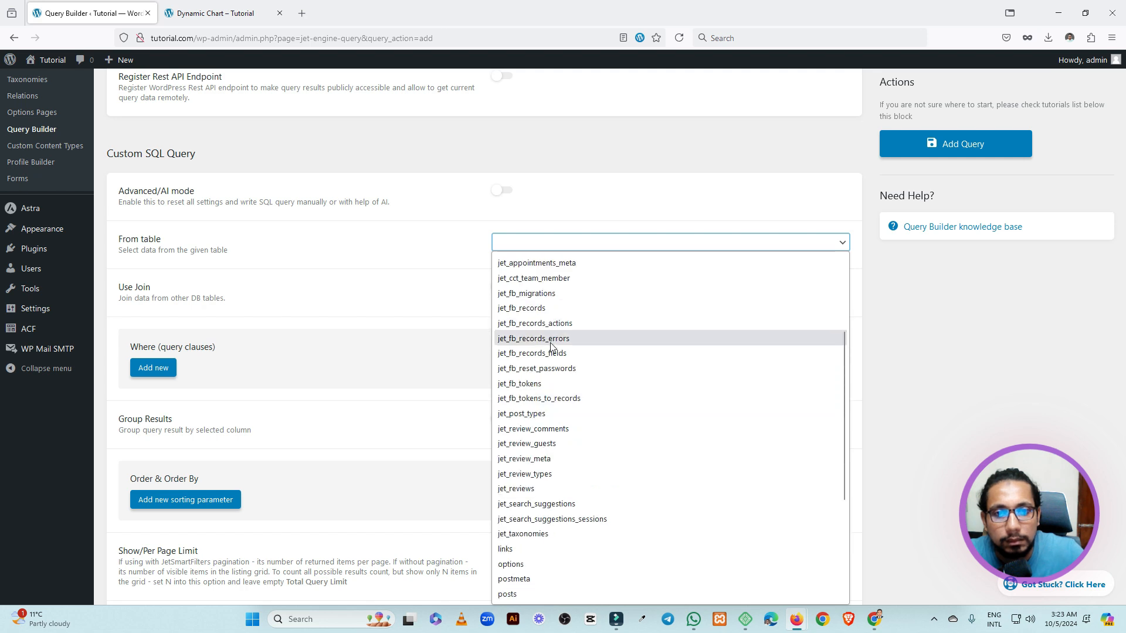
{"action": "scroll", "coordinate": [551, 354], "scroll_direction": "up", "scroll_amount": 2}
{"action": "scroll", "coordinate": [553, 331], "scroll_direction": "up", "scroll_amount": 1}
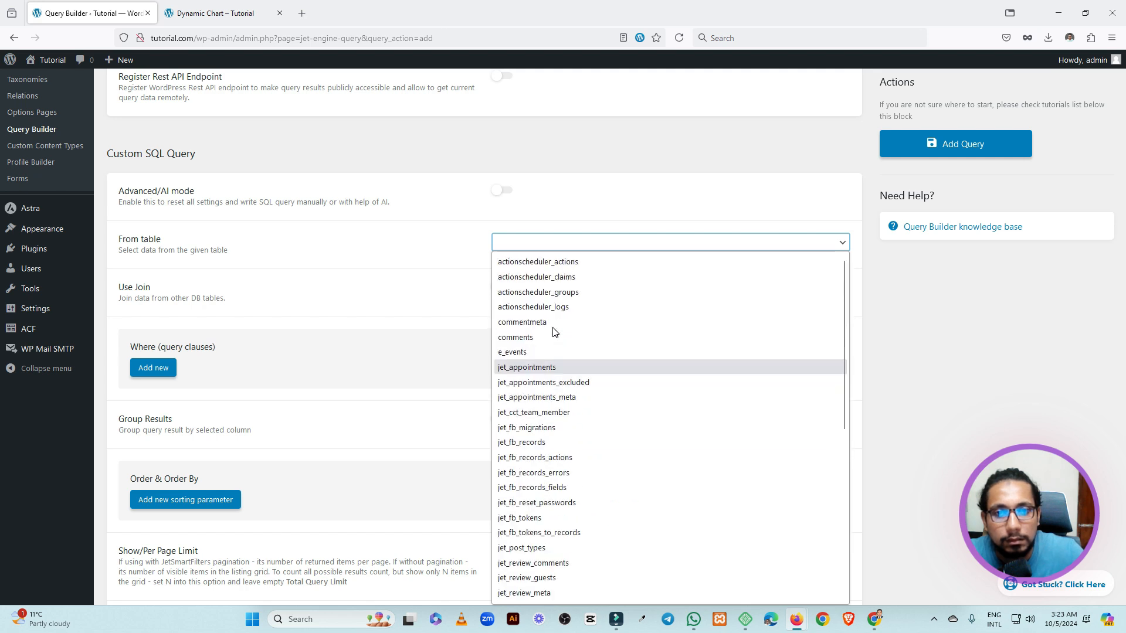
{"action": "scroll", "coordinate": [553, 332], "scroll_direction": "down", "scroll_amount": 2}
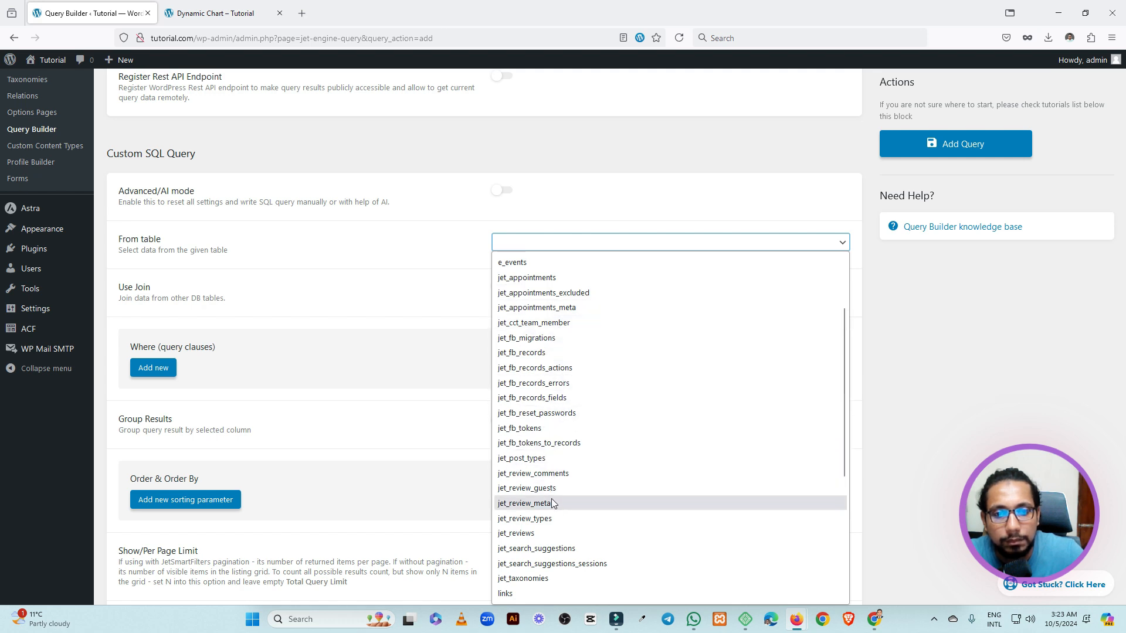
{"action": "scroll", "coordinate": [552, 545], "scroll_direction": "down", "scroll_amount": 2}
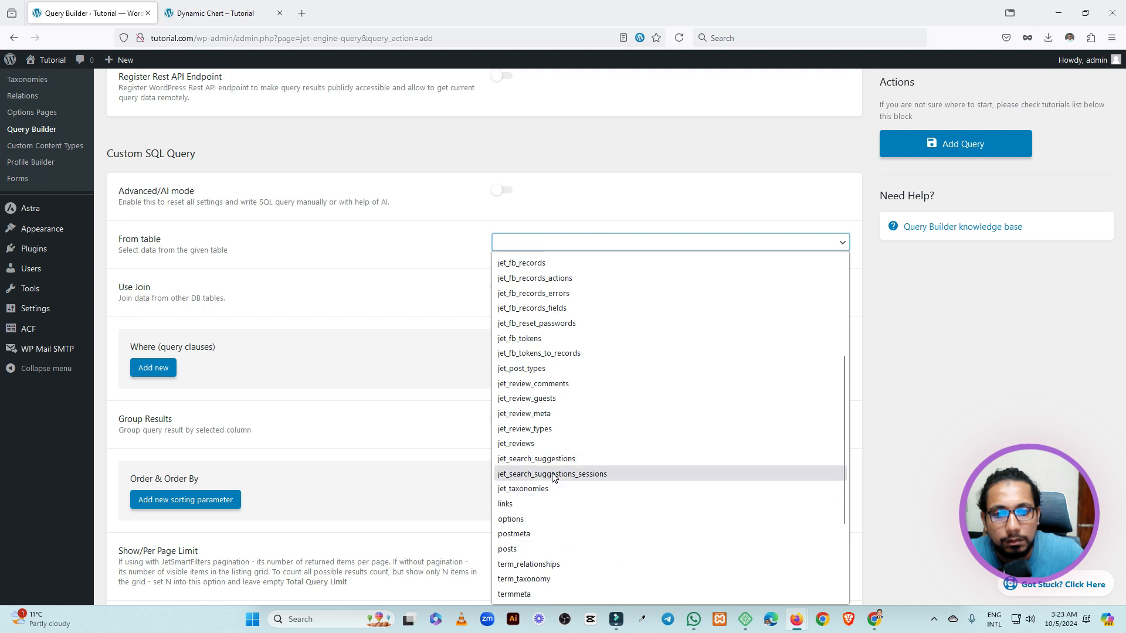
{"action": "scroll", "coordinate": [551, 486], "scroll_direction": "down", "scroll_amount": 2}
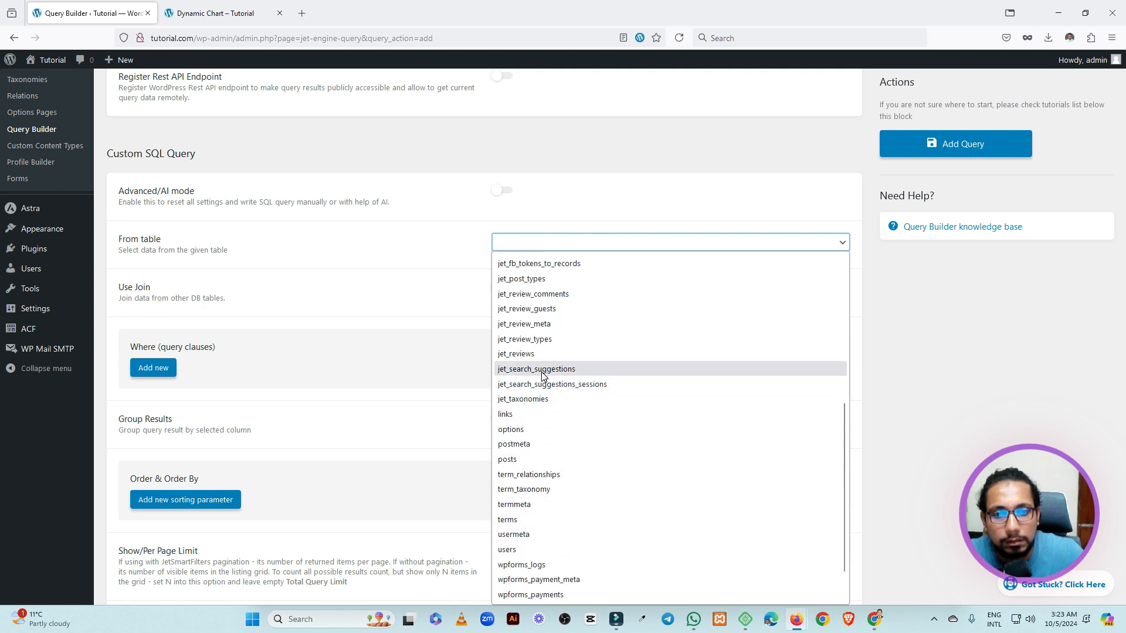
{"action": "scroll", "coordinate": [542, 384], "scroll_direction": "down", "scroll_amount": 1}
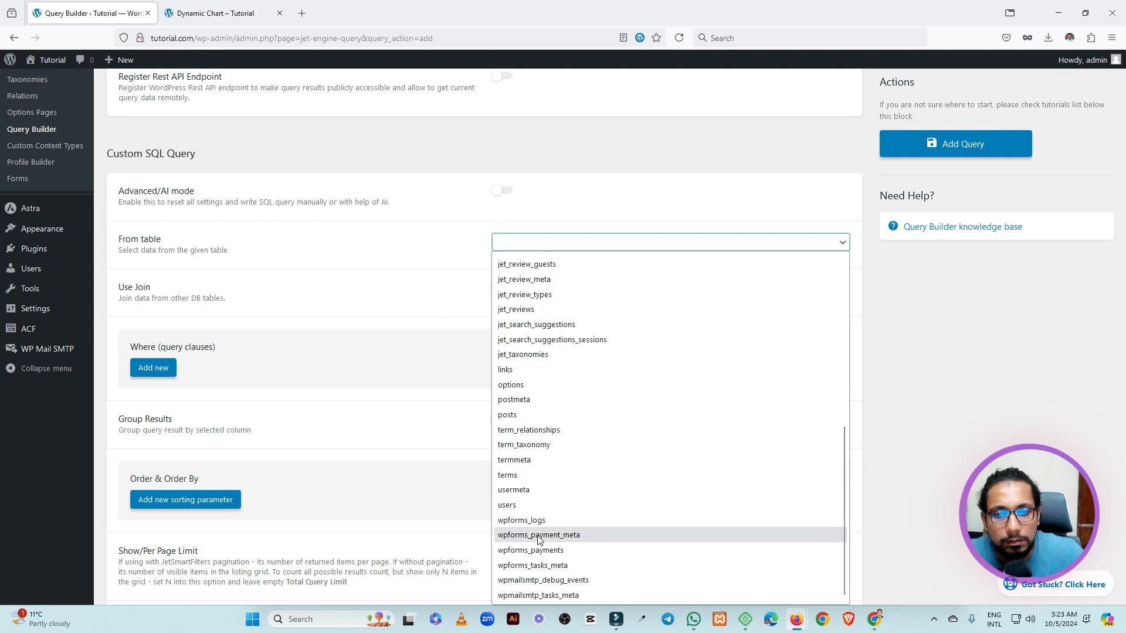
{"action": "scroll", "coordinate": [545, 384], "scroll_direction": "up", "scroll_amount": 2}
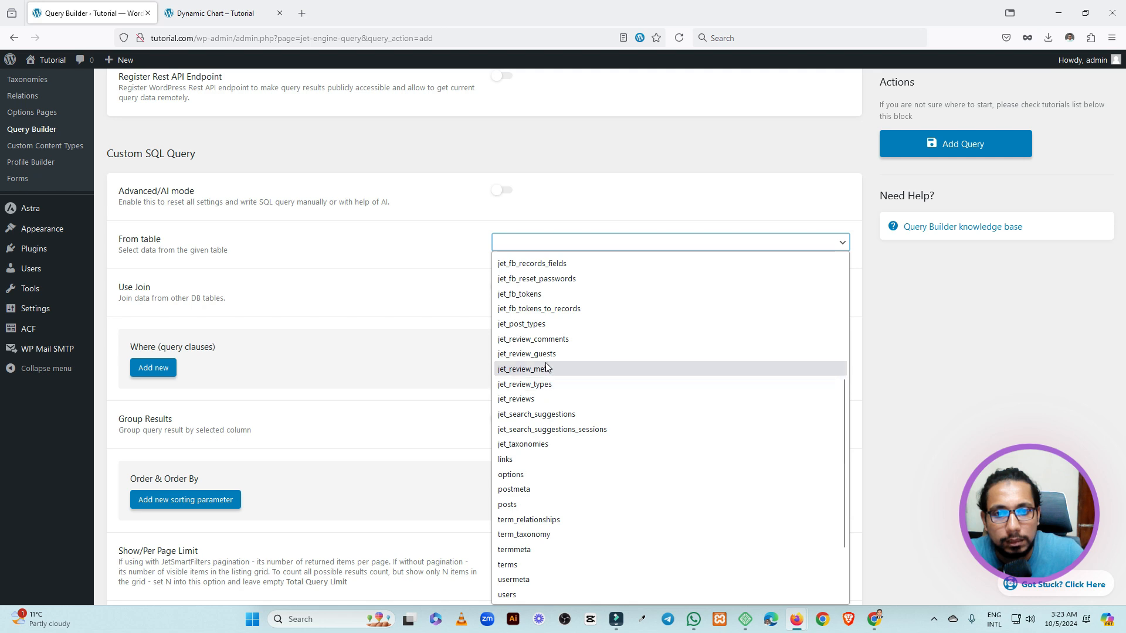
{"action": "scroll", "coordinate": [545, 365], "scroll_direction": "up", "scroll_amount": 2}
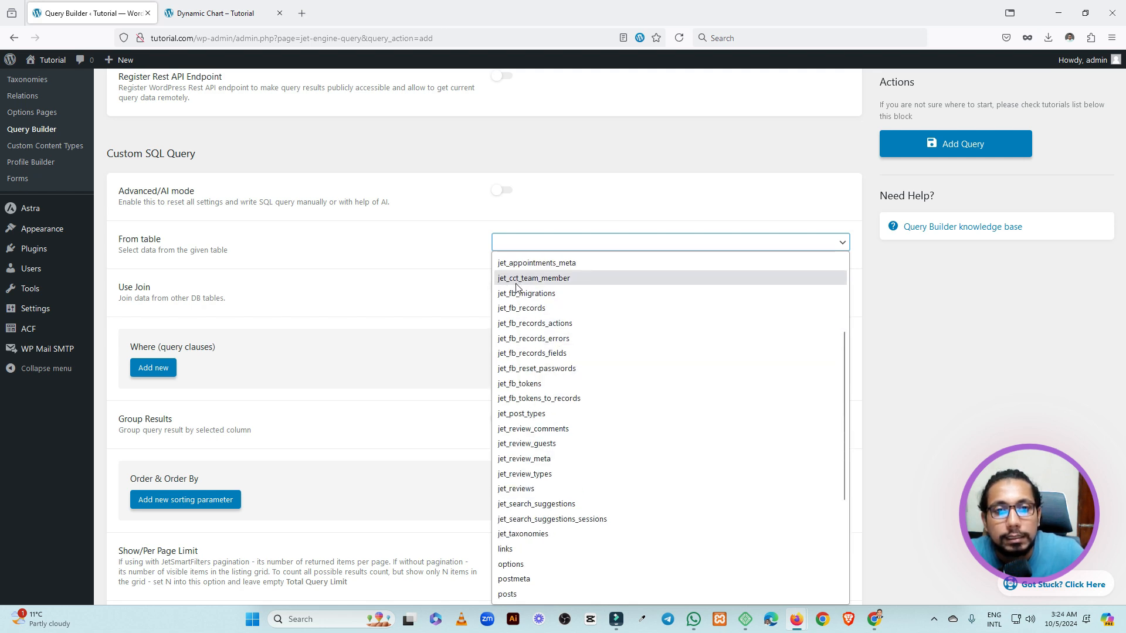
{"action": "left_click", "coordinate": [550, 284]}
Add a where clause on the cct_created column with the comparison operator Greater or equal (>=).
{"action": "scroll", "coordinate": [299, 264], "scroll_direction": "up", "scroll_amount": 3}
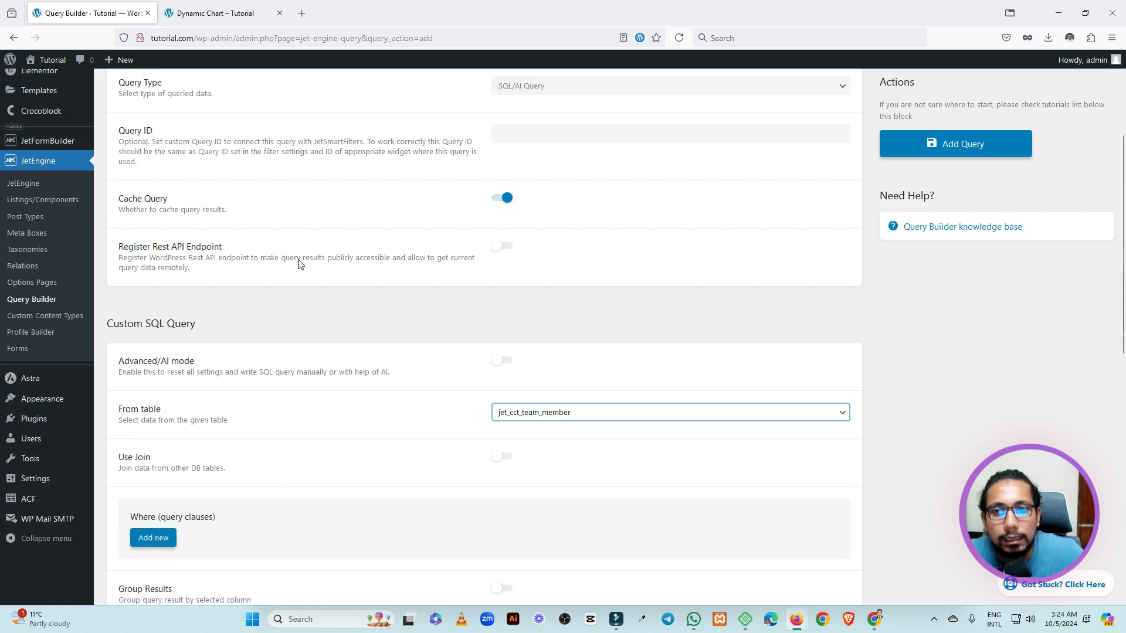
{"action": "scroll", "coordinate": [299, 264], "scroll_direction": "up", "scroll_amount": 3}
{"action": "scroll", "coordinate": [346, 233], "scroll_direction": "down", "scroll_amount": 3}
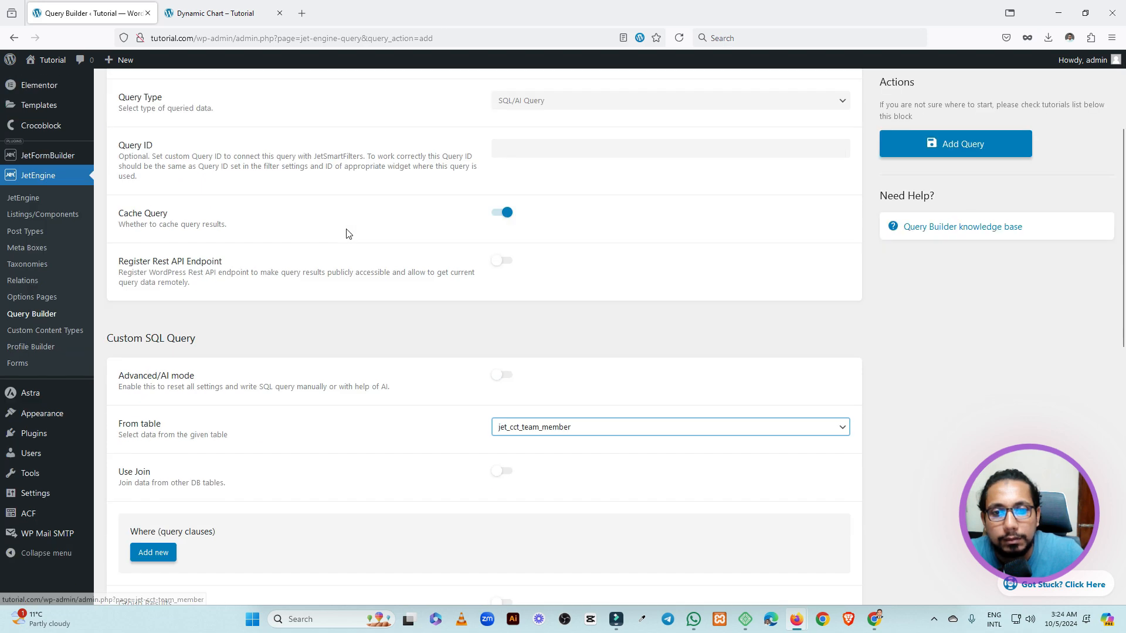
{"action": "scroll", "coordinate": [346, 234], "scroll_direction": "down", "scroll_amount": 1}
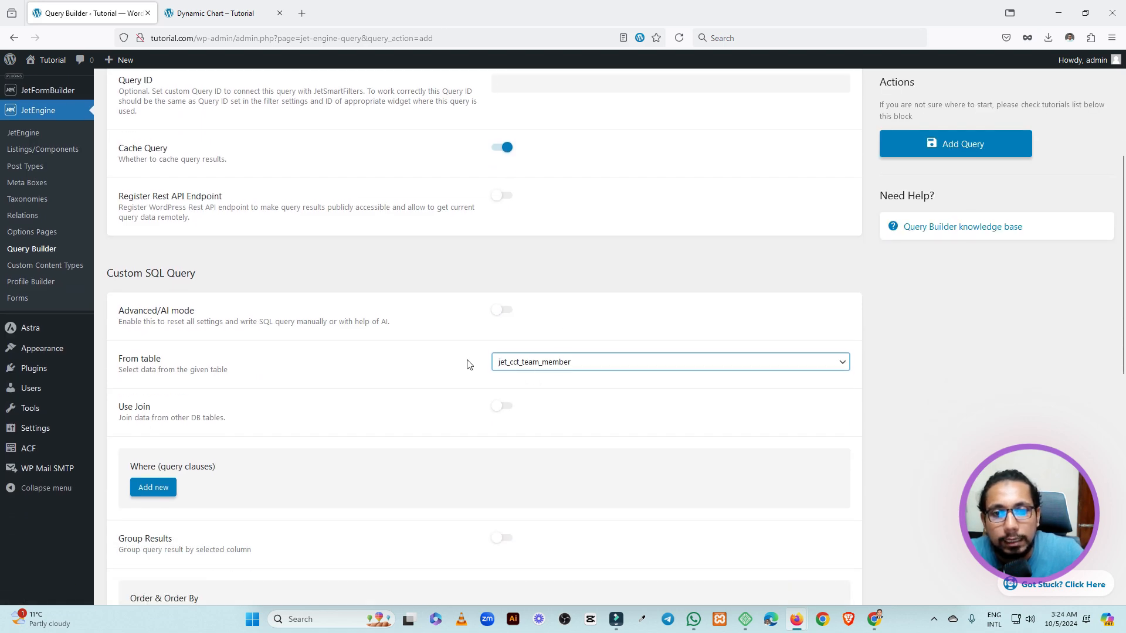
{"action": "scroll", "coordinate": [472, 345], "scroll_direction": "down", "scroll_amount": 1}
{"action": "scroll", "coordinate": [505, 326], "scroll_direction": "down", "scroll_amount": 1}
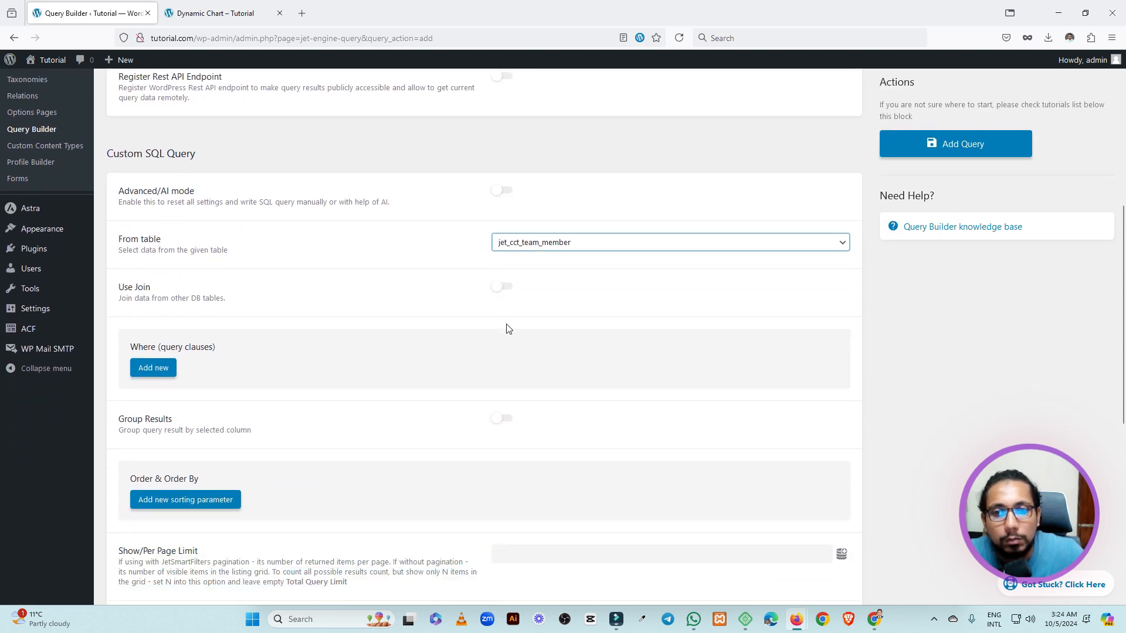
{"action": "left_click", "coordinate": [168, 369]}
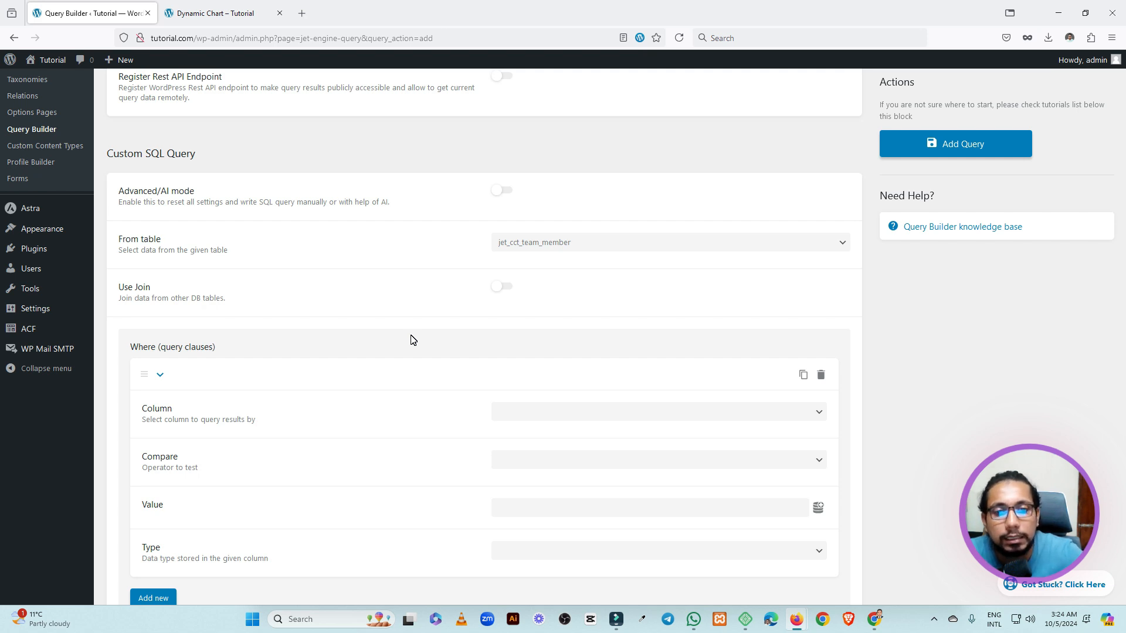
{"action": "scroll", "coordinate": [412, 339], "scroll_direction": "down", "scroll_amount": 2}
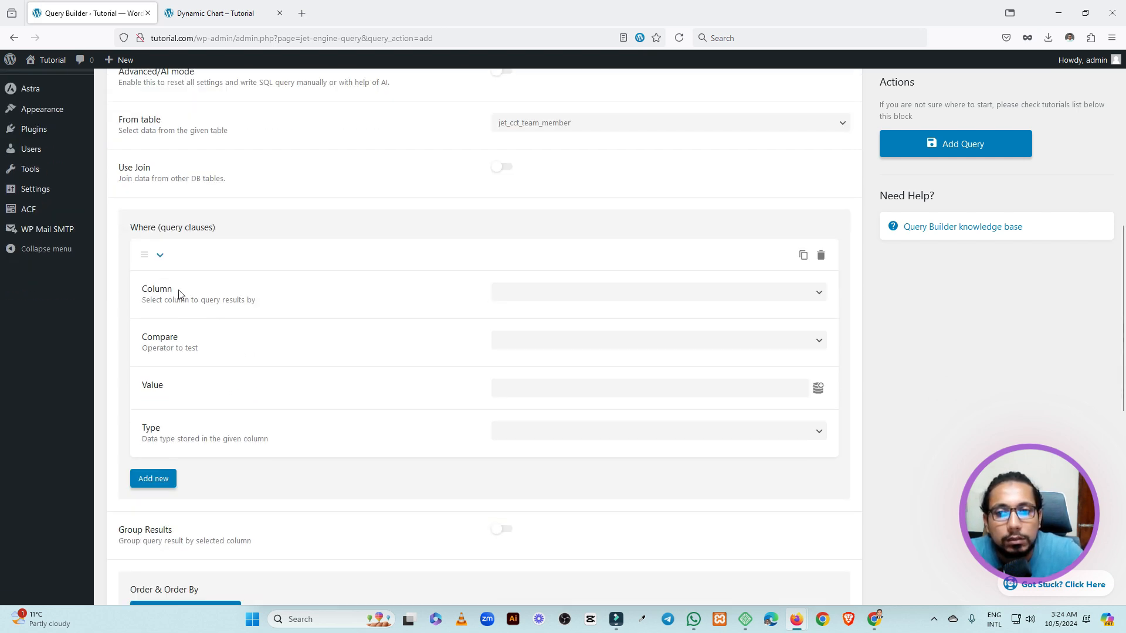
{"action": "left_click", "coordinate": [536, 292]}
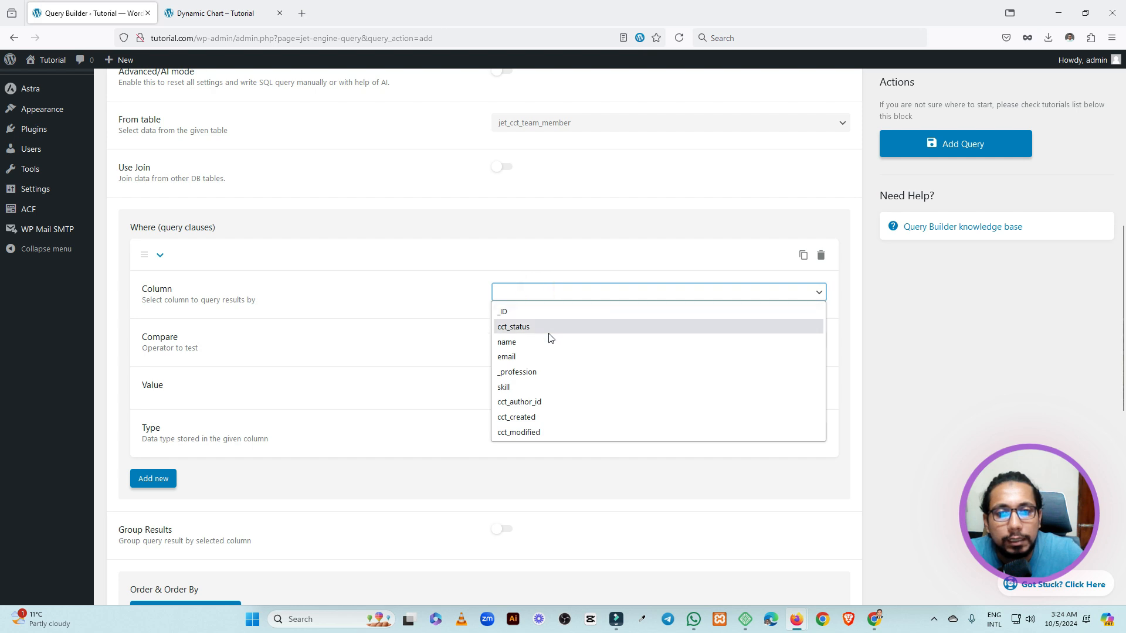
{"action": "left_click", "coordinate": [550, 416]}
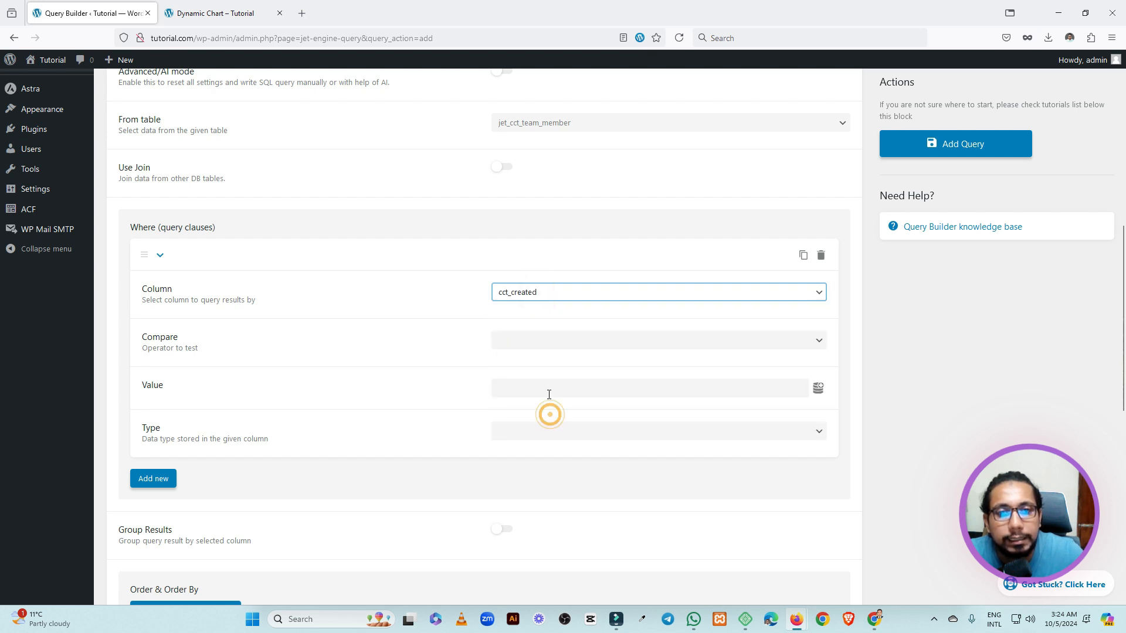
{"action": "left_click", "coordinate": [510, 342]}
{"action": "left_click", "coordinate": [525, 358]}
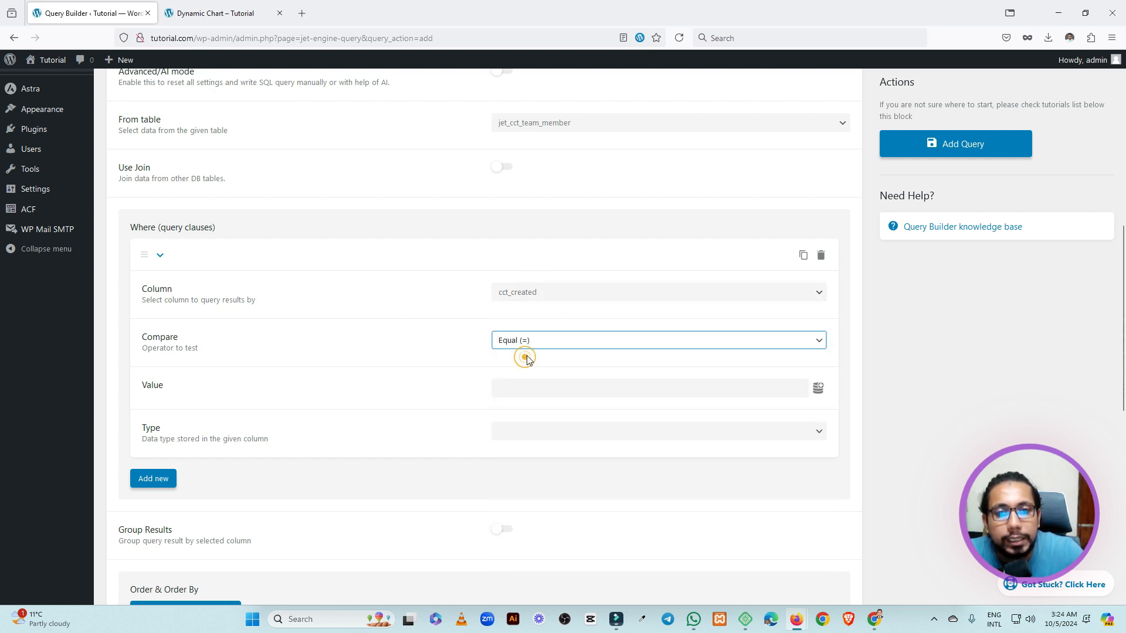
{"action": "left_click", "coordinate": [529, 346]}
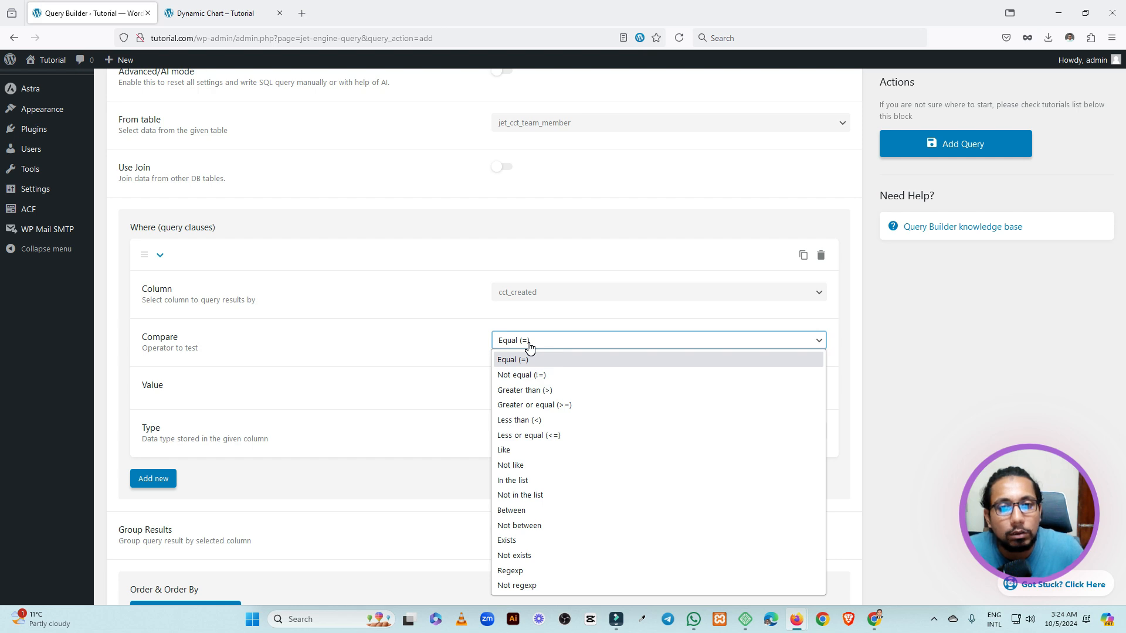
{"action": "left_click", "coordinate": [545, 406]}
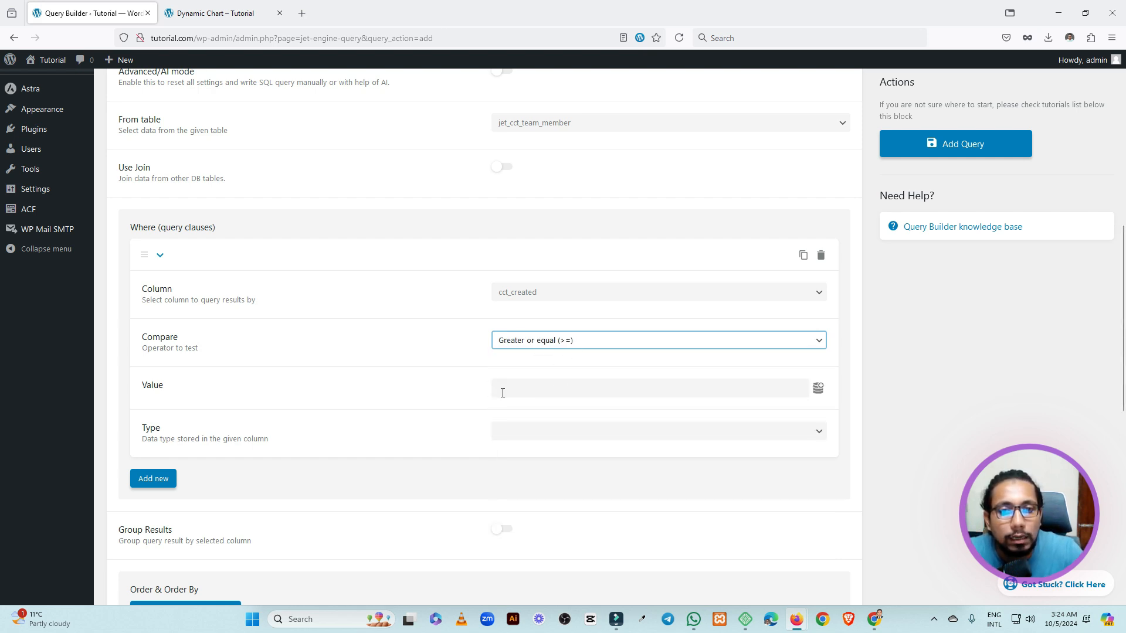
Add a second where clause on the cct_created column with the comparison operator Less or equal (<=).
{"action": "scroll", "coordinate": [422, 402], "scroll_direction": "down", "scroll_amount": 3}
{"action": "left_click", "coordinate": [161, 358]}
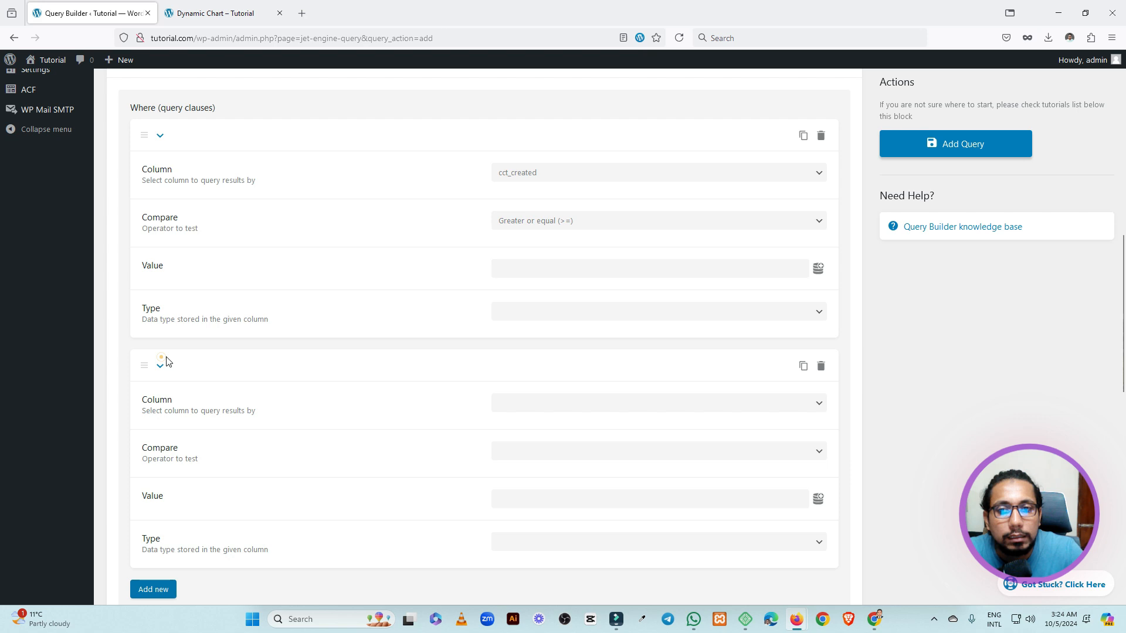
{"action": "left_click", "coordinate": [527, 415]}
{"action": "left_click", "coordinate": [539, 527]}
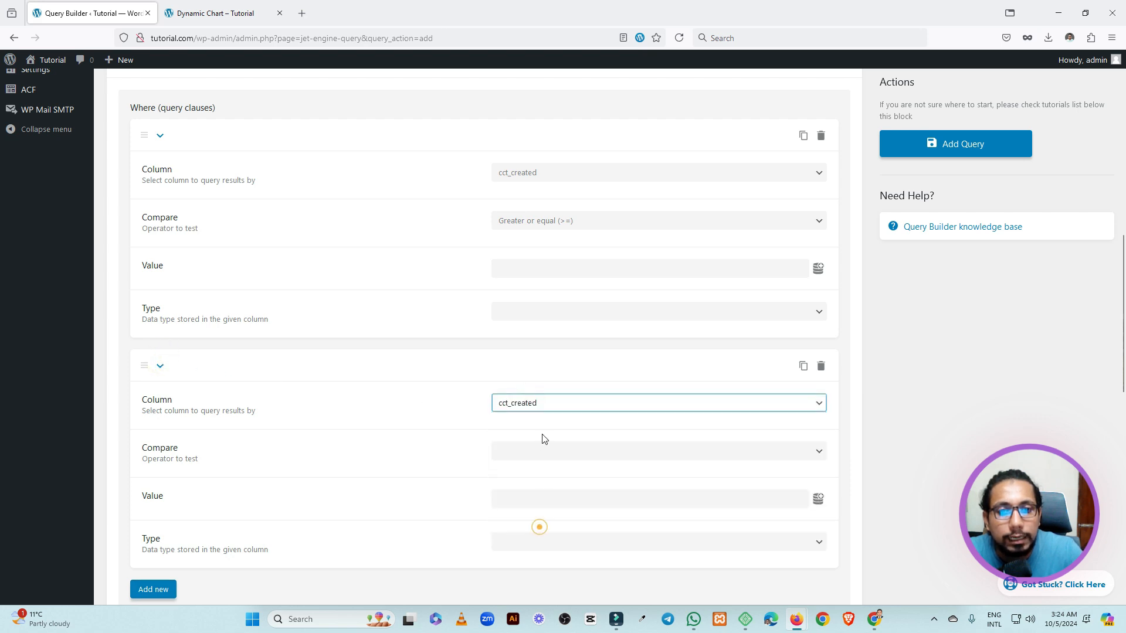
{"action": "left_click", "coordinate": [537, 450]}
{"action": "left_click", "coordinate": [534, 203]}
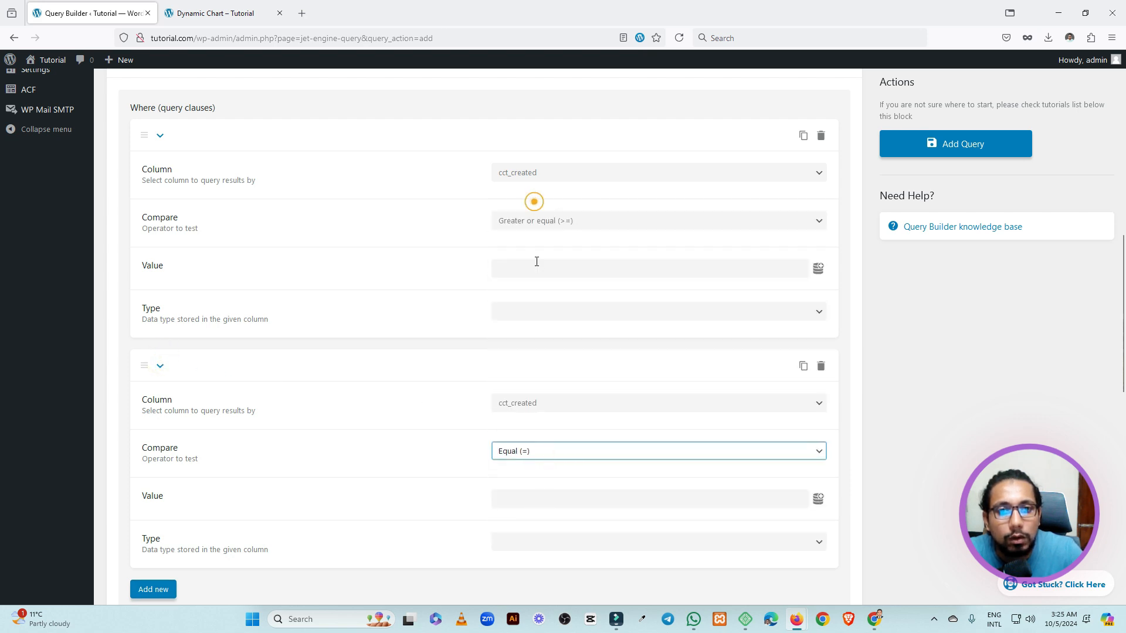
{"action": "scroll", "coordinate": [537, 352], "scroll_direction": "down", "scroll_amount": 1}
{"action": "left_click", "coordinate": [537, 392]}
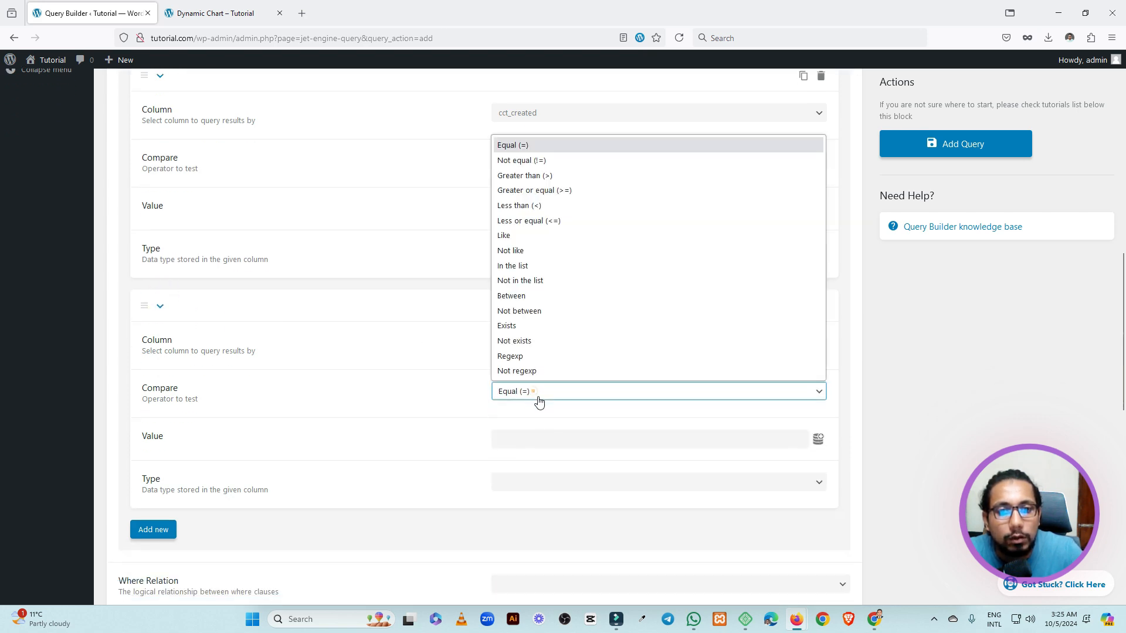
{"action": "left_click", "coordinate": [544, 222]}
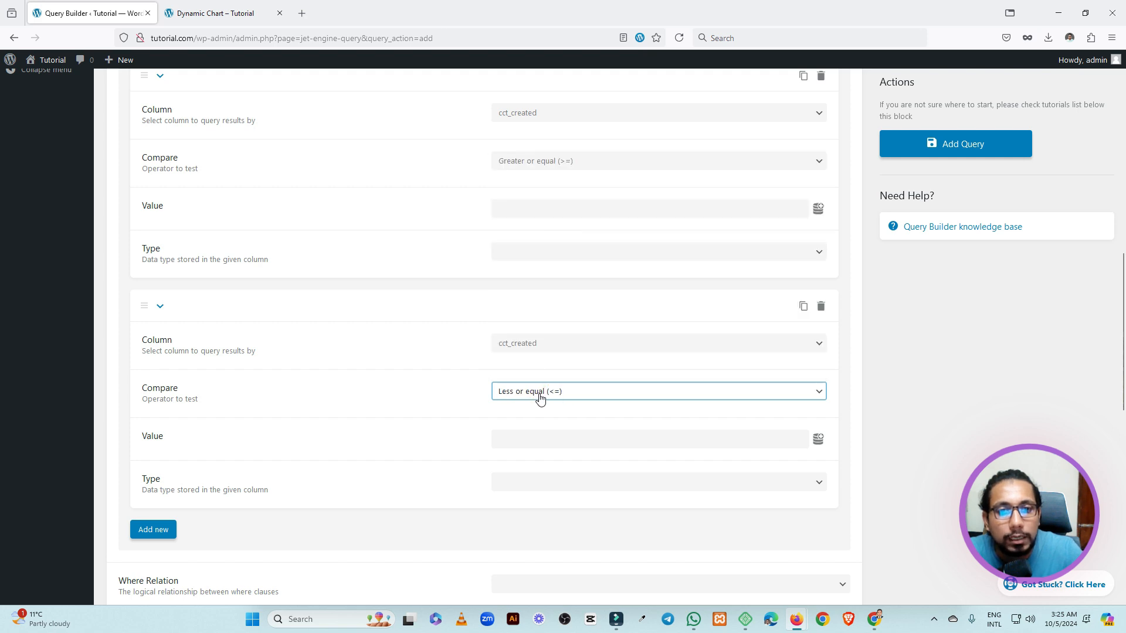
Save the new Proffesion Count query with its table and where clauses.
{"action": "scroll", "coordinate": [537, 397], "scroll_direction": "up", "scroll_amount": 2}
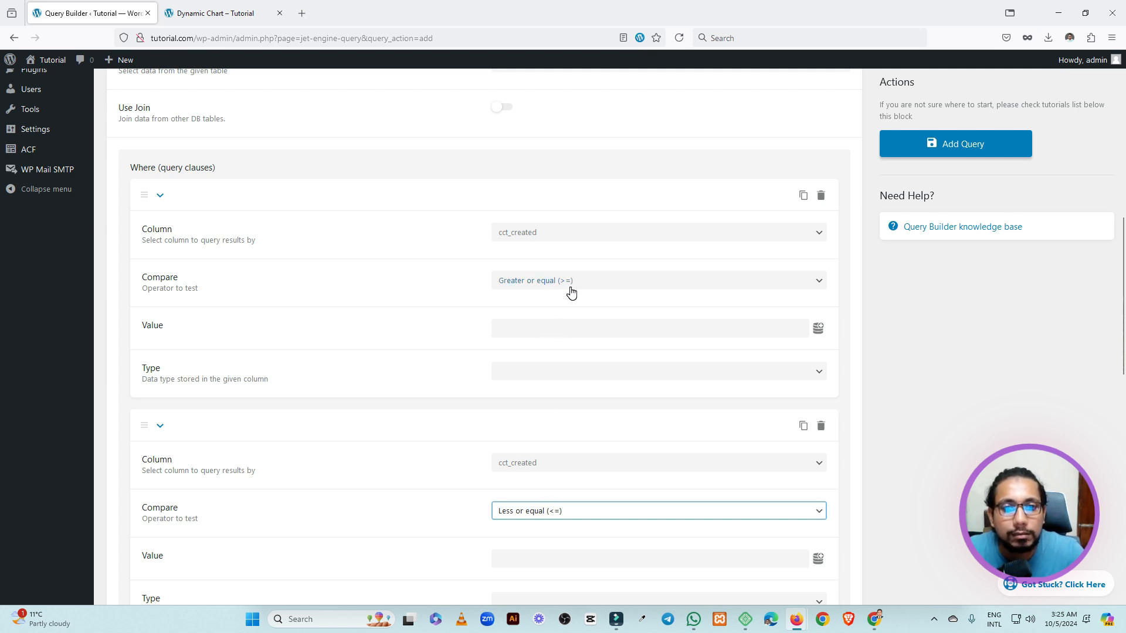
{"action": "scroll", "coordinate": [577, 275], "scroll_direction": "up", "scroll_amount": 7}
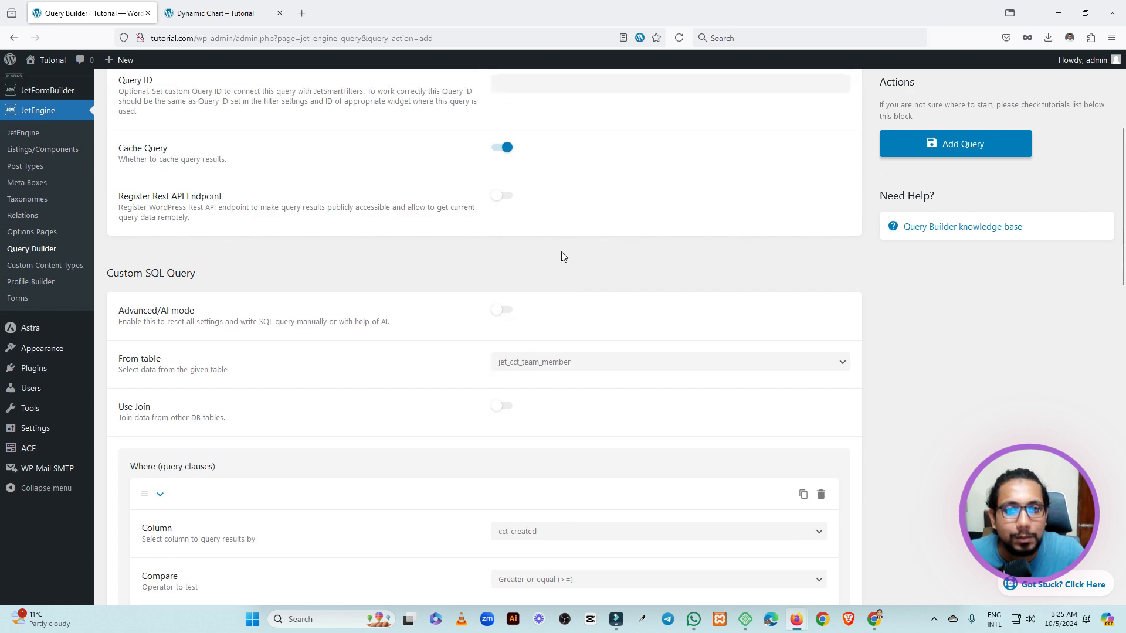
{"action": "scroll", "coordinate": [574, 253], "scroll_direction": "up", "scroll_amount": 2}
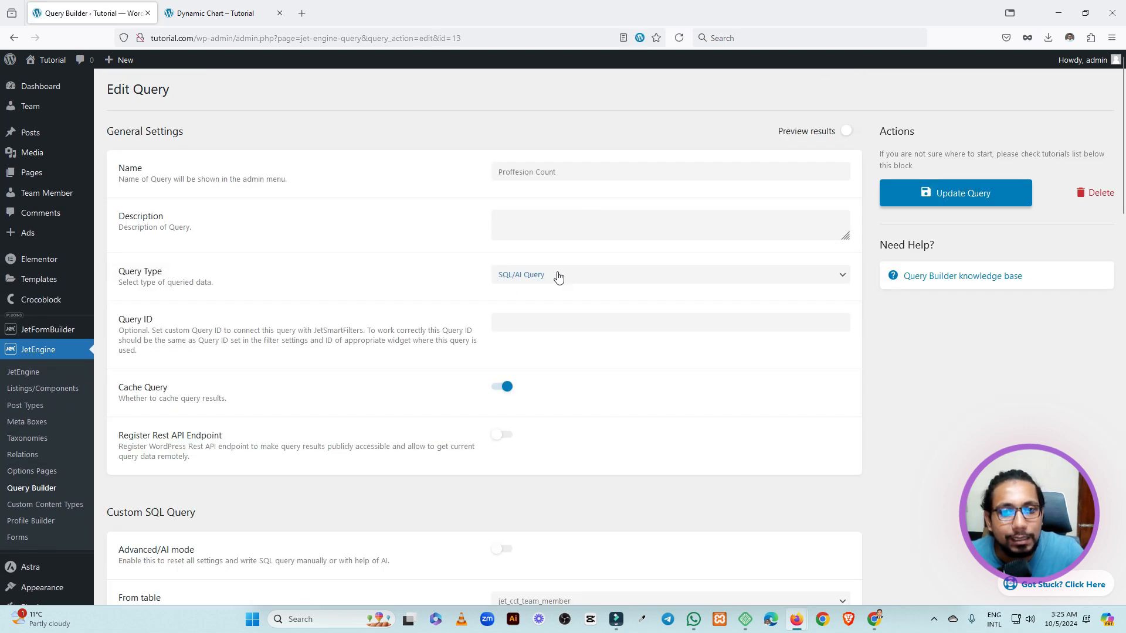
{"action": "scroll", "coordinate": [531, 283], "scroll_direction": "down", "scroll_amount": 6}
{"action": "scroll", "coordinate": [539, 334], "scroll_direction": "down", "scroll_amount": 2}
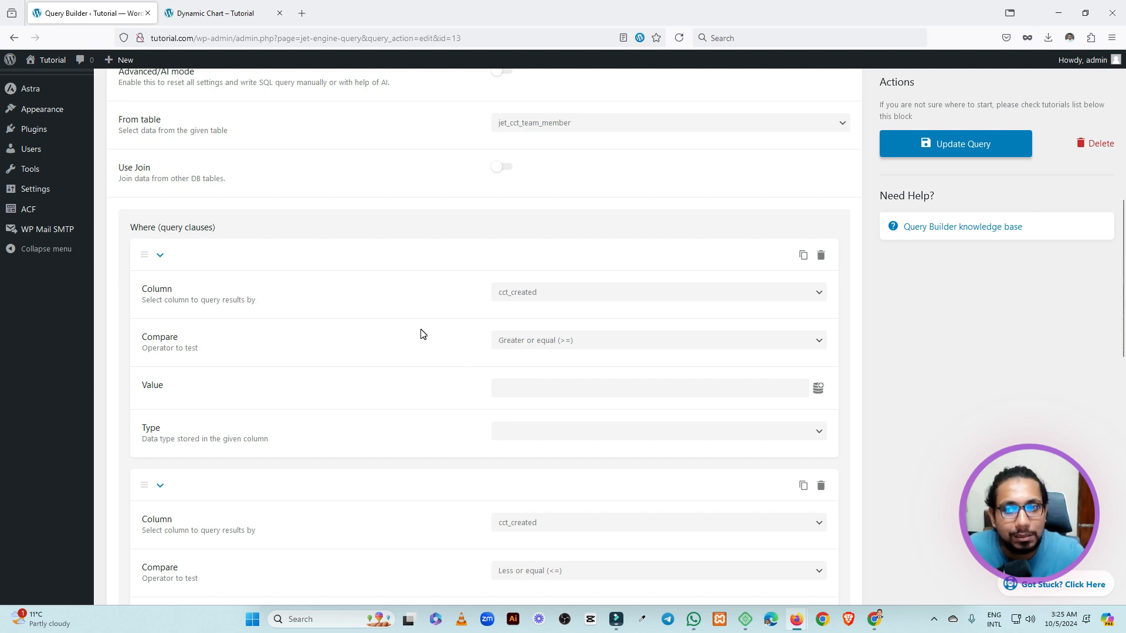
Open the Add New Plugin page of the site in a new browser tab.
{"action": "scroll", "coordinate": [412, 337], "scroll_direction": "up", "scroll_amount": 2}
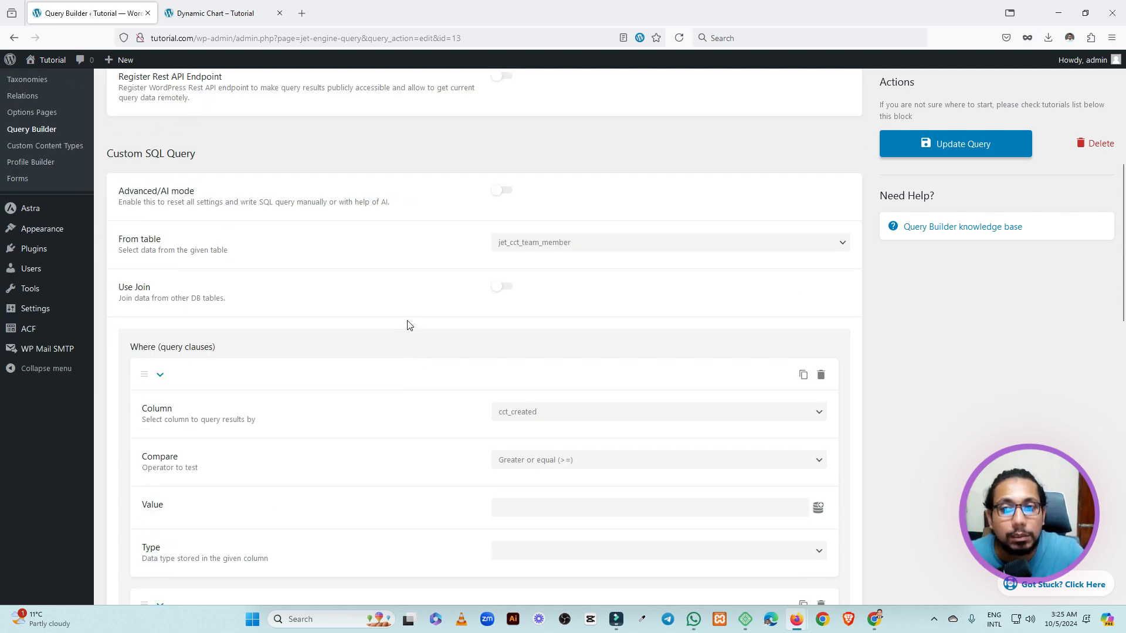
{"action": "scroll", "coordinate": [414, 299], "scroll_direction": "up", "scroll_amount": 5}
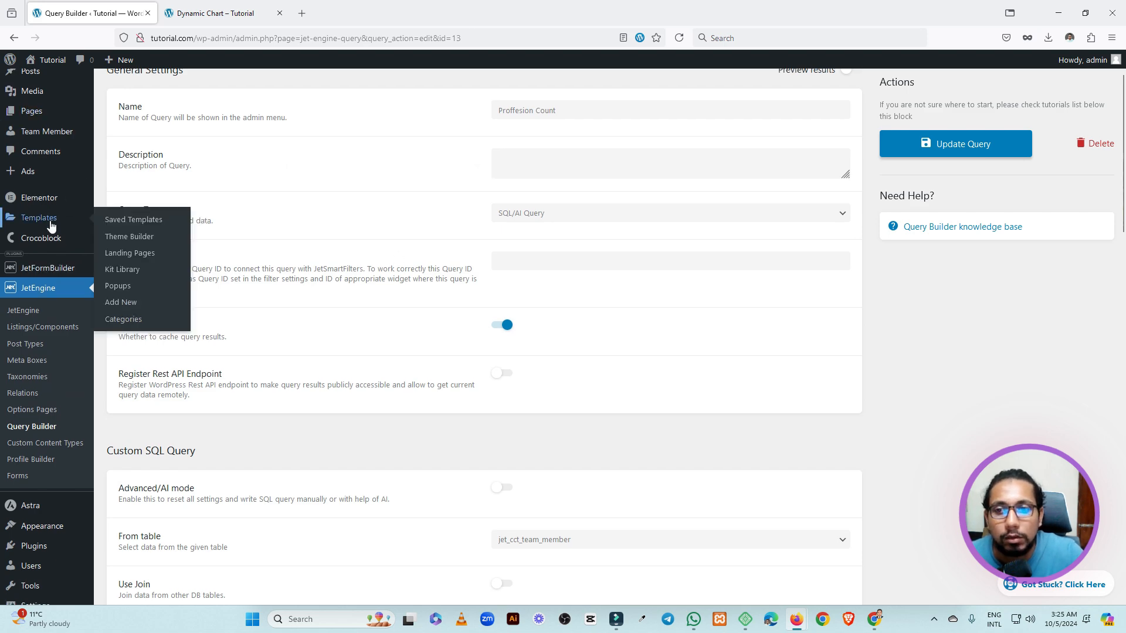
{"action": "scroll", "coordinate": [47, 235], "scroll_direction": "down", "scroll_amount": 3}
{"action": "mouse_move", "coordinate": [40, 370]}
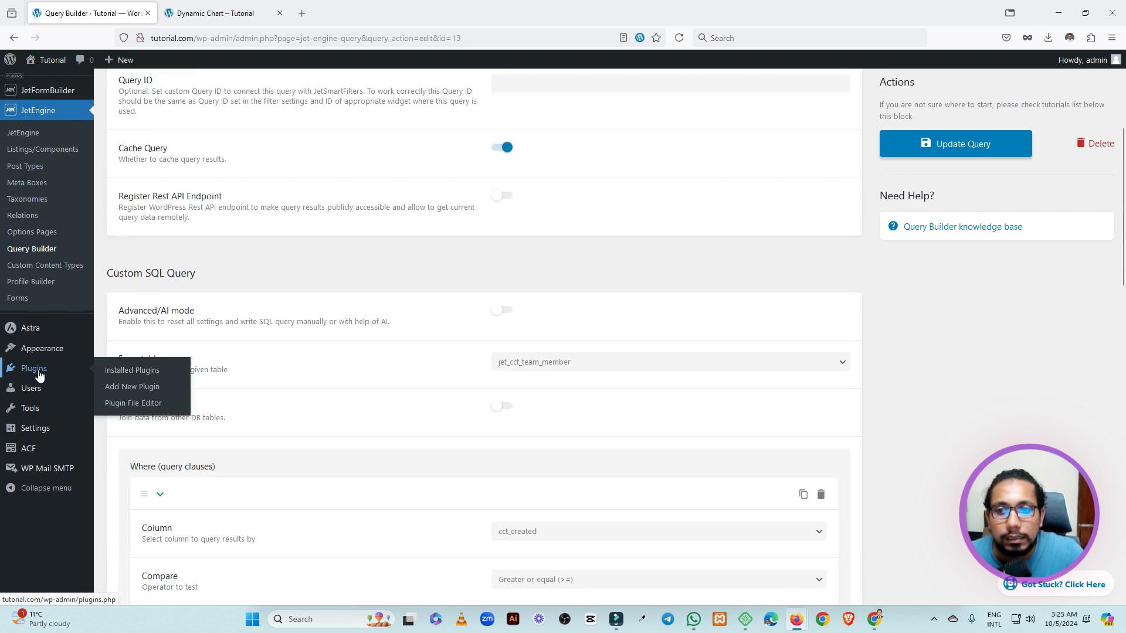
{"action": "middle_click", "coordinate": [132, 388]}
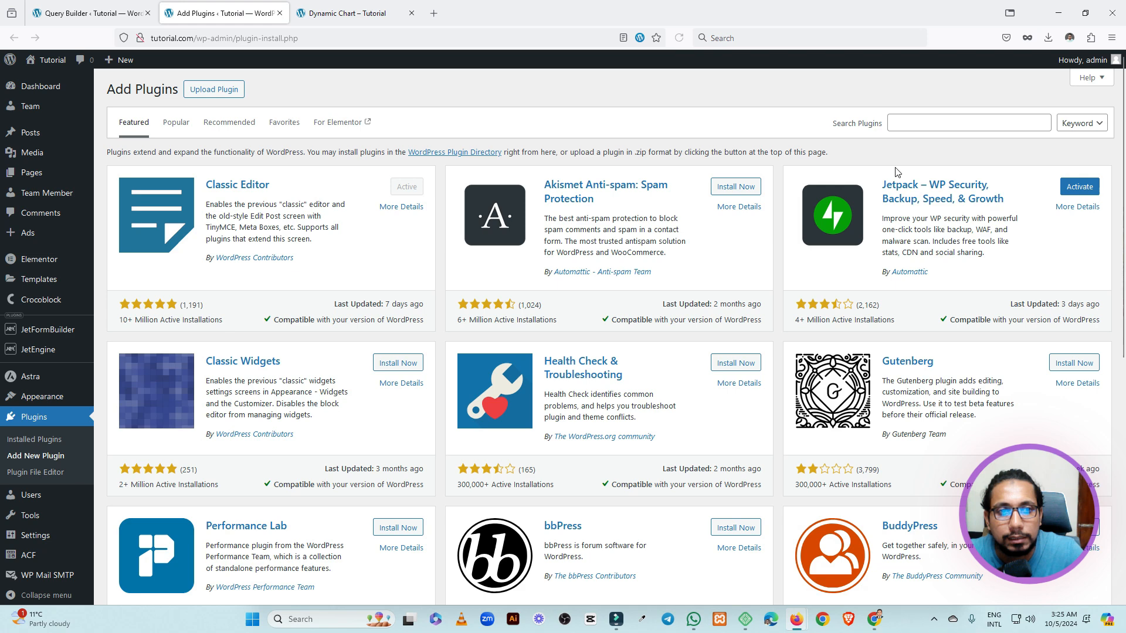
Search the plugin directory for sql buddy, then install and activate the SQL Buddy plugin.
{"action": "left_click", "coordinate": [925, 120]}
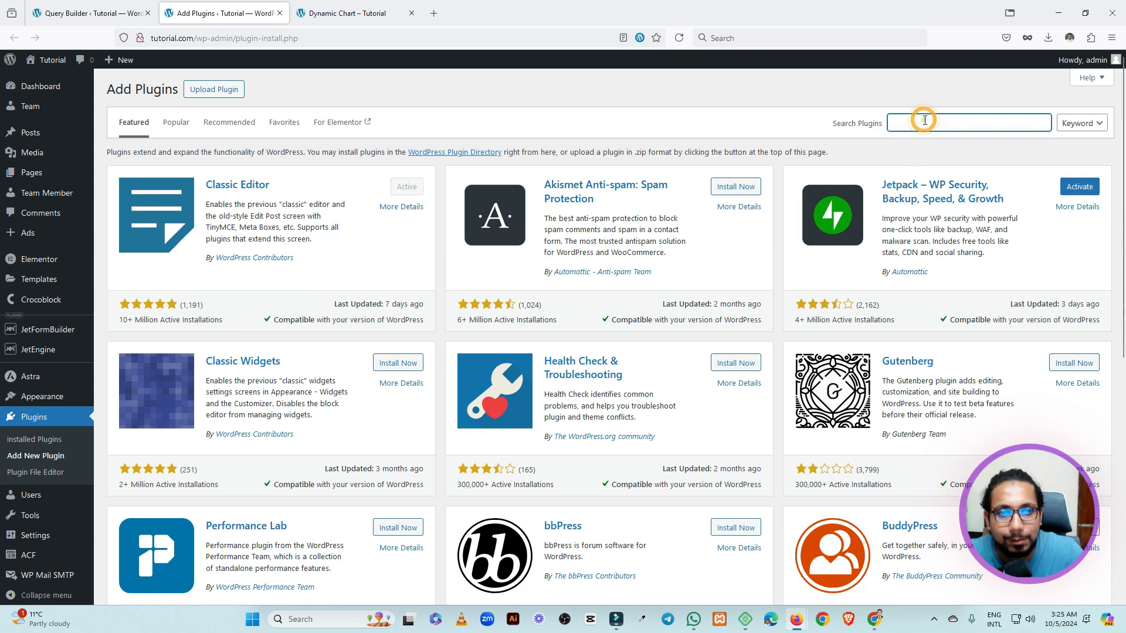
{"action": "type", "text": "s"}
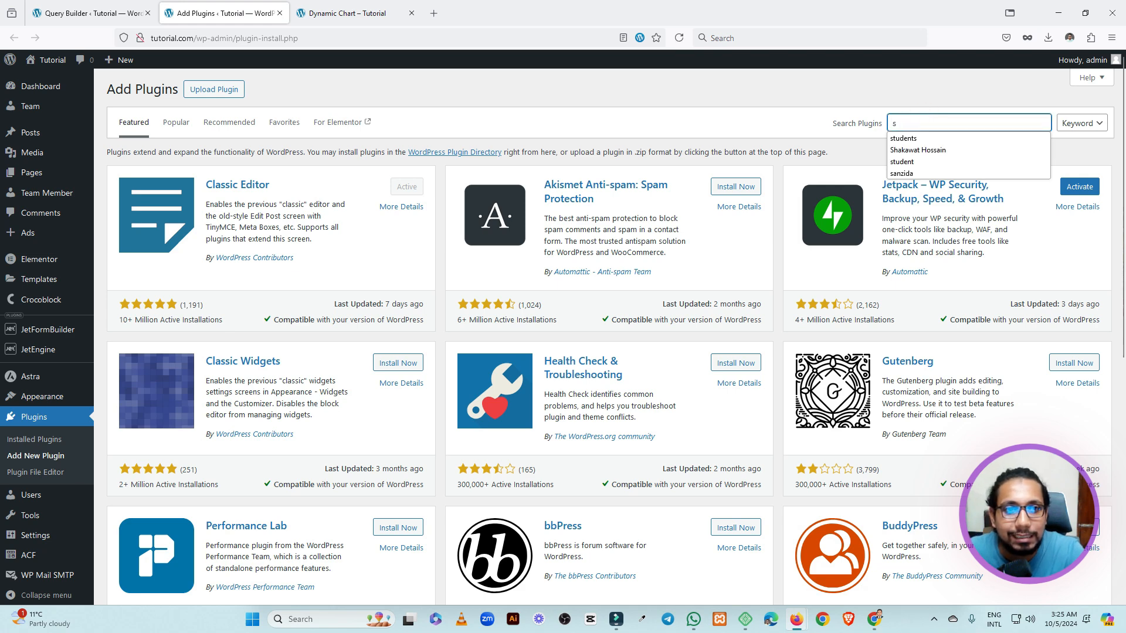
{"action": "type", "text": "ql buddy"}
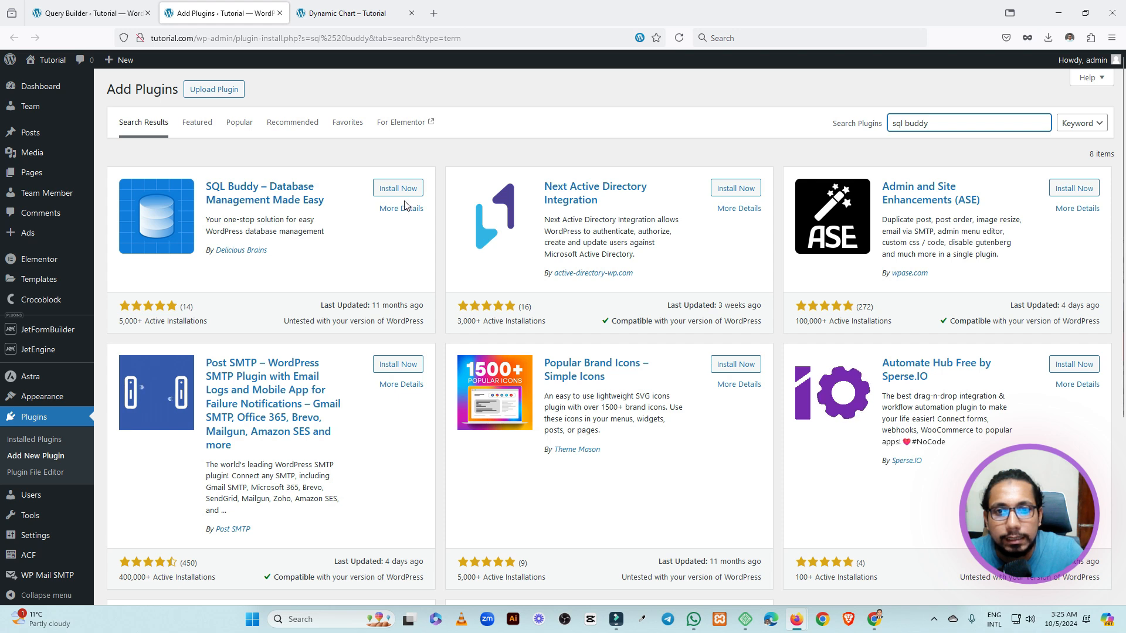
{"action": "left_click", "coordinate": [400, 190]}
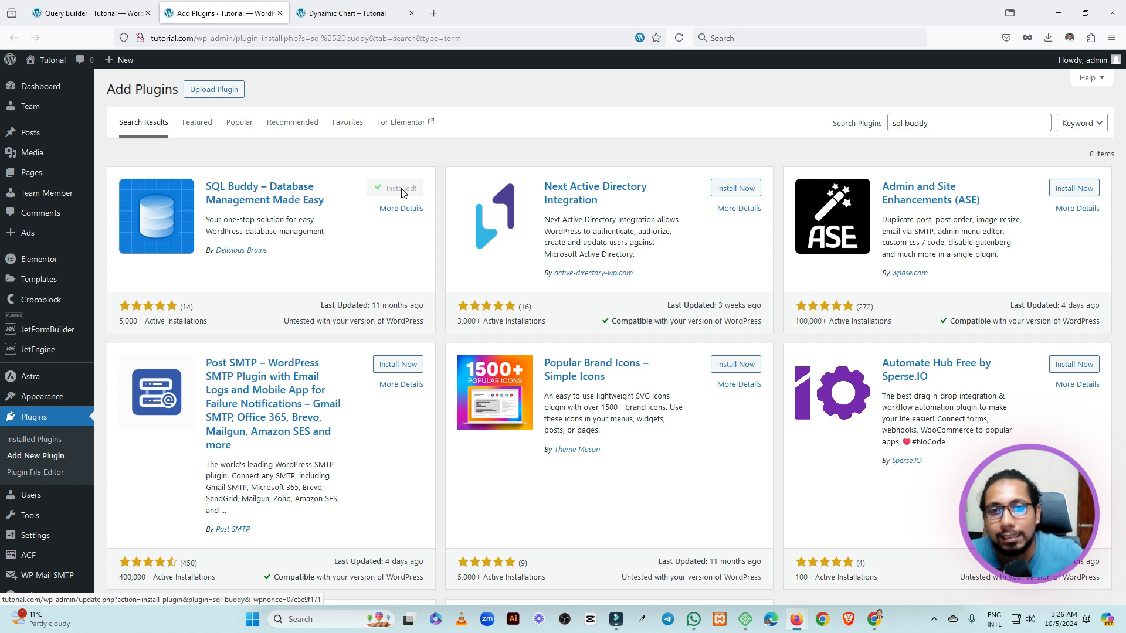
{"action": "left_click", "coordinate": [402, 190]}
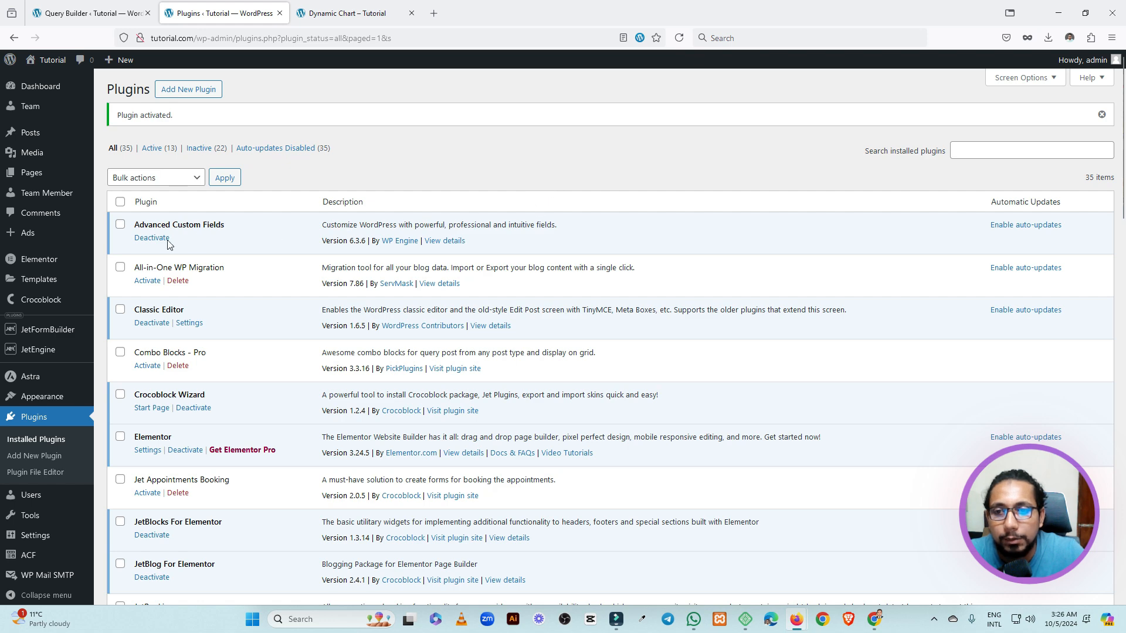
Open the wp_jet_cct_team_member table in SQL Buddy and copy the date part 2024-10-04 of the first record's cct_created value.
{"action": "scroll", "coordinate": [168, 243], "scroll_direction": "down", "scroll_amount": 2}
{"action": "mouse_move", "coordinate": [38, 519]}
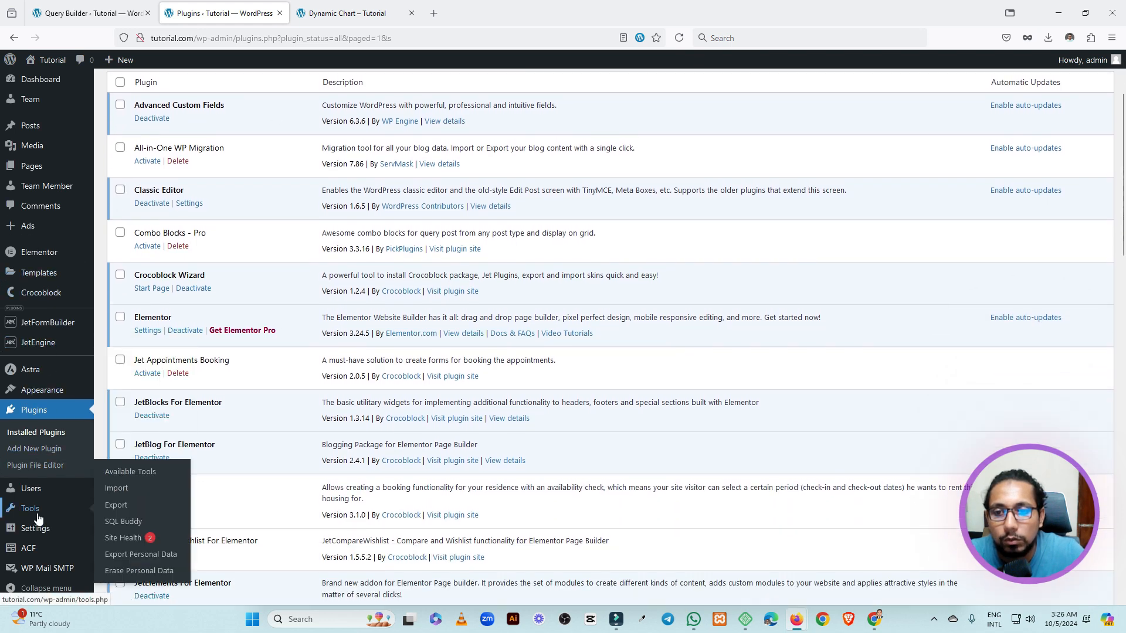
{"action": "left_click", "coordinate": [123, 522]}
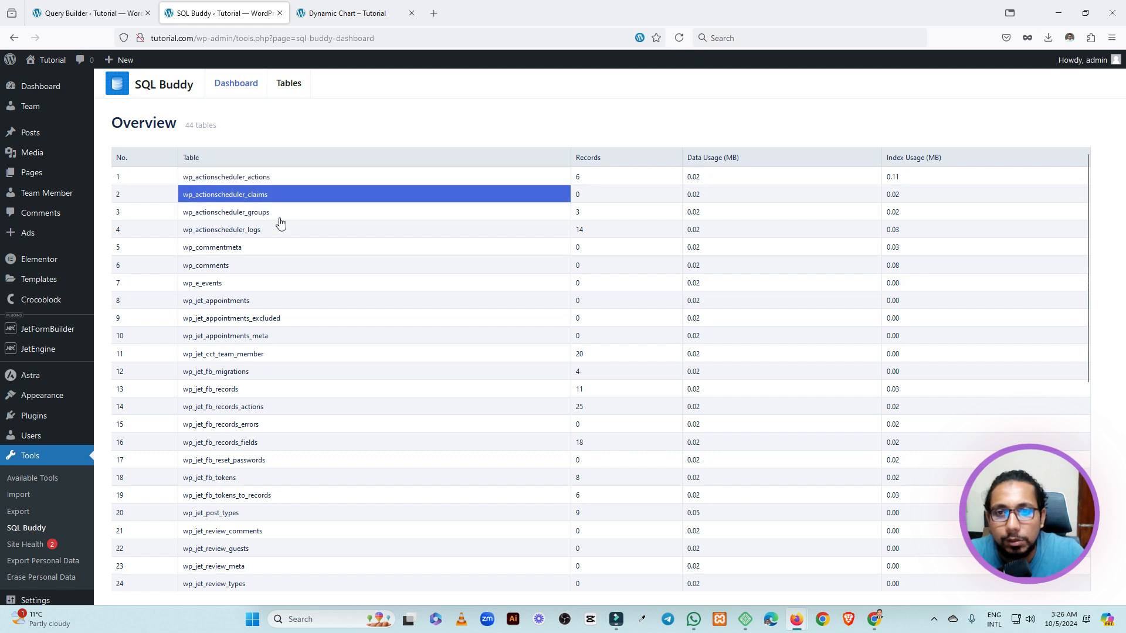
{"action": "scroll", "coordinate": [276, 275], "scroll_direction": "down", "scroll_amount": 2}
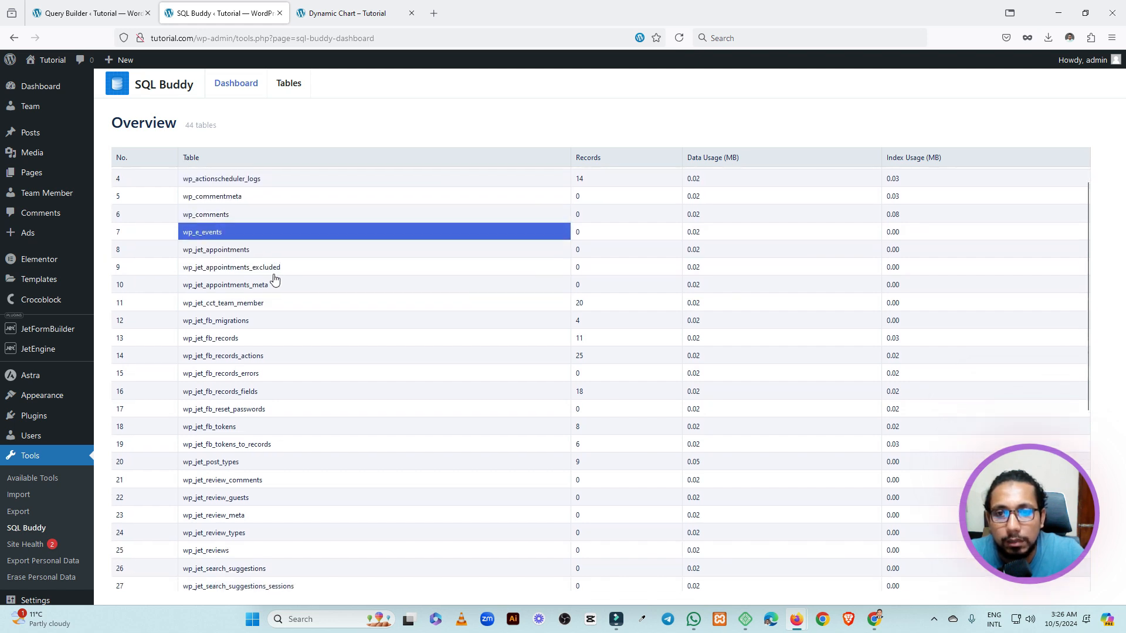
{"action": "left_click", "coordinate": [233, 300]}
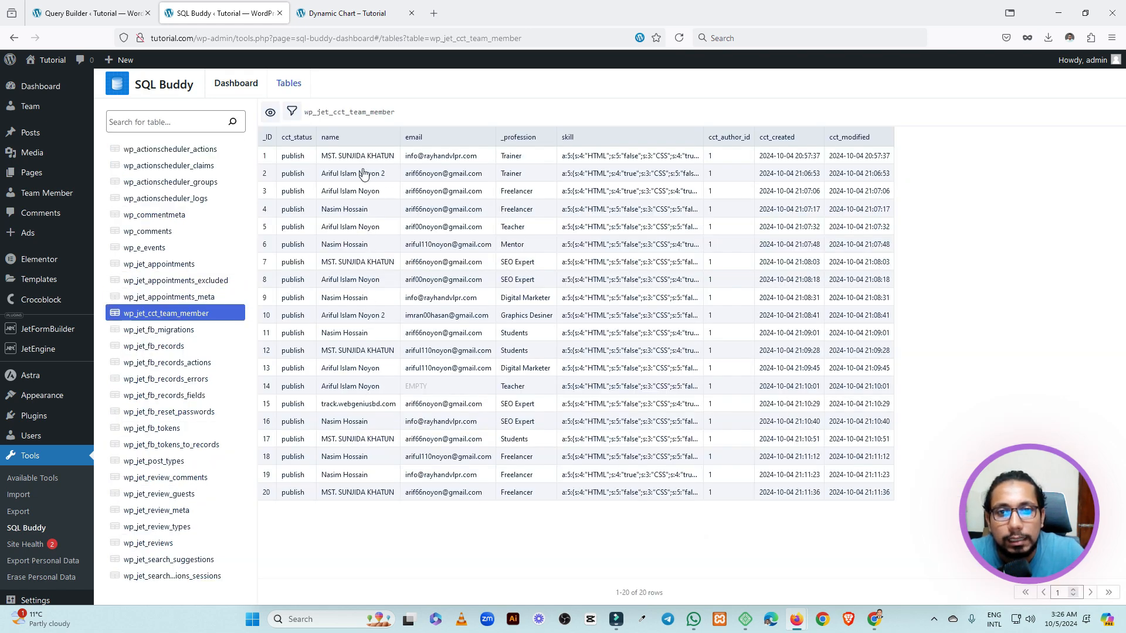
{"action": "left_click", "coordinate": [793, 158]}
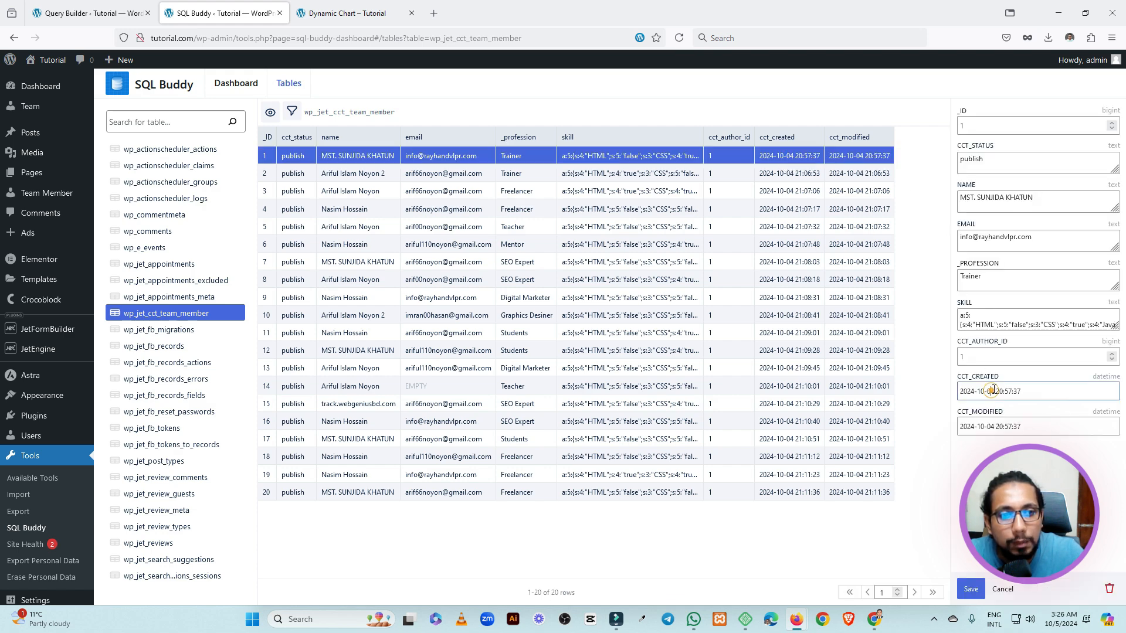
{"action": "left_click_drag", "start_coordinate": [995, 391], "coordinate": [961, 394]}
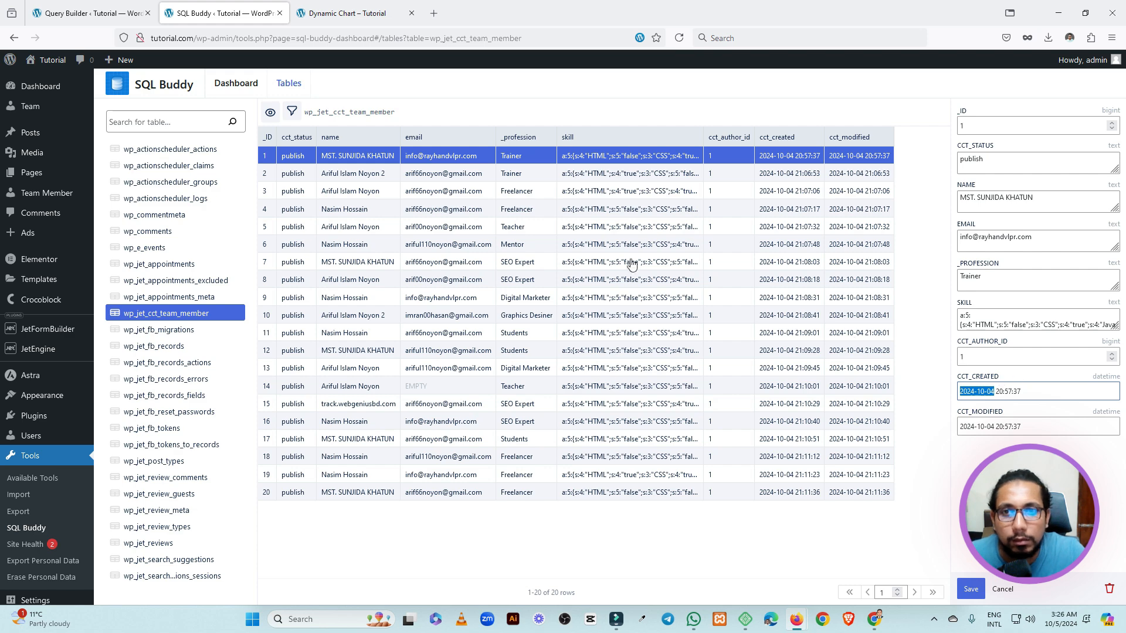
Open the Proffesion Count query from the Query Builder in a new tab and set the first where clause's value to 2024-10-04.
{"action": "mouse_move", "coordinate": [46, 351]}
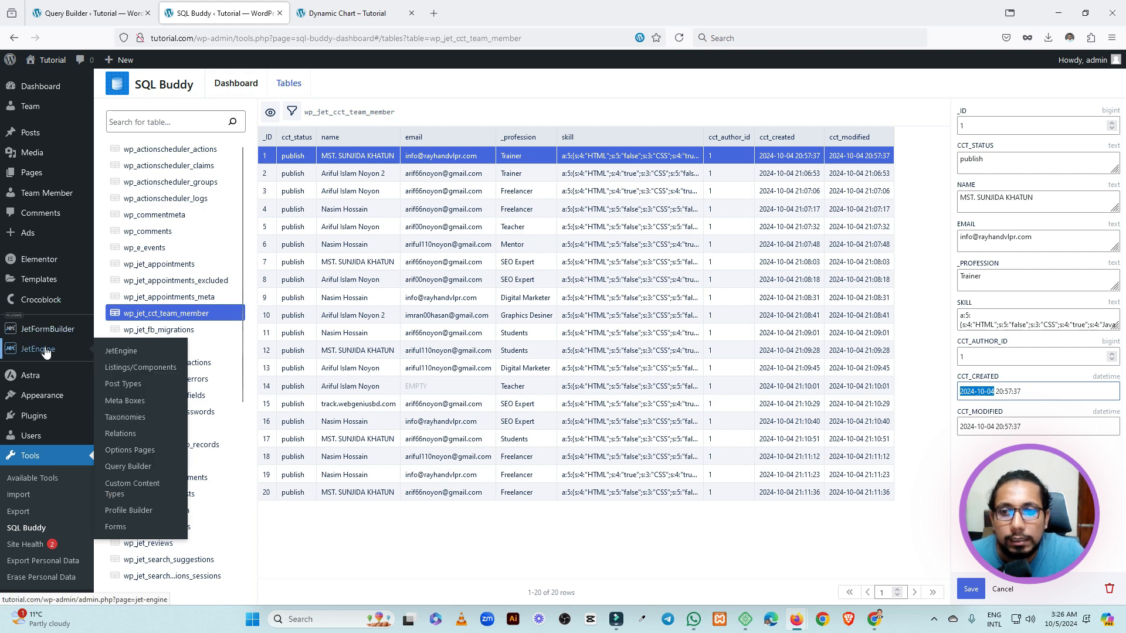
{"action": "middle_click", "coordinate": [141, 466]}
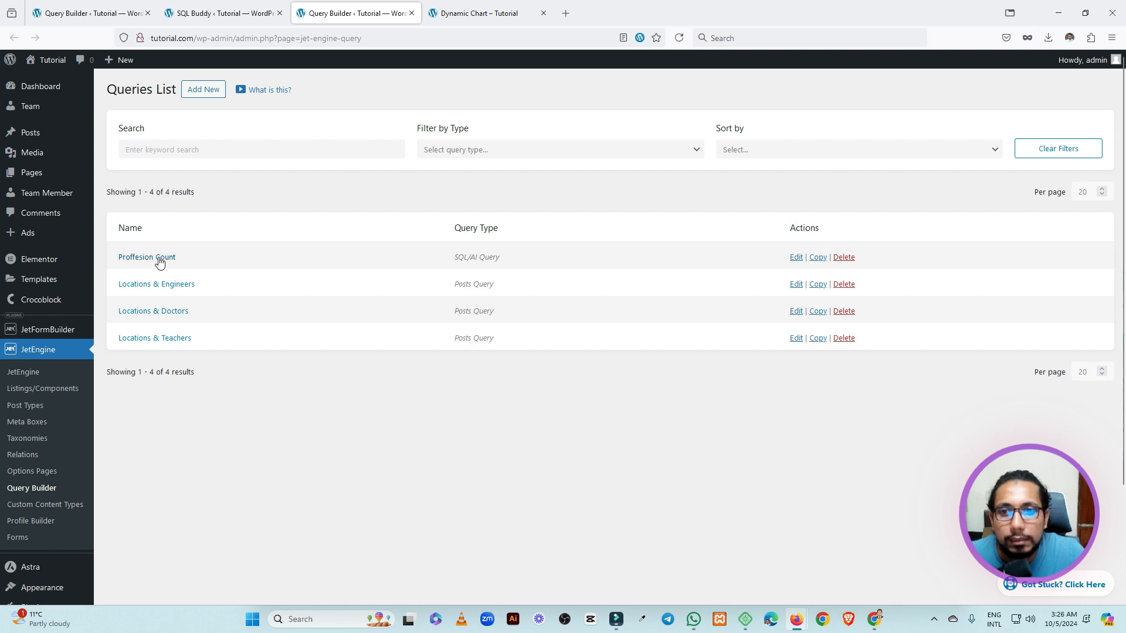
{"action": "left_click", "coordinate": [158, 258]}
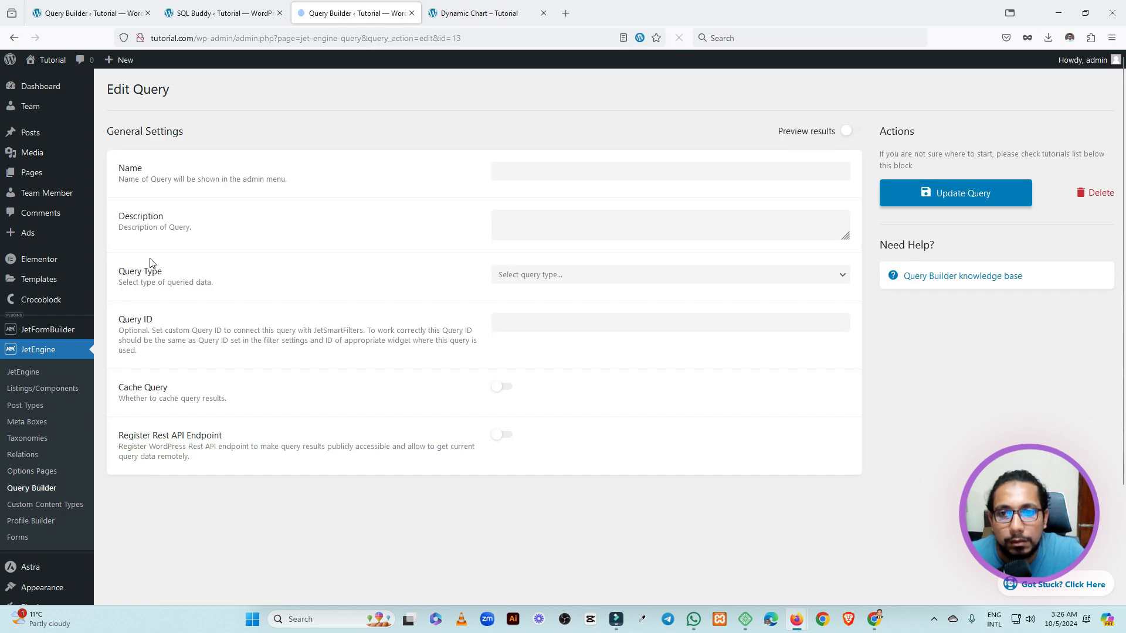
{"action": "scroll", "coordinate": [558, 148], "scroll_direction": "down", "scroll_amount": 7}
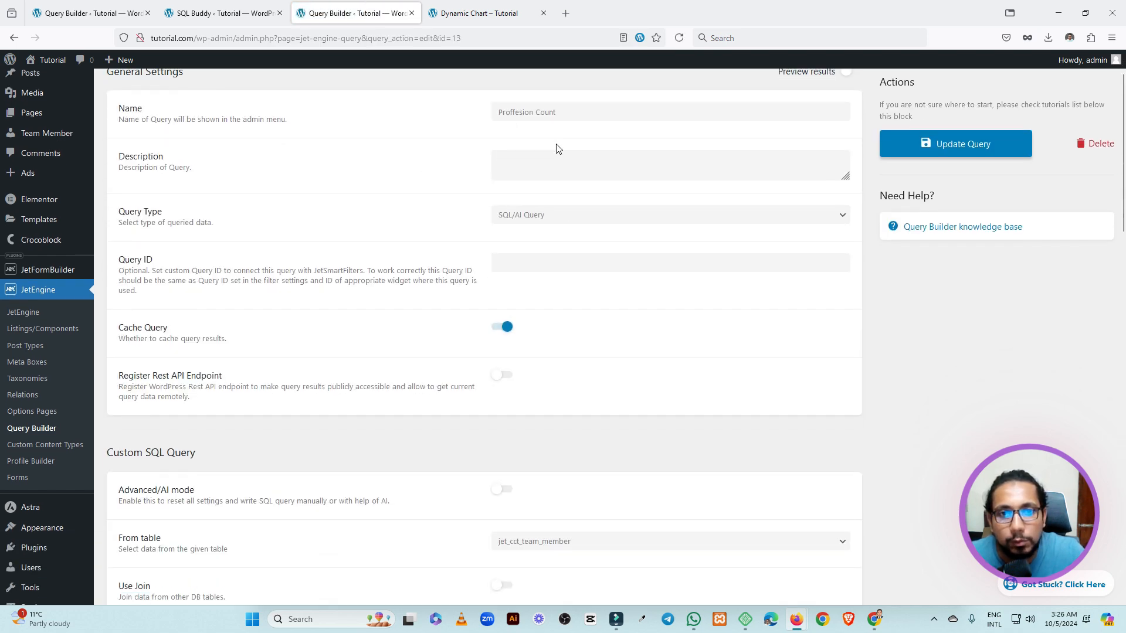
{"action": "scroll", "coordinate": [589, 241], "scroll_direction": "down", "scroll_amount": 2}
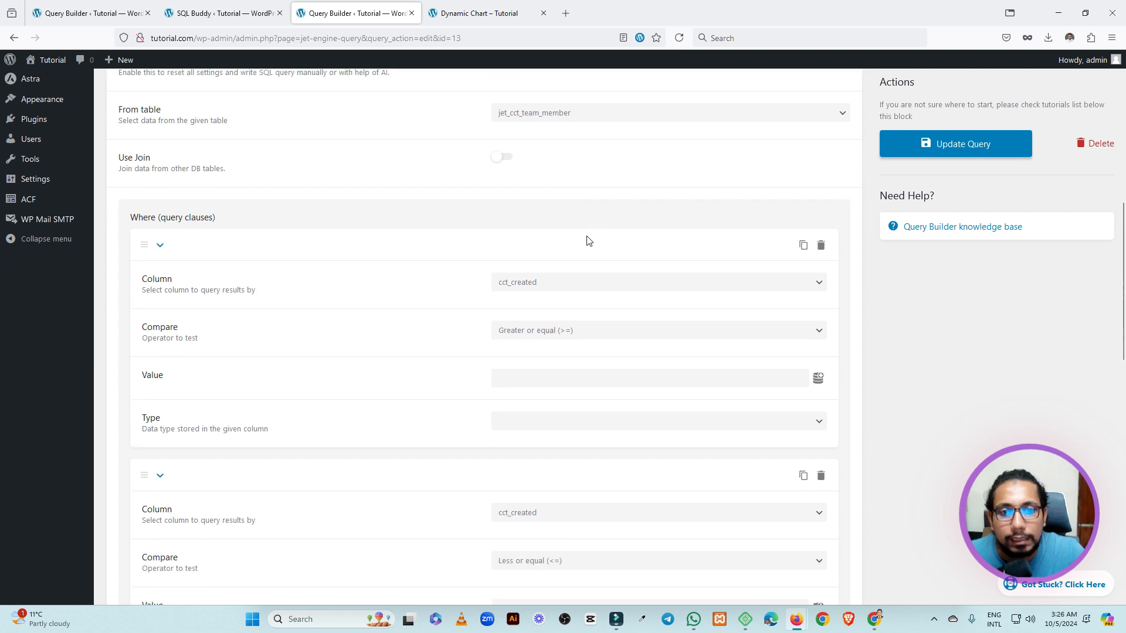
{"action": "left_click", "coordinate": [519, 334]}
{"action": "type", "text": "2024-10-04"}
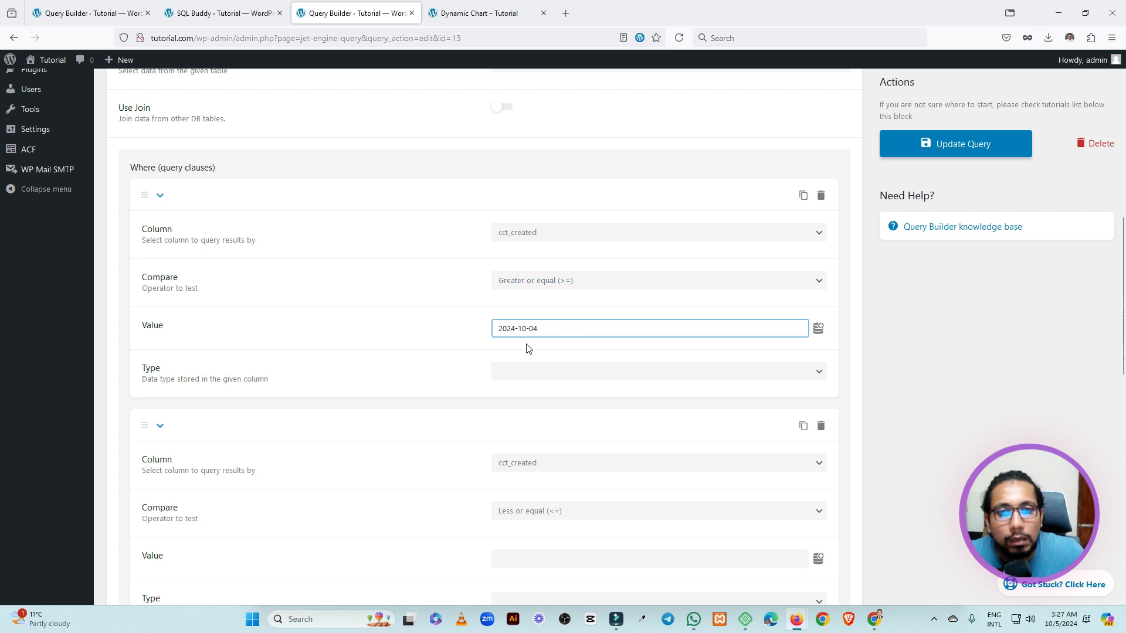
Set the value of the second where clause, Less or equal (<=), to 2024-10-07.
{"action": "triple_click", "coordinate": [554, 332]}
{"action": "key", "text": "ctrl+c"}
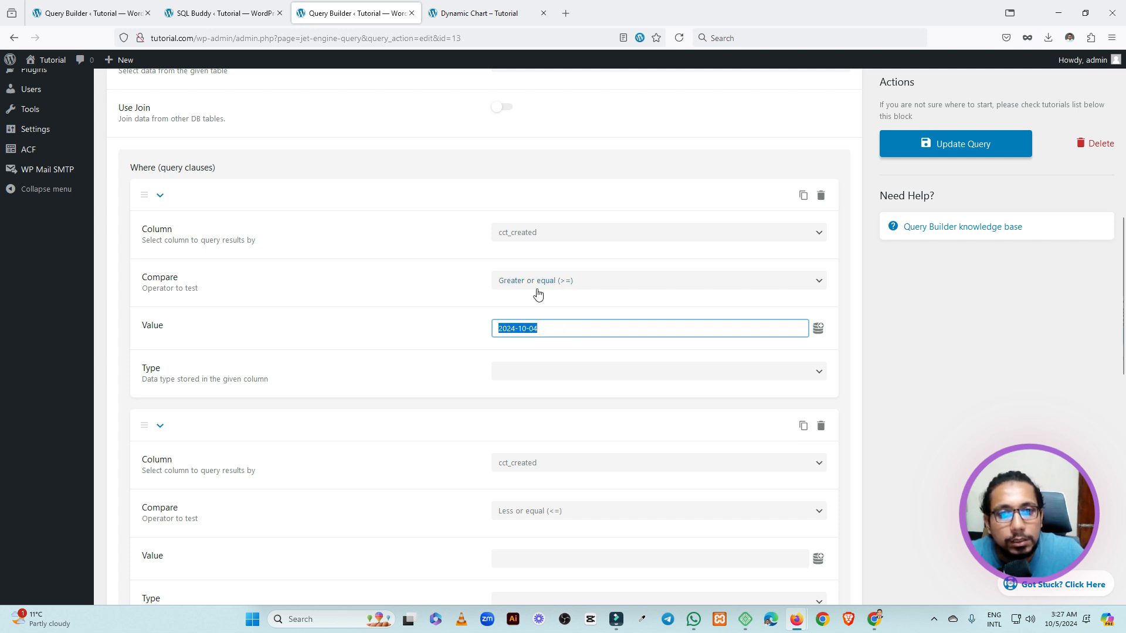
{"action": "scroll", "coordinate": [546, 329], "scroll_direction": "down", "scroll_amount": 2}
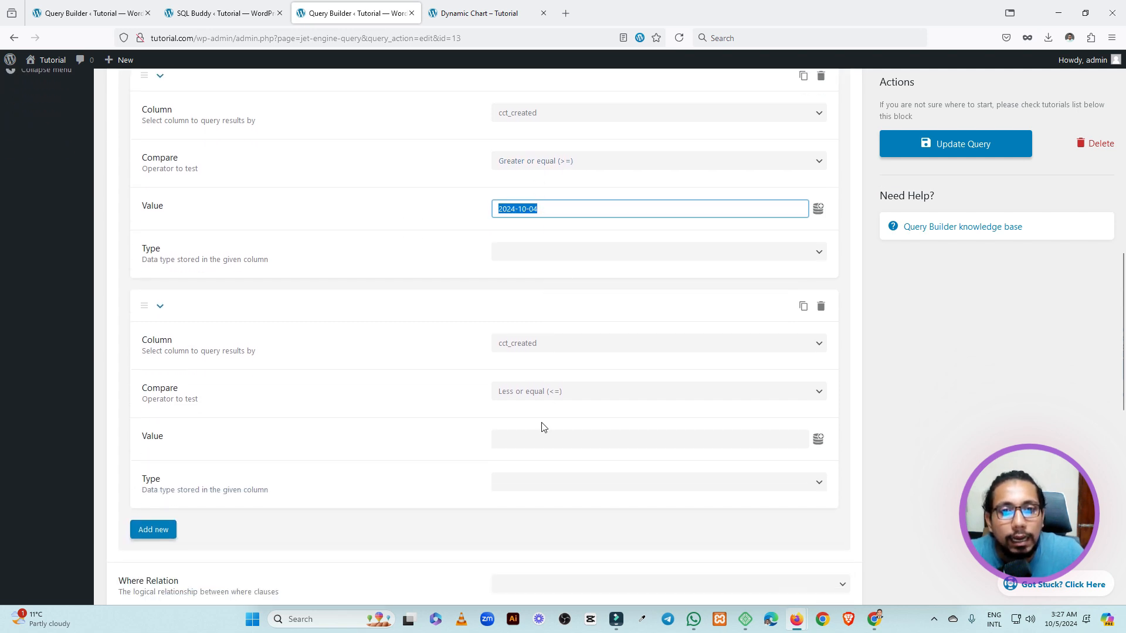
{"action": "left_click", "coordinate": [521, 436]}
{"action": "key", "text": "ctrl+v"}
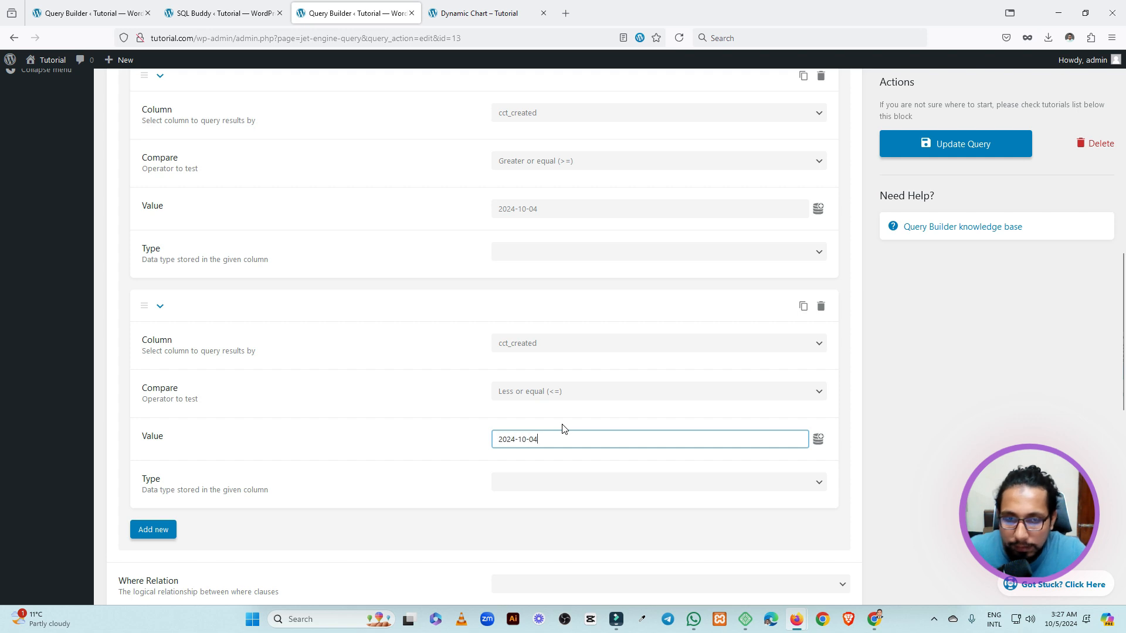
{"action": "left_click_drag", "start_coordinate": [543, 440], "coordinate": [530, 435]}
{"action": "left_click", "coordinate": [534, 439]}
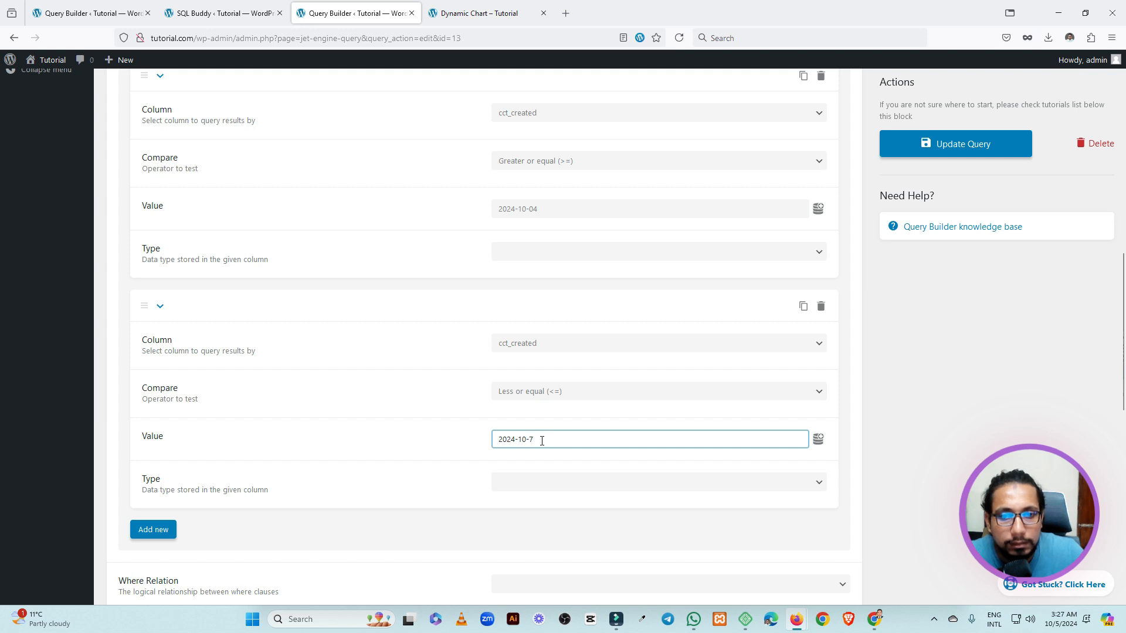
{"action": "type", "text": "7"}
{"action": "left_click", "coordinate": [530, 439]}
{"action": "type", "text": "0"}
{"action": "left_click_drag", "start_coordinate": [541, 439], "coordinate": [479, 447]}
{"action": "triple_click", "coordinate": [545, 213]}
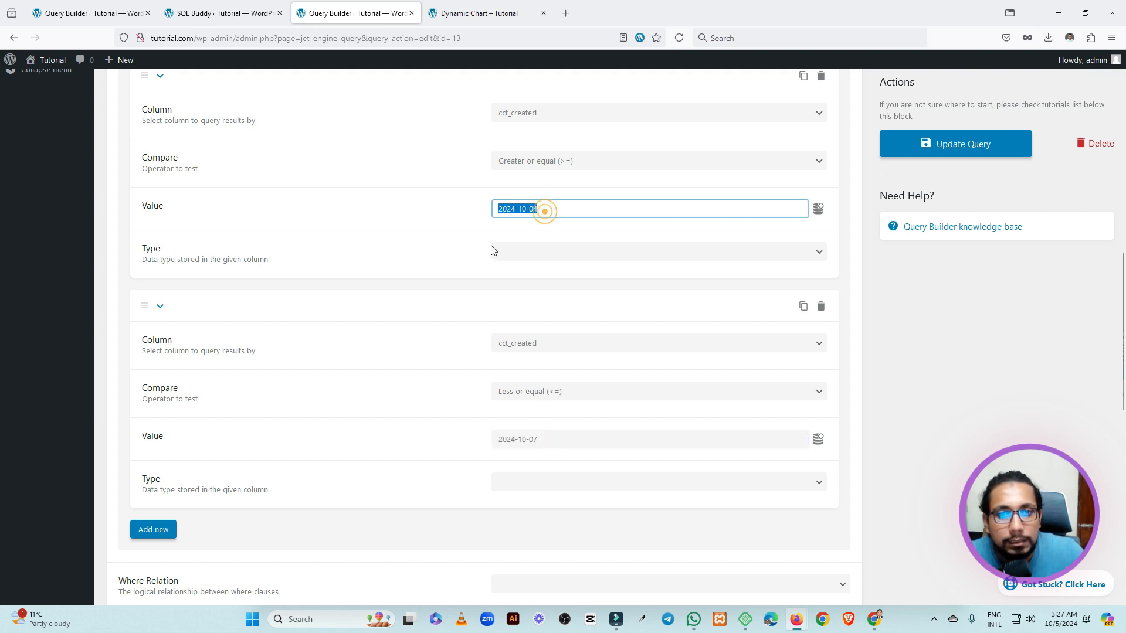
{"action": "left_click", "coordinate": [540, 438]}
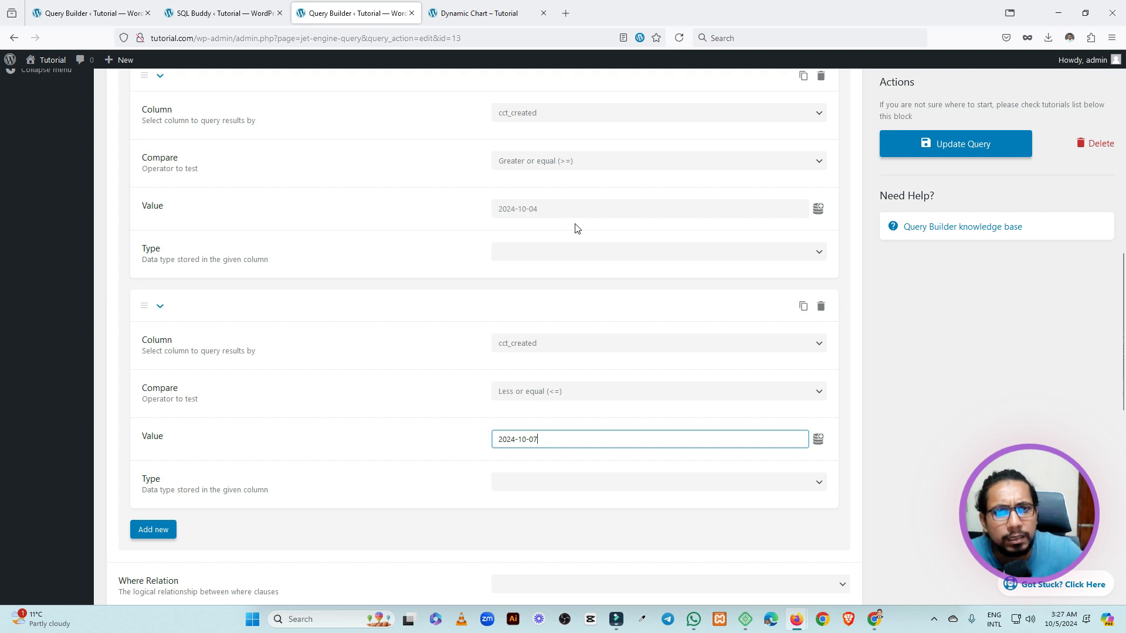
{"action": "left_click", "coordinate": [606, 113]}
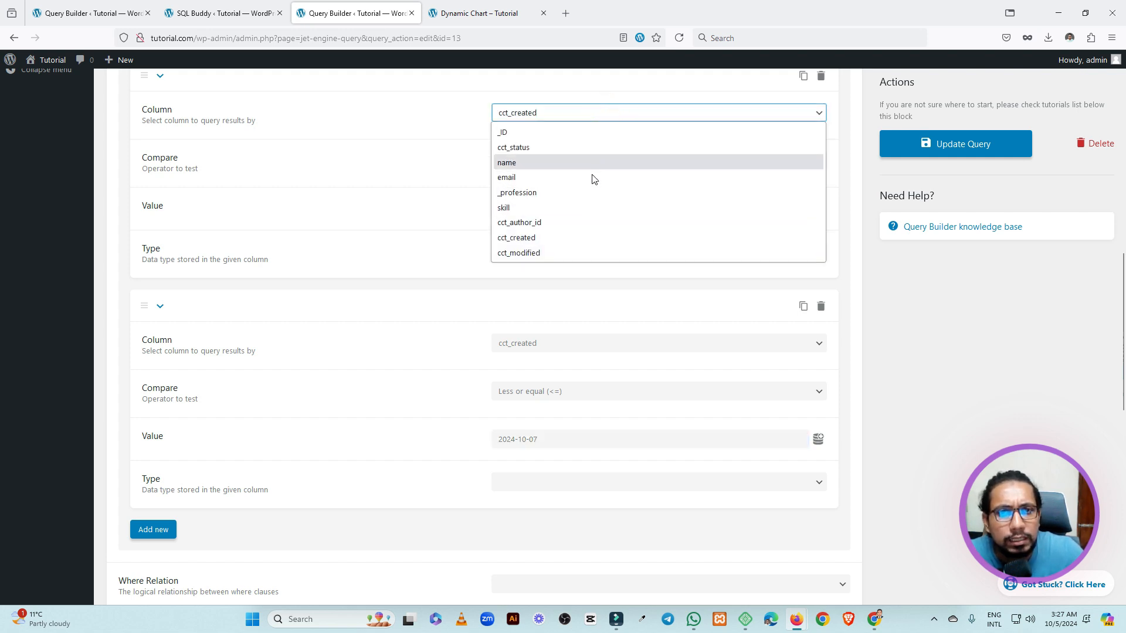
{"action": "left_click", "coordinate": [422, 181]}
{"action": "double_click", "coordinate": [533, 210]}
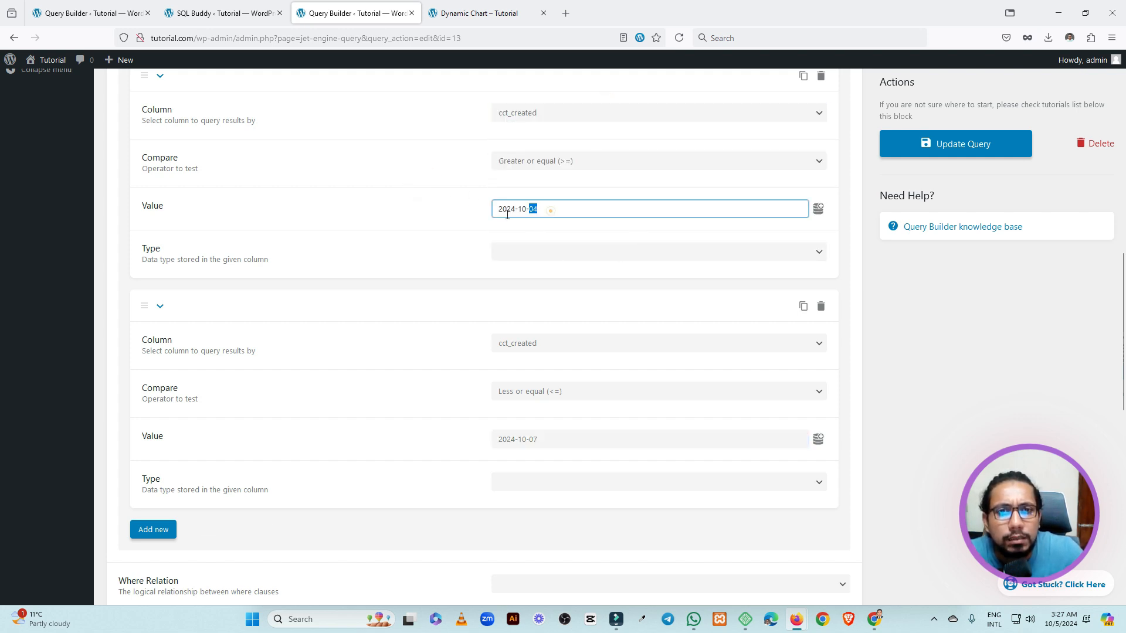
{"action": "left_click_drag", "start_coordinate": [508, 215], "coordinate": [507, 214]}
{"action": "left_click", "coordinate": [552, 210]}
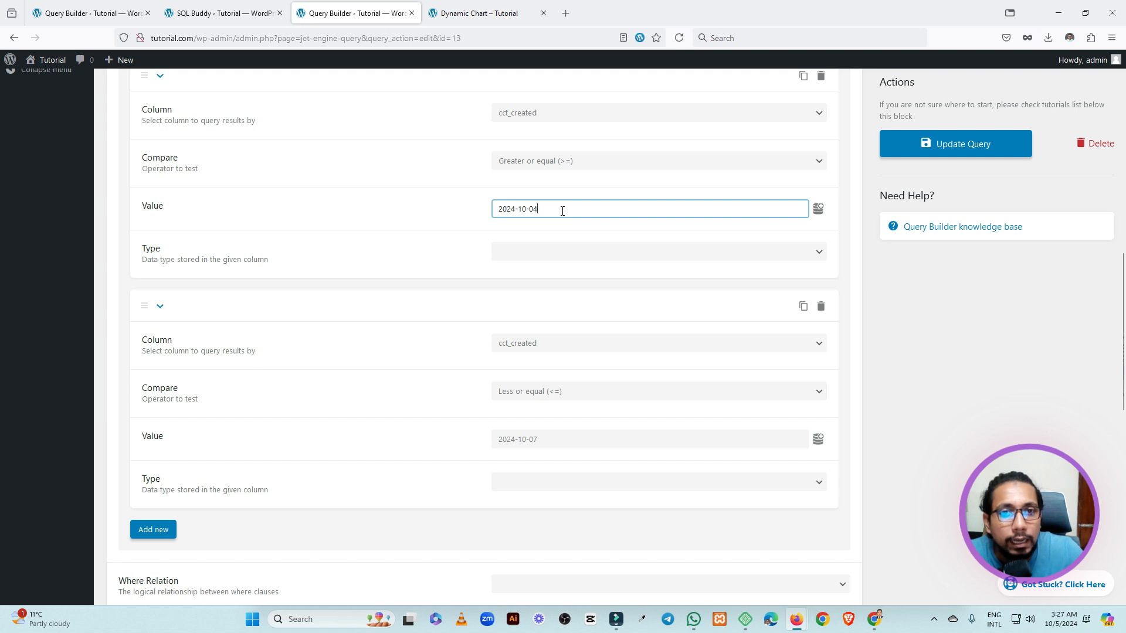
Set the data type of both cct_created where clauses to Timestamp.
{"action": "left_click", "coordinate": [550, 252]}
{"action": "left_click", "coordinate": [545, 337]}
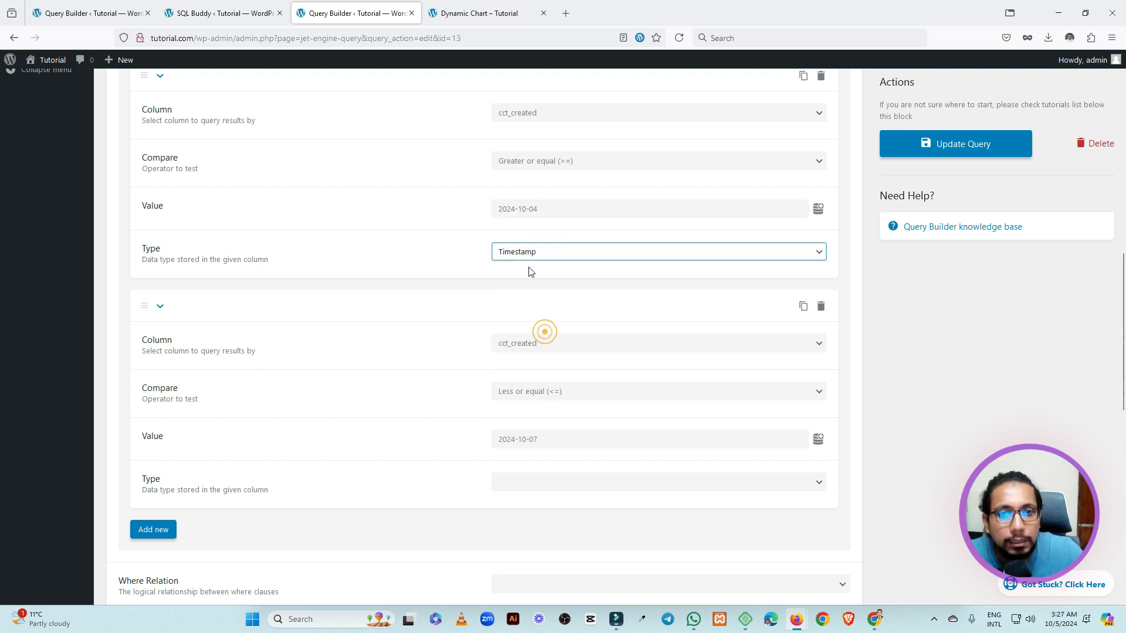
{"action": "scroll", "coordinate": [533, 446], "scroll_direction": "down", "scroll_amount": 1}
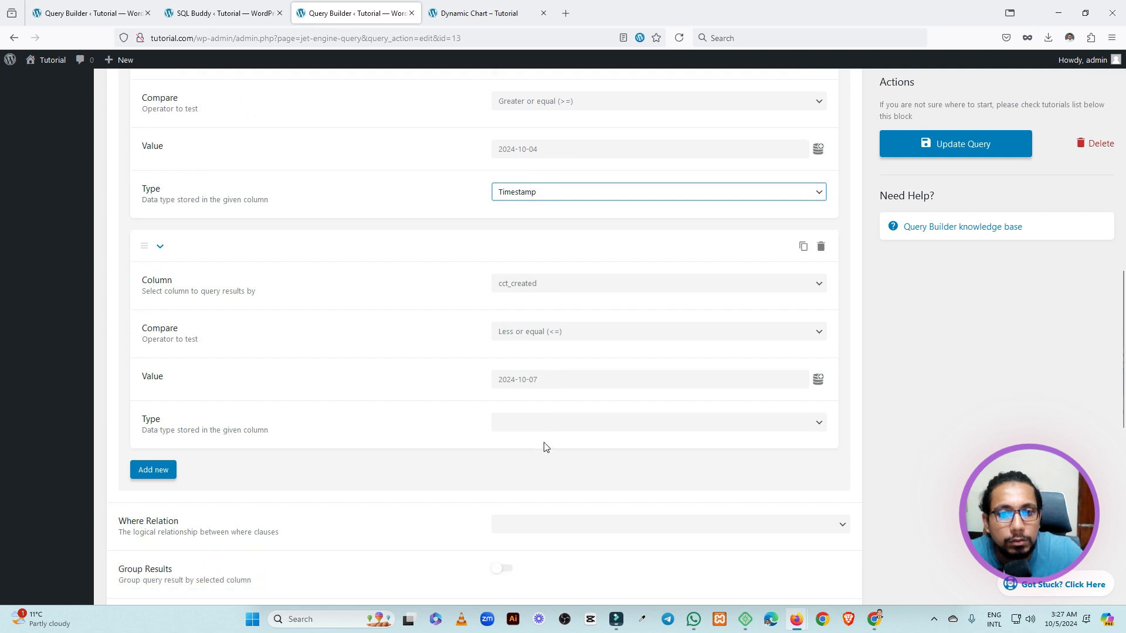
{"action": "left_click", "coordinate": [540, 422]}
{"action": "left_click", "coordinate": [536, 503]}
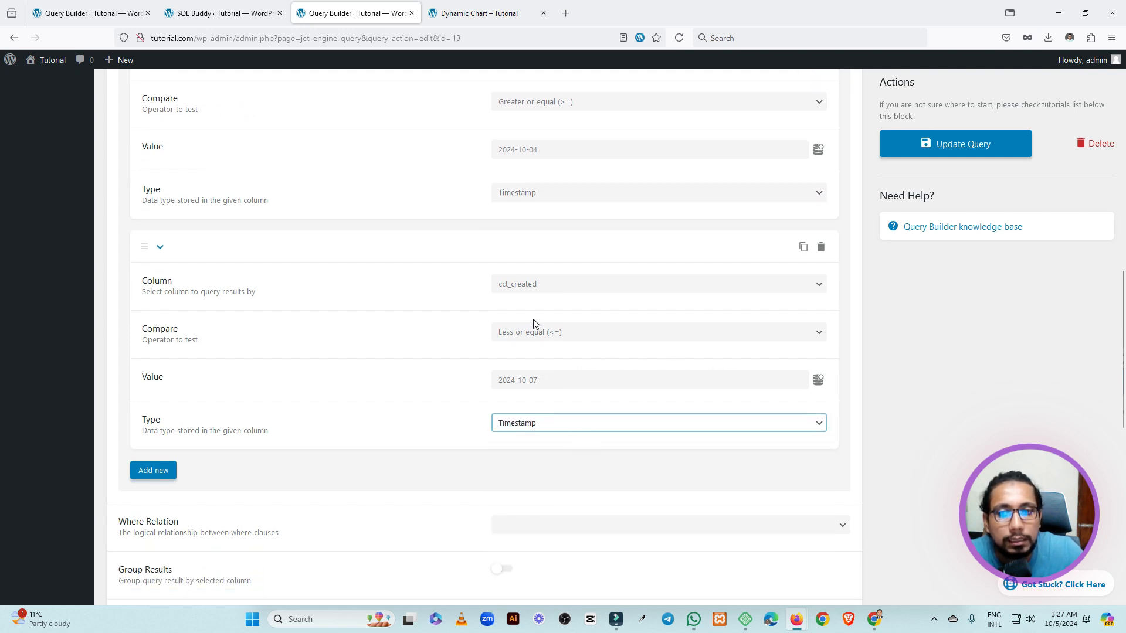
Turn on the results preview for the Proffesion Count query.
{"action": "scroll", "coordinate": [539, 320], "scroll_direction": "up", "scroll_amount": 8}
{"action": "scroll", "coordinate": [847, 136], "scroll_direction": "up", "scroll_amount": 5}
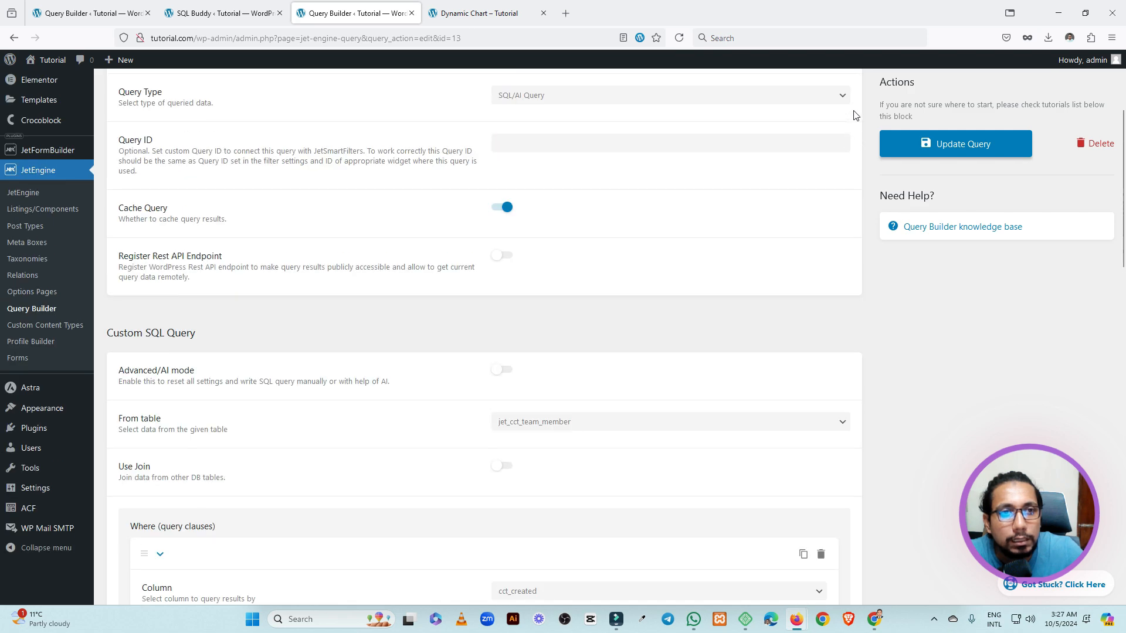
{"action": "left_click", "coordinate": [854, 129]}
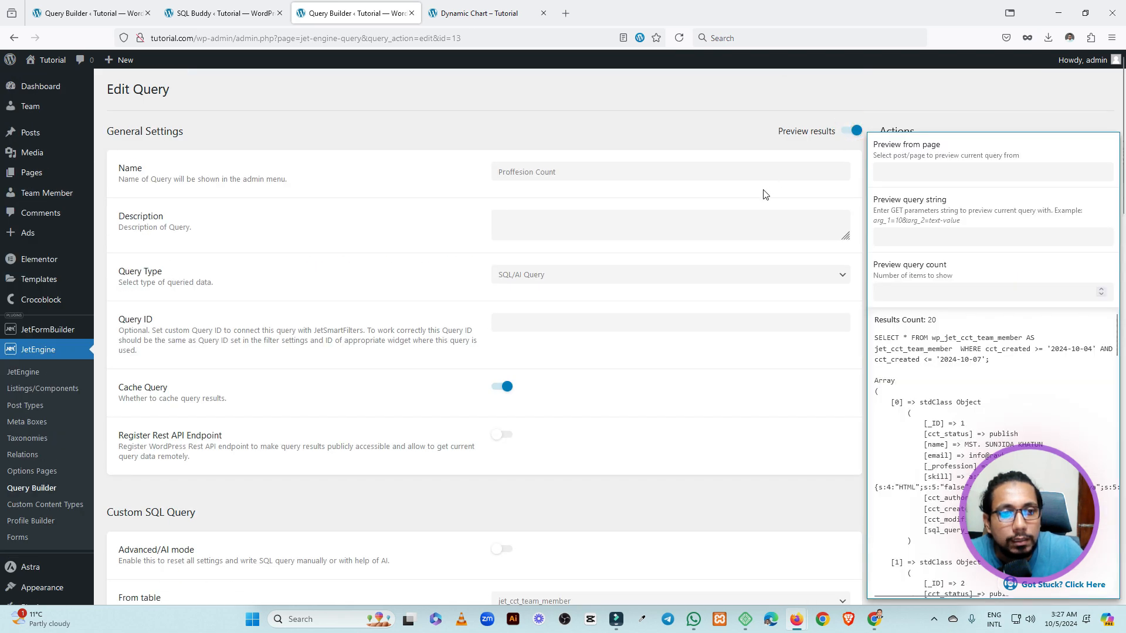
Examine the team member records that the date-range query returns in the results preview.
{"action": "scroll", "coordinate": [758, 198], "scroll_direction": "down", "scroll_amount": 4}
{"action": "scroll", "coordinate": [975, 402], "scroll_direction": "down", "scroll_amount": 3}
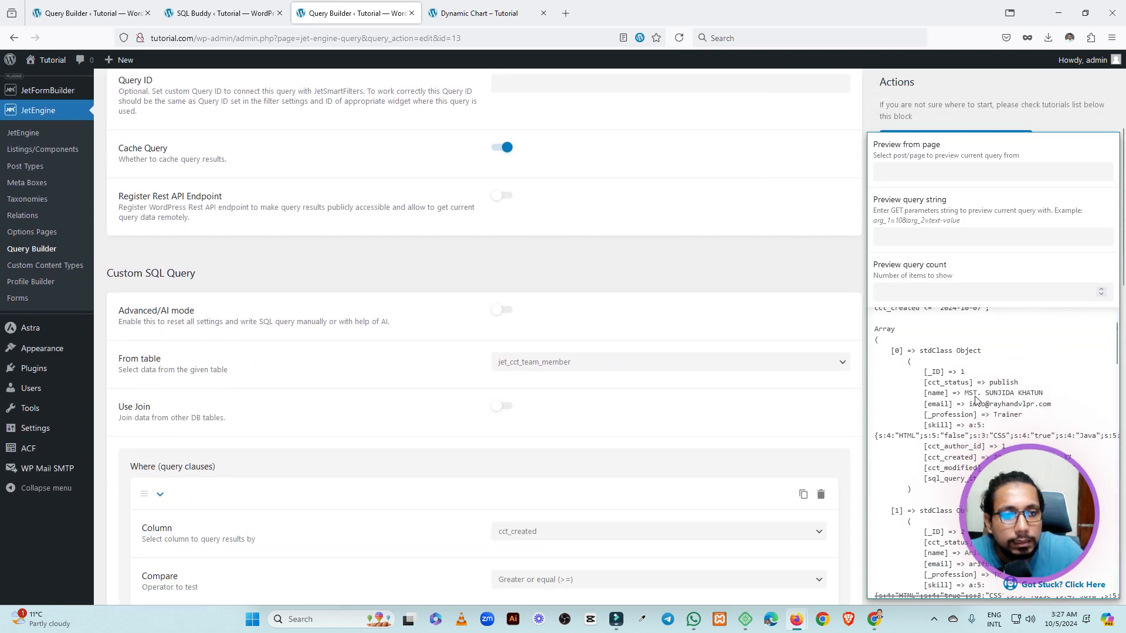
{"action": "scroll", "coordinate": [704, 393], "scroll_direction": "down", "scroll_amount": 4}
{"action": "scroll", "coordinate": [1068, 439], "scroll_direction": "down", "scroll_amount": 1}
{"action": "scroll", "coordinate": [1068, 439], "scroll_direction": "down", "scroll_amount": 12}
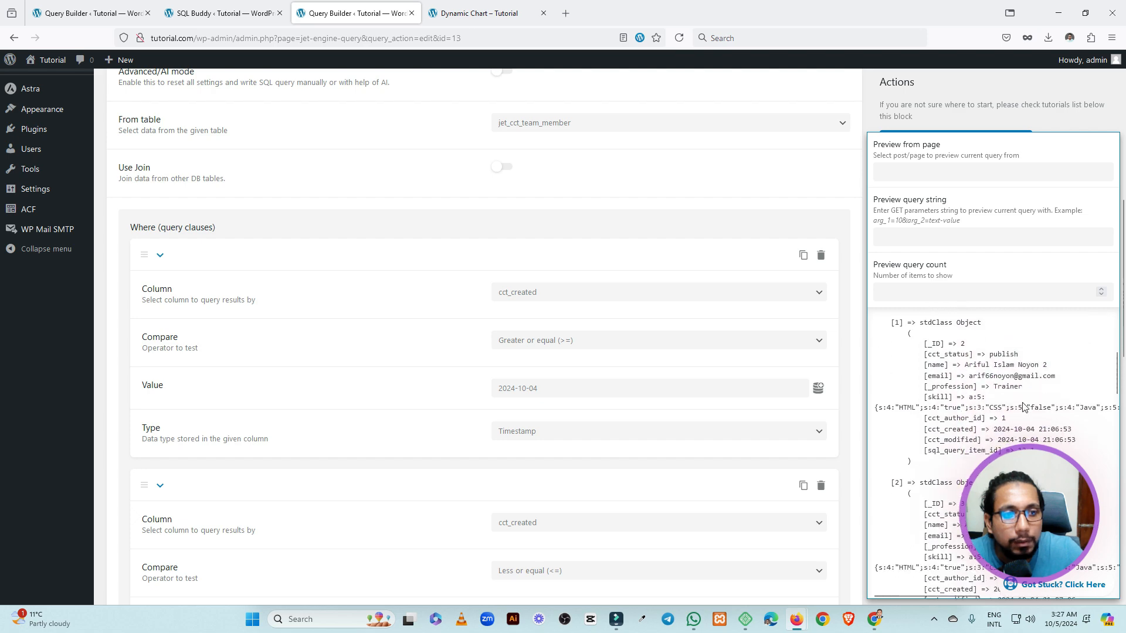
{"action": "scroll", "coordinate": [1020, 408], "scroll_direction": "down", "scroll_amount": 6}
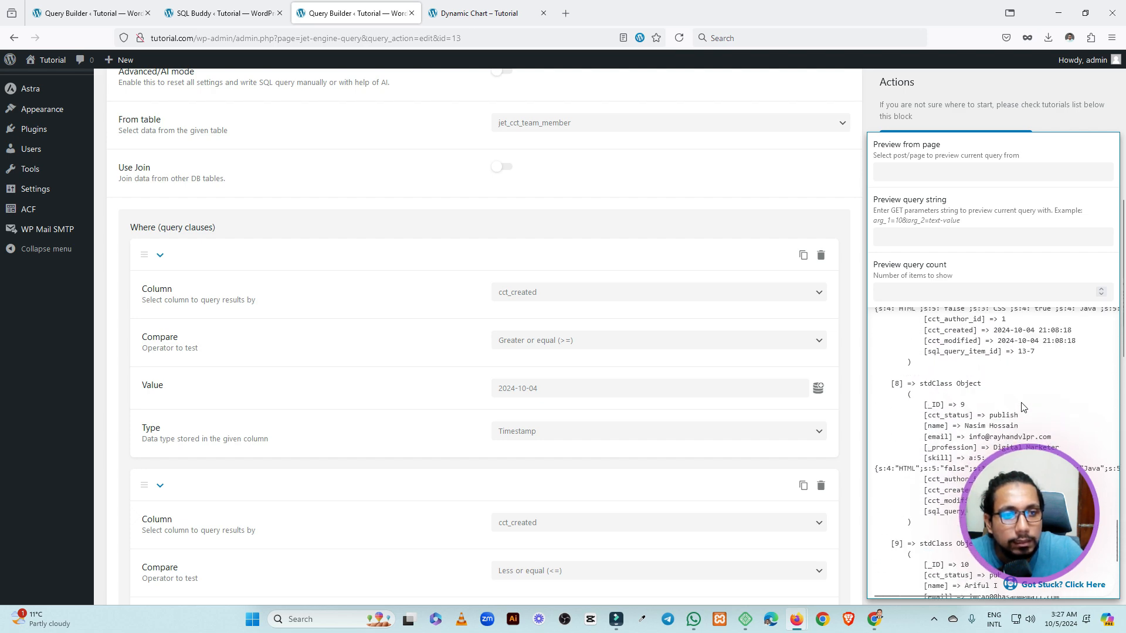
{"action": "scroll", "coordinate": [627, 351], "scroll_direction": "down", "scroll_amount": 5}
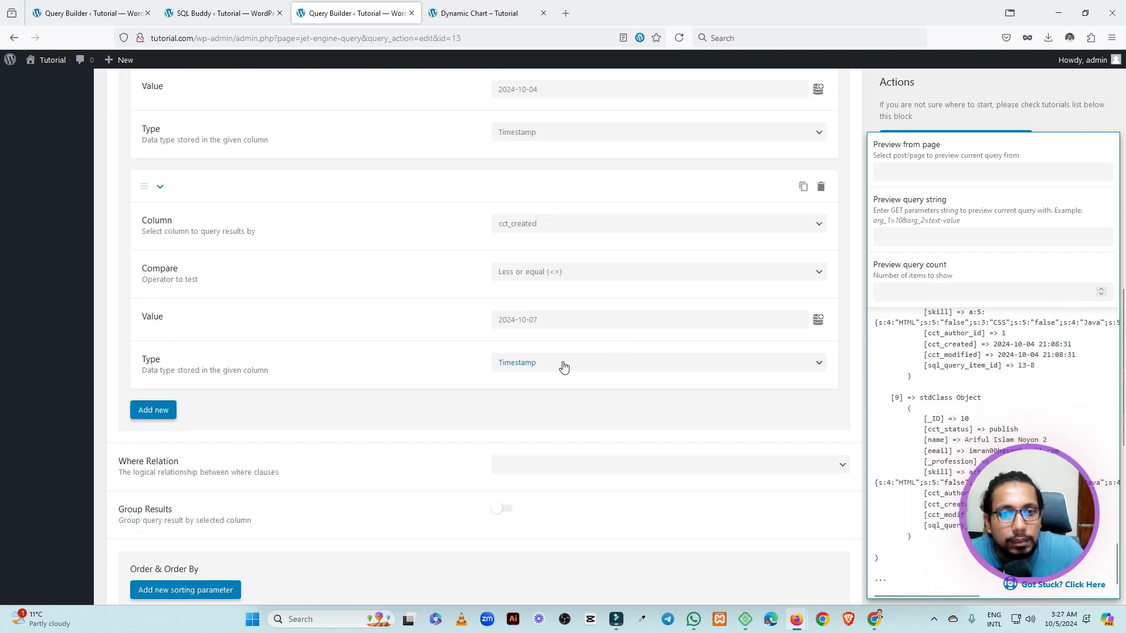
{"action": "scroll", "coordinate": [990, 390], "scroll_direction": "up", "scroll_amount": 6}
{"action": "scroll", "coordinate": [991, 390], "scroll_direction": "up", "scroll_amount": 15}
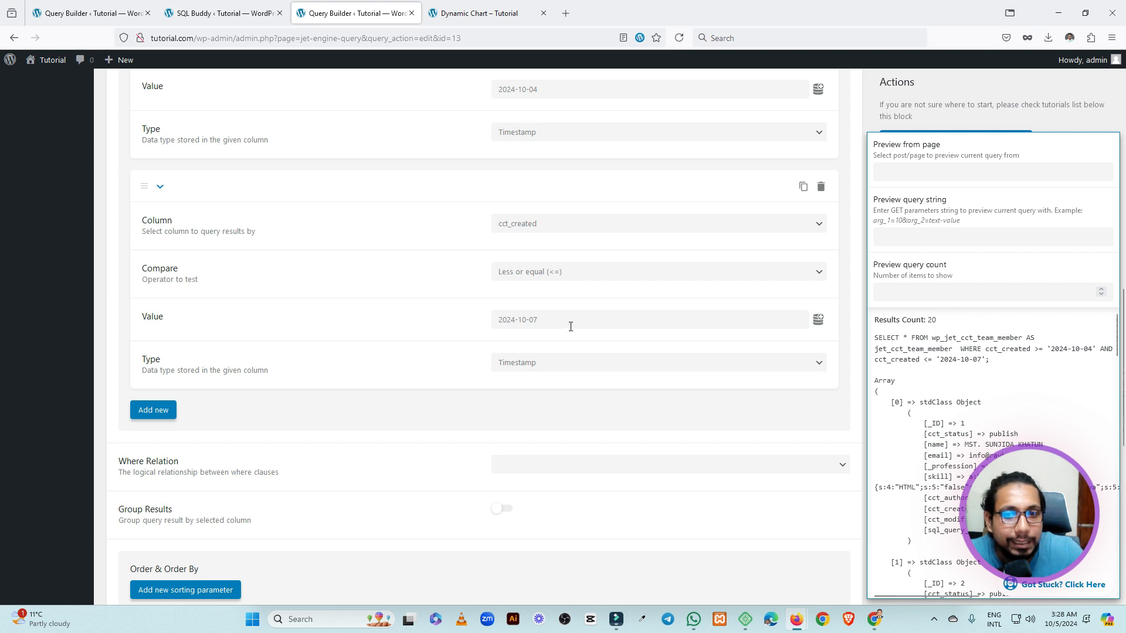
{"action": "scroll", "coordinate": [351, 364], "scroll_direction": "down", "scroll_amount": 3}
{"action": "left_click", "coordinate": [537, 290]}
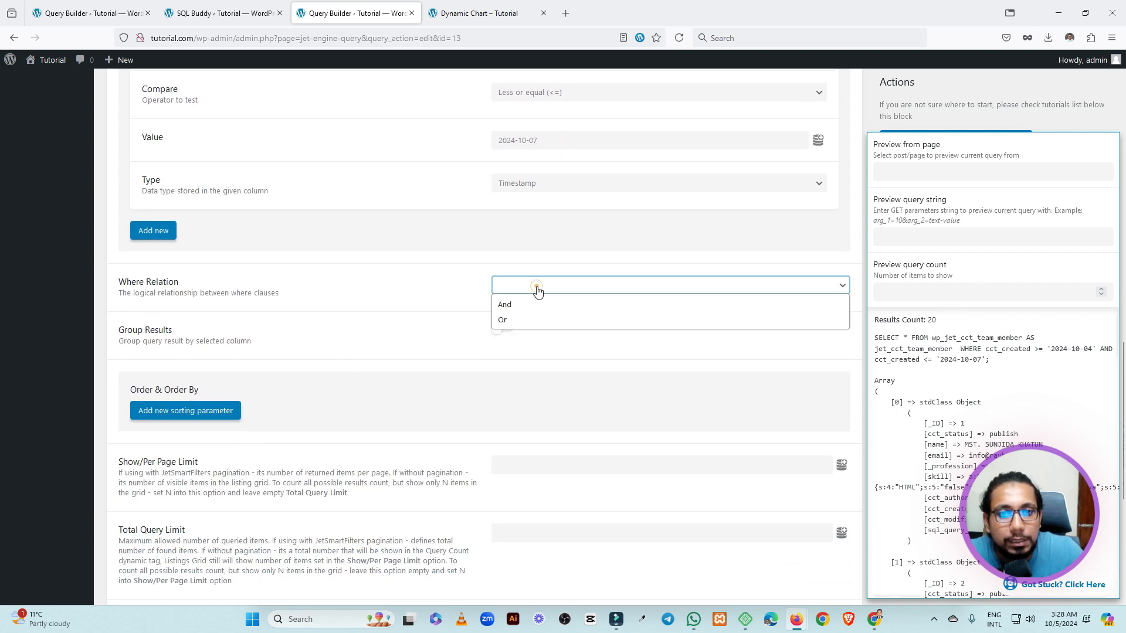
{"action": "left_click", "coordinate": [355, 290]}
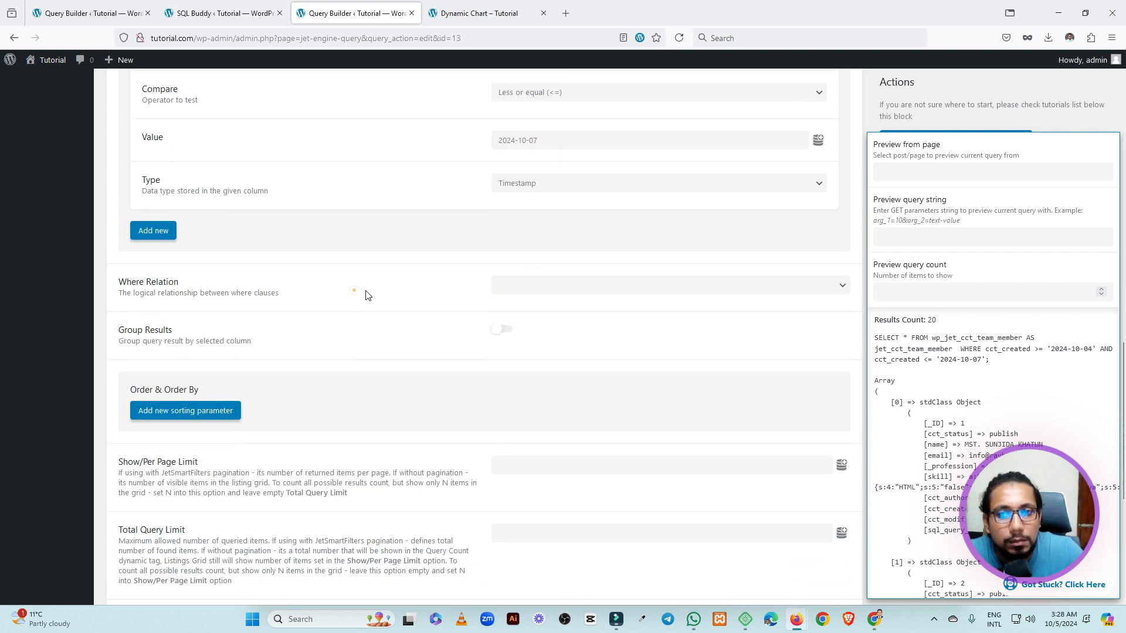
Enable Group Results for the query and group the results by the _profession column.
{"action": "left_click", "coordinate": [505, 333]}
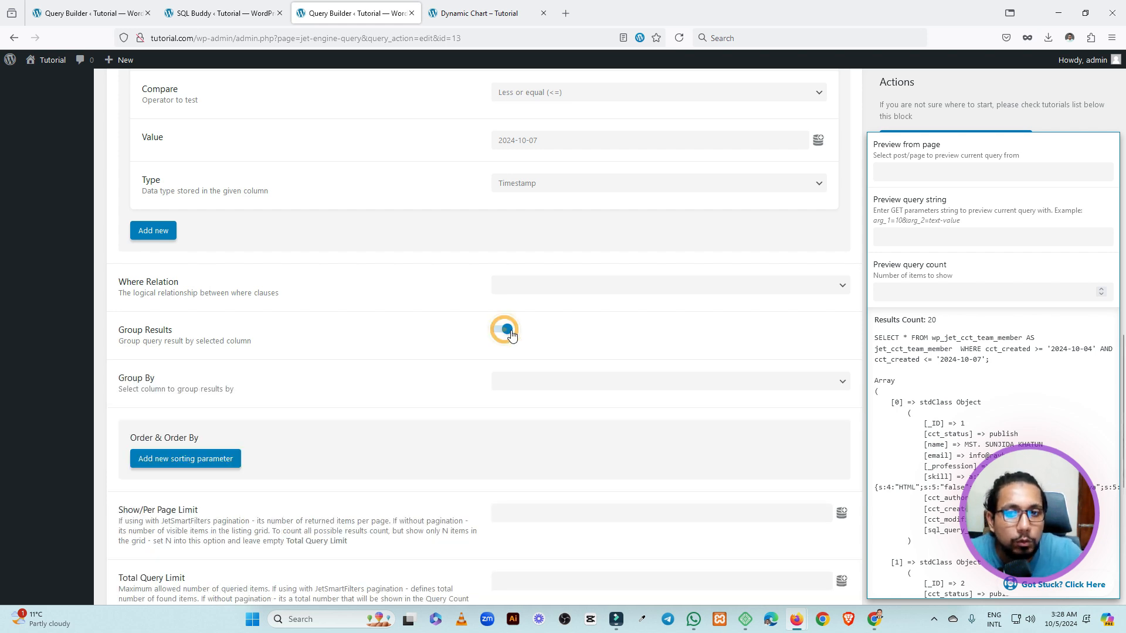
{"action": "left_click", "coordinate": [521, 382]}
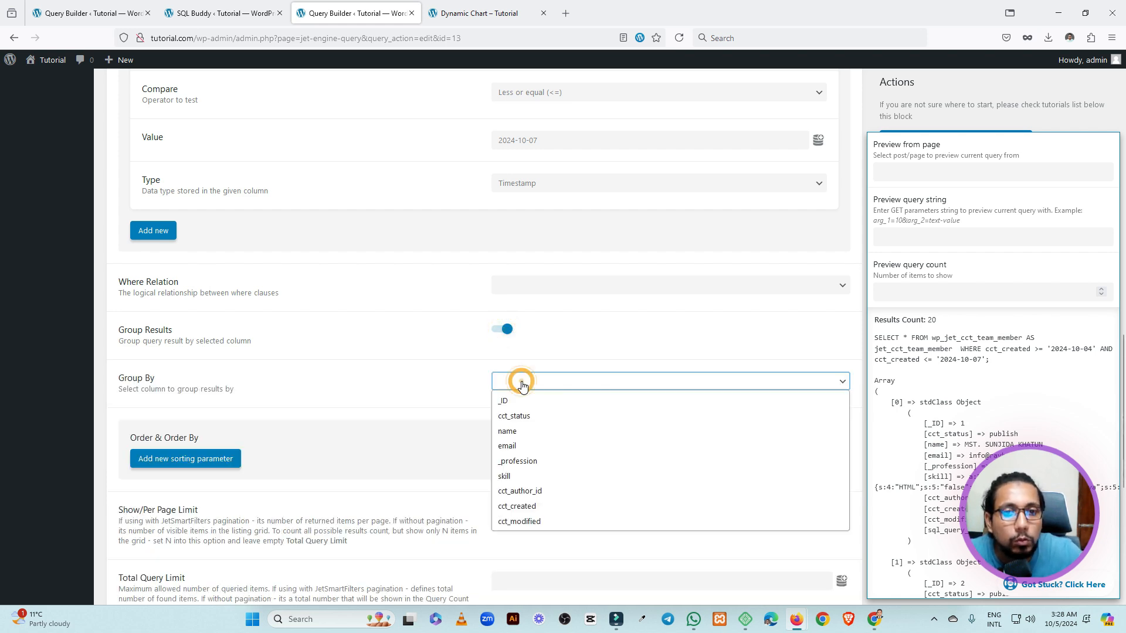
{"action": "left_click", "coordinate": [527, 461]}
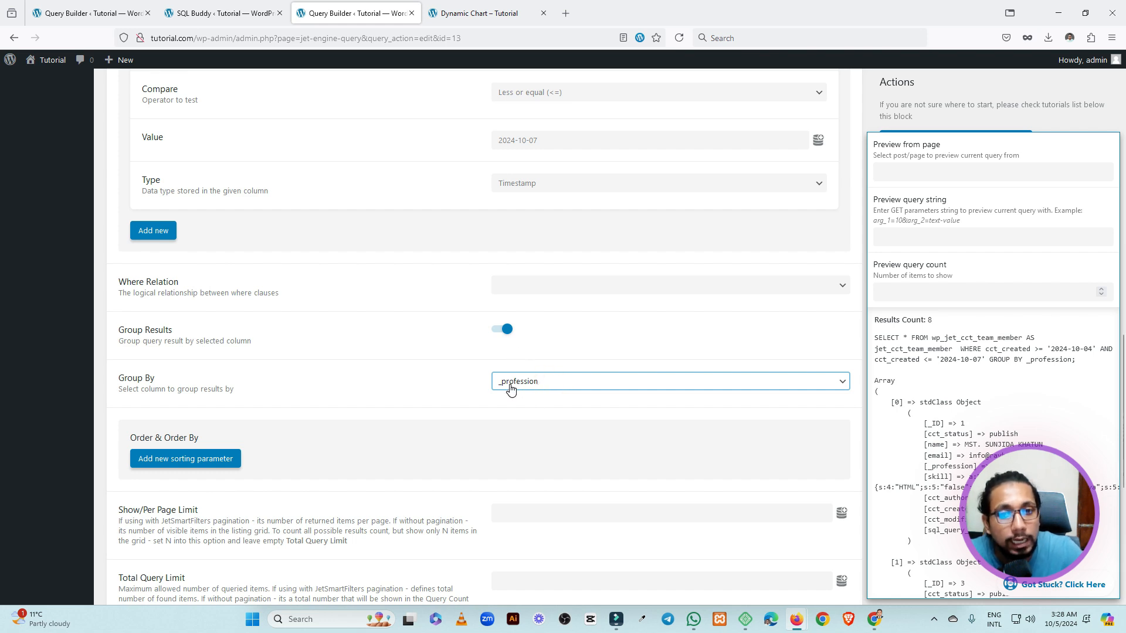
{"action": "scroll", "coordinate": [458, 386], "scroll_direction": "down", "scroll_amount": 3}
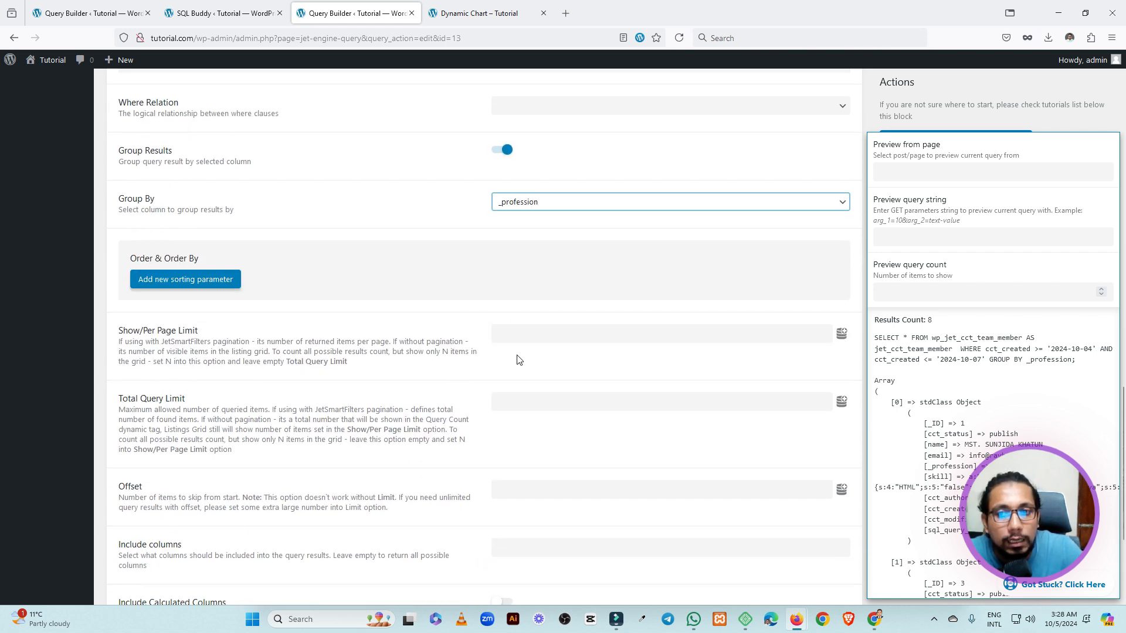
{"action": "left_click", "coordinate": [573, 340]}
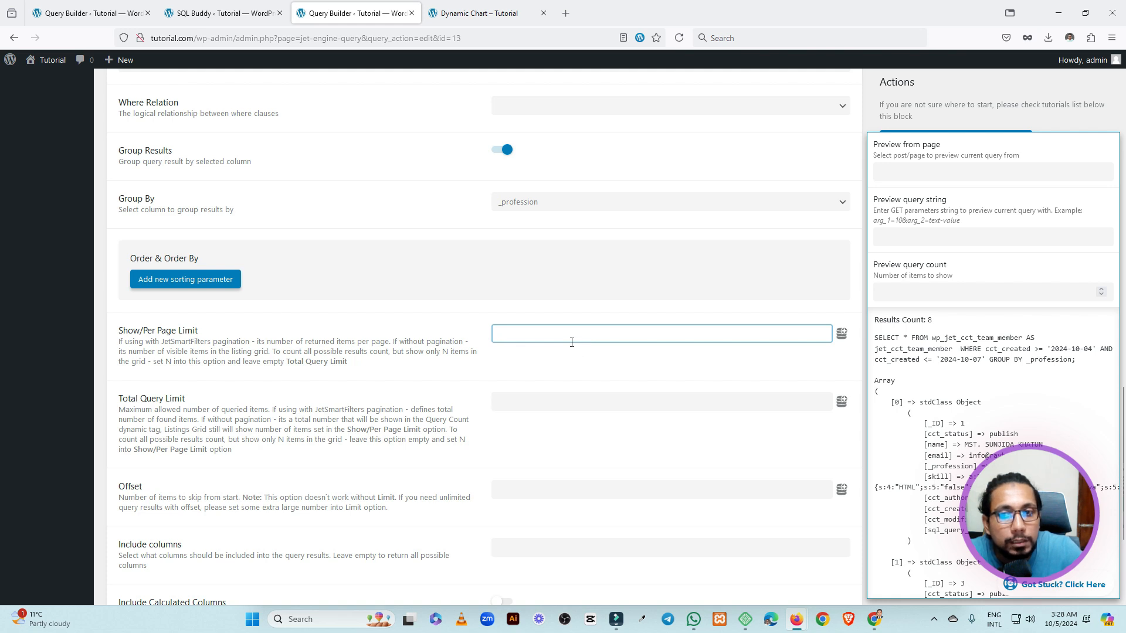
{"action": "scroll", "coordinate": [572, 341], "scroll_direction": "down", "scroll_amount": 2}
{"action": "left_click", "coordinate": [565, 280]}
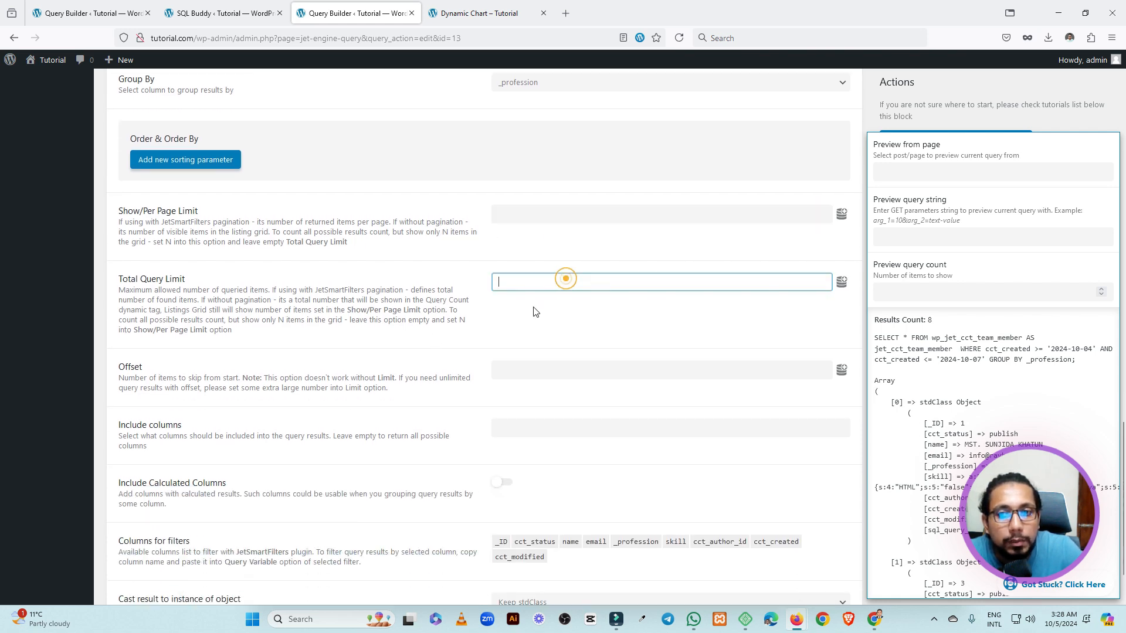
{"action": "scroll", "coordinate": [534, 312], "scroll_direction": "down", "scroll_amount": 1}
{"action": "left_click", "coordinate": [532, 291]}
Add the email, _profession and skill columns to the query's included columns.
{"action": "left_click", "coordinate": [516, 346]}
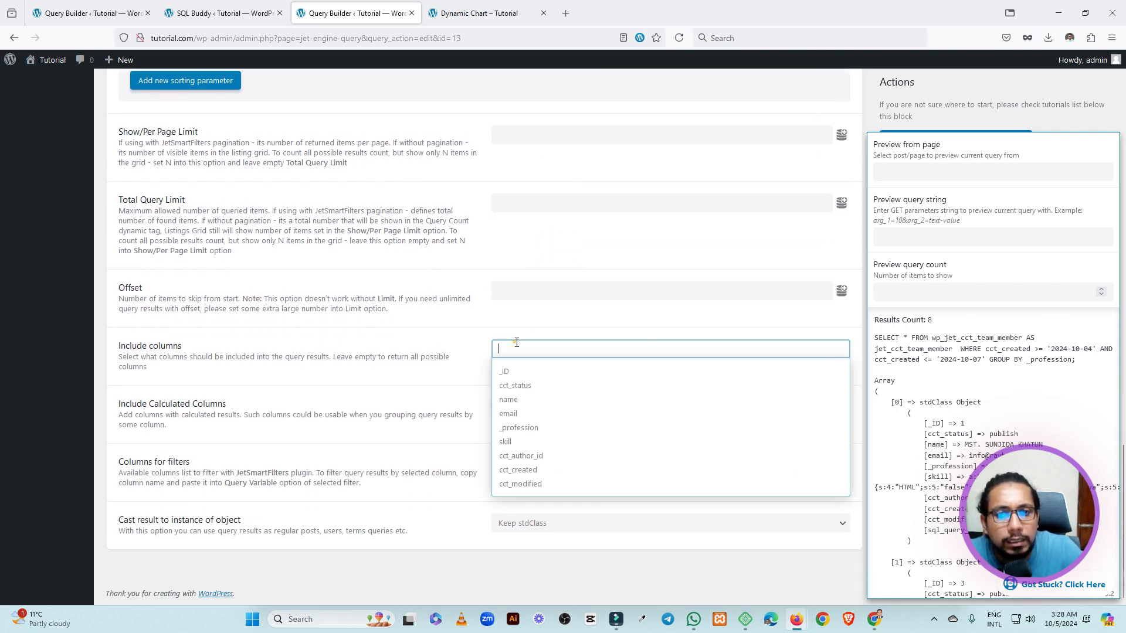
{"action": "left_click", "coordinate": [530, 416]}
{"action": "left_click", "coordinate": [530, 378]}
{"action": "left_click", "coordinate": [532, 456]}
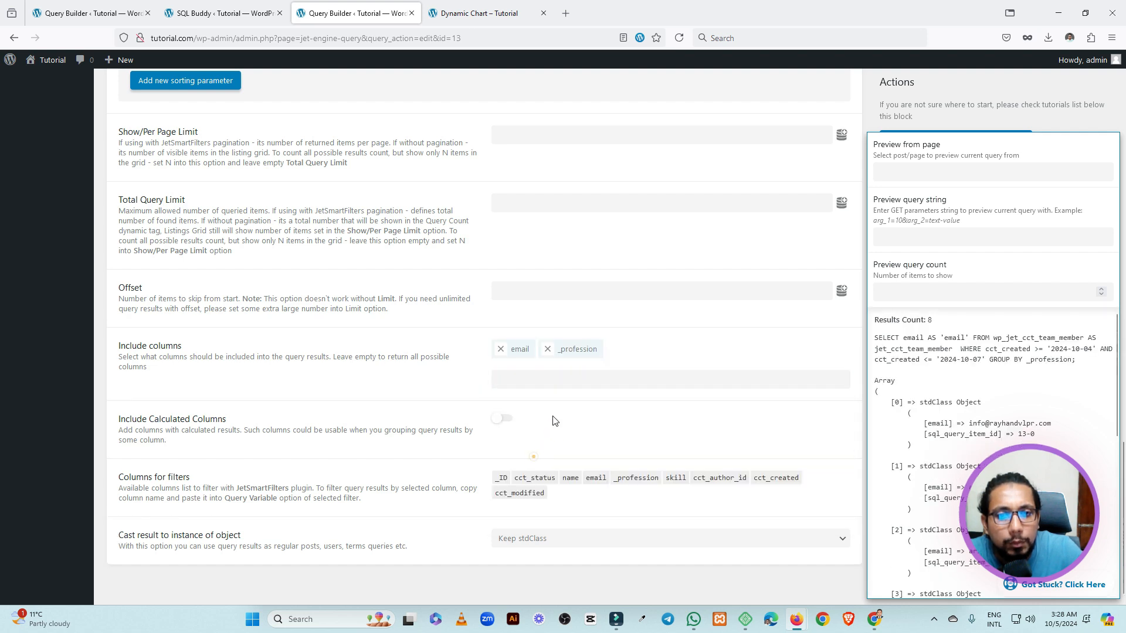
{"action": "left_click", "coordinate": [542, 380]}
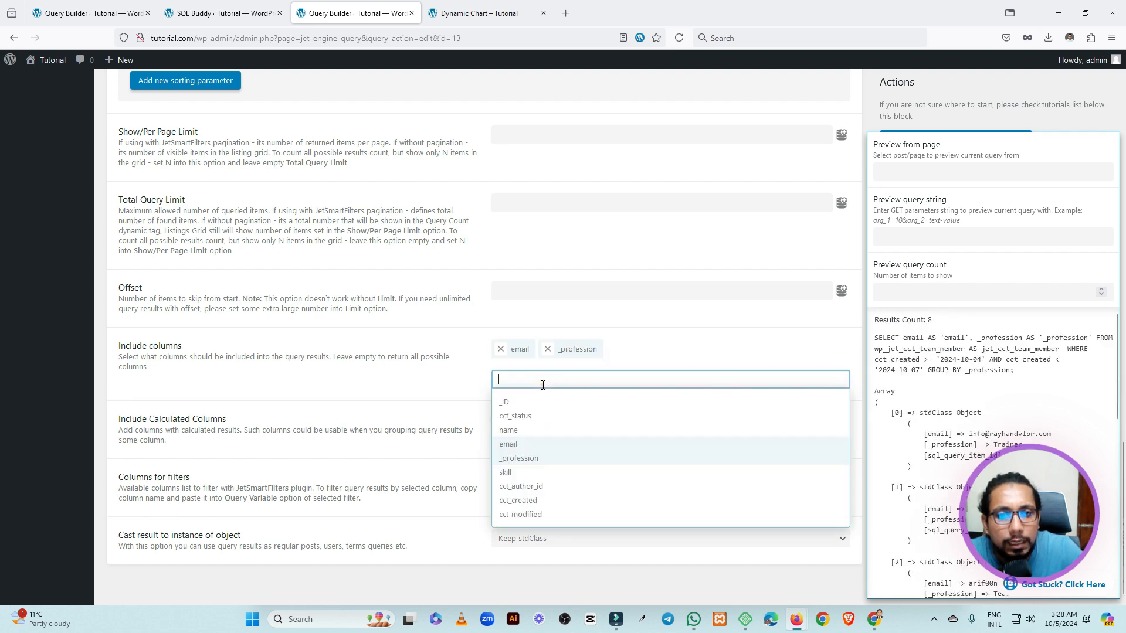
{"action": "left_click", "coordinate": [533, 474]}
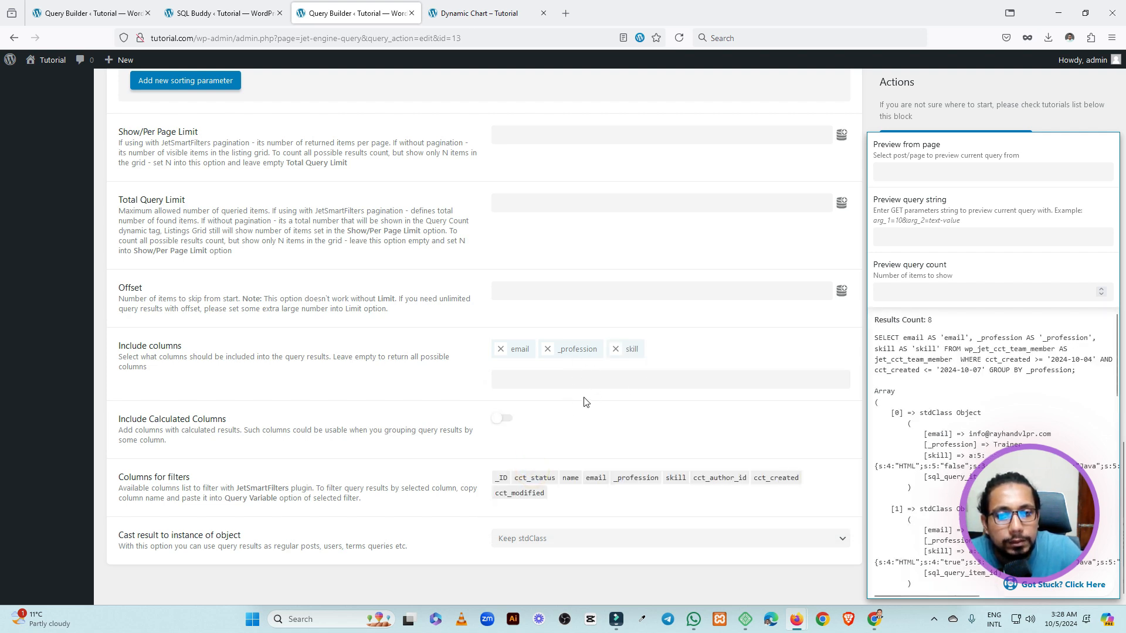
Remove the email column from the query's included columns.
{"action": "left_click", "coordinate": [530, 382]}
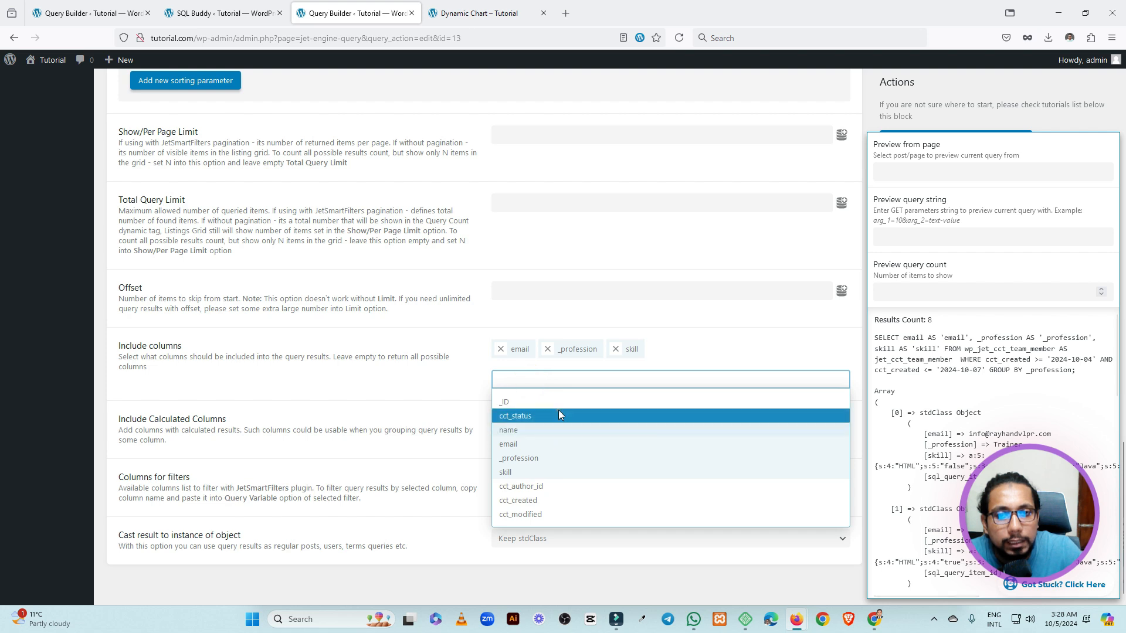
{"action": "left_click", "coordinate": [558, 409]}
{"action": "left_click", "coordinate": [657, 349]}
{"action": "left_click", "coordinate": [540, 380]}
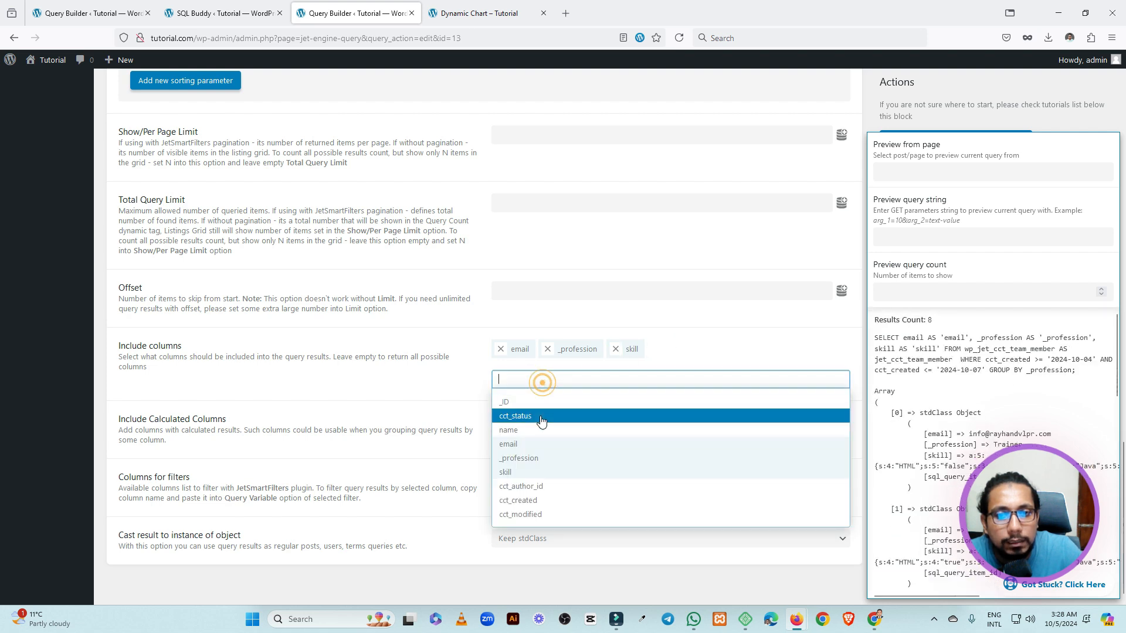
{"action": "left_click", "coordinate": [541, 443]}
{"action": "scroll", "coordinate": [545, 446], "scroll_direction": "down", "scroll_amount": 1}
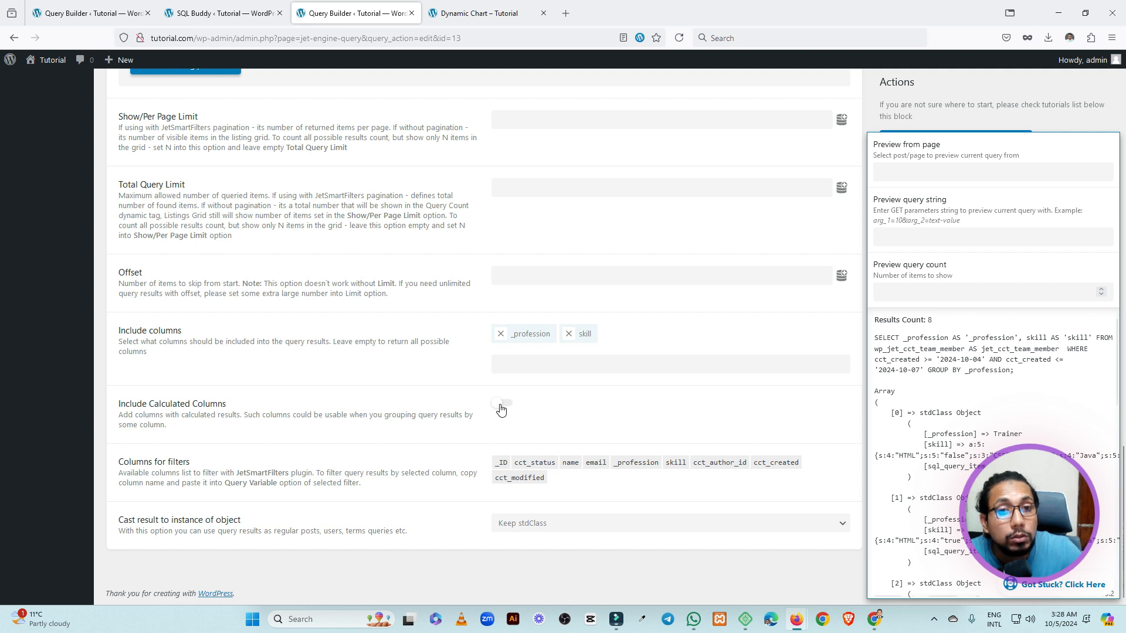
Add the name and email columns to the query's included columns.
{"action": "left_click", "coordinate": [558, 367]}
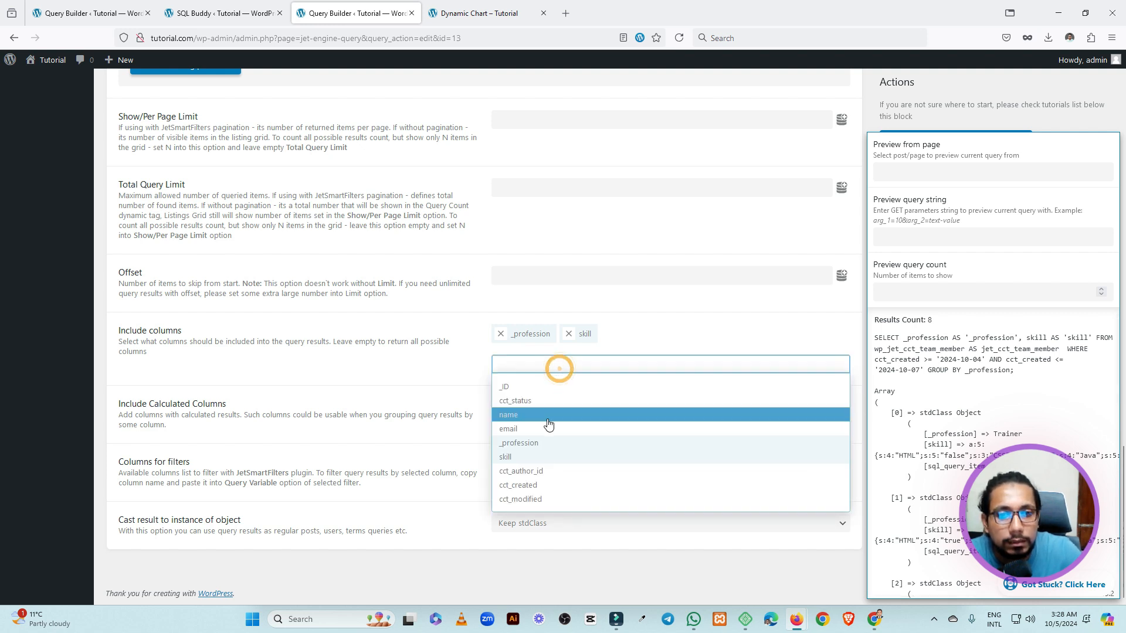
{"action": "left_click", "coordinate": [547, 418]}
{"action": "left_click", "coordinate": [566, 372]}
{"action": "left_click", "coordinate": [556, 431]}
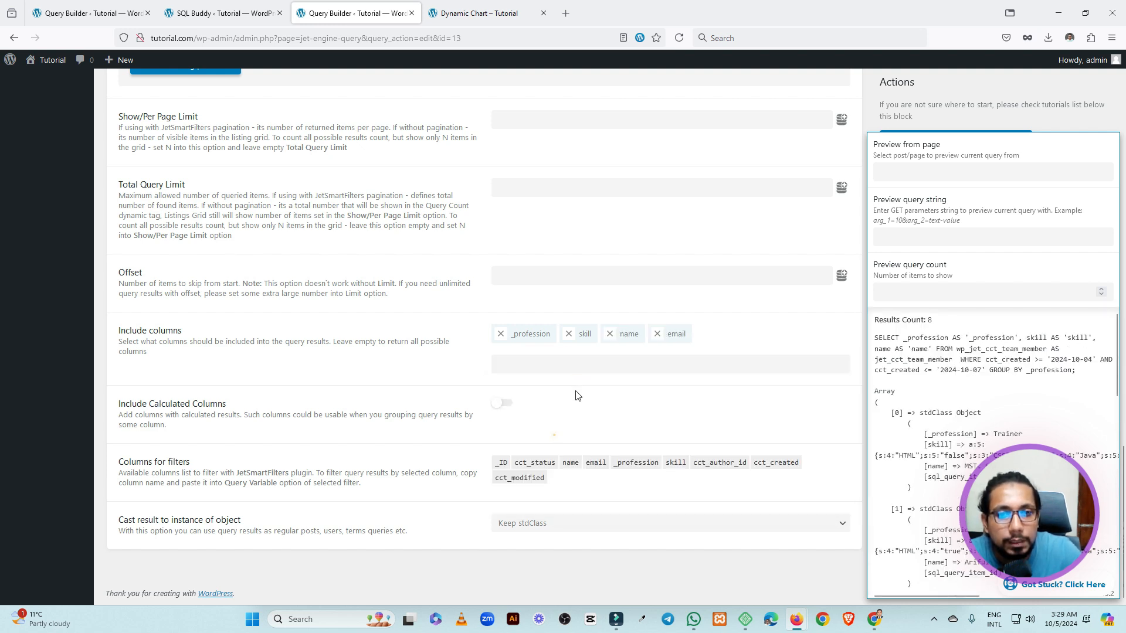
{"action": "left_click", "coordinate": [423, 370]}
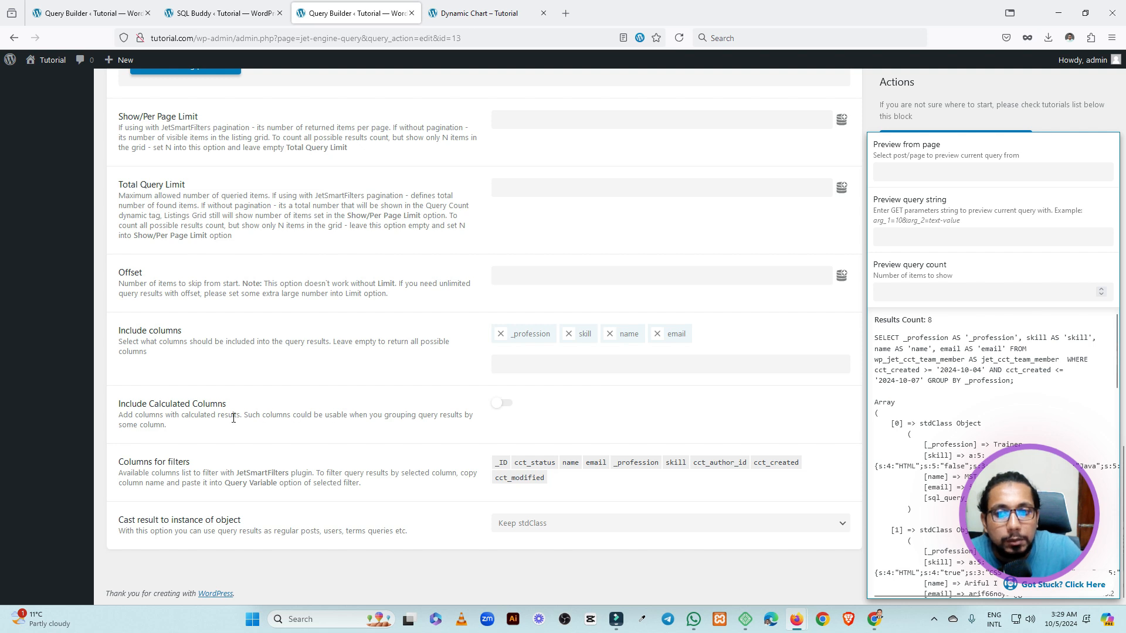
Enable calculated columns and add one that applies the COUNT function to the _profession column.
{"action": "left_click", "coordinate": [506, 403]}
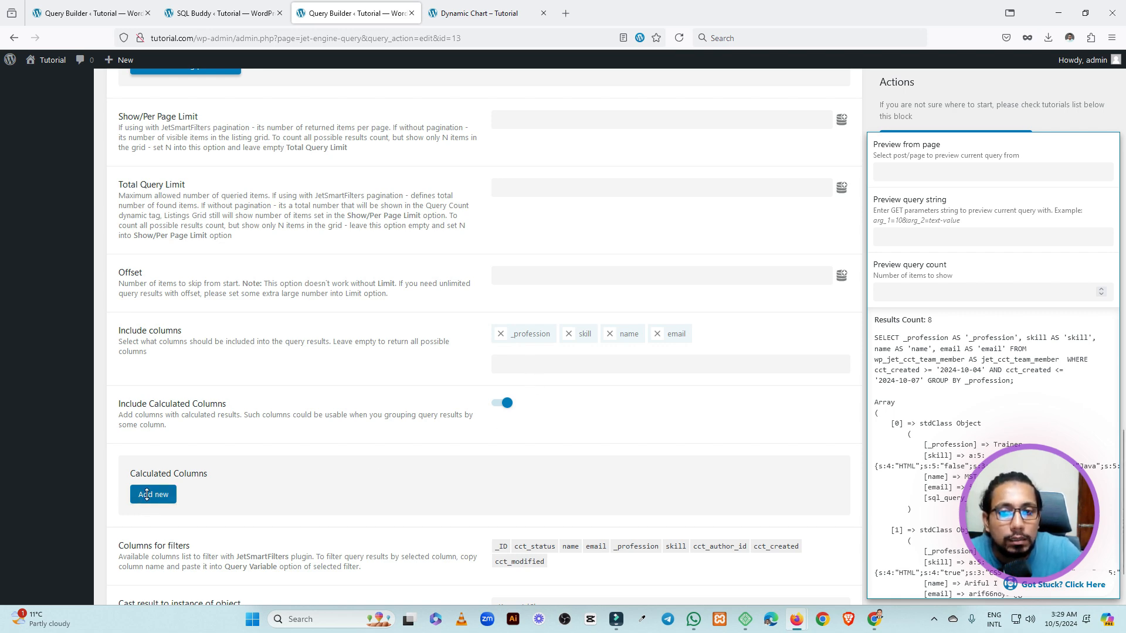
{"action": "left_click", "coordinate": [146, 494]}
{"action": "scroll", "coordinate": [301, 455], "scroll_direction": "down", "scroll_amount": 3}
{"action": "left_click", "coordinate": [541, 363]}
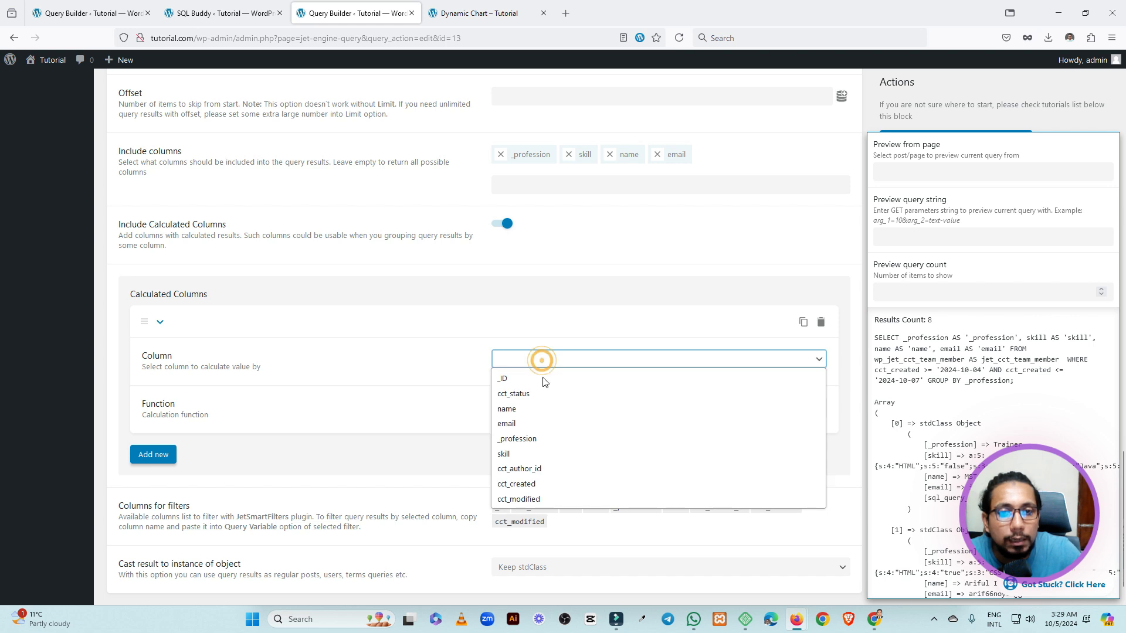
{"action": "left_click", "coordinate": [546, 444]}
{"action": "left_click", "coordinate": [529, 409]}
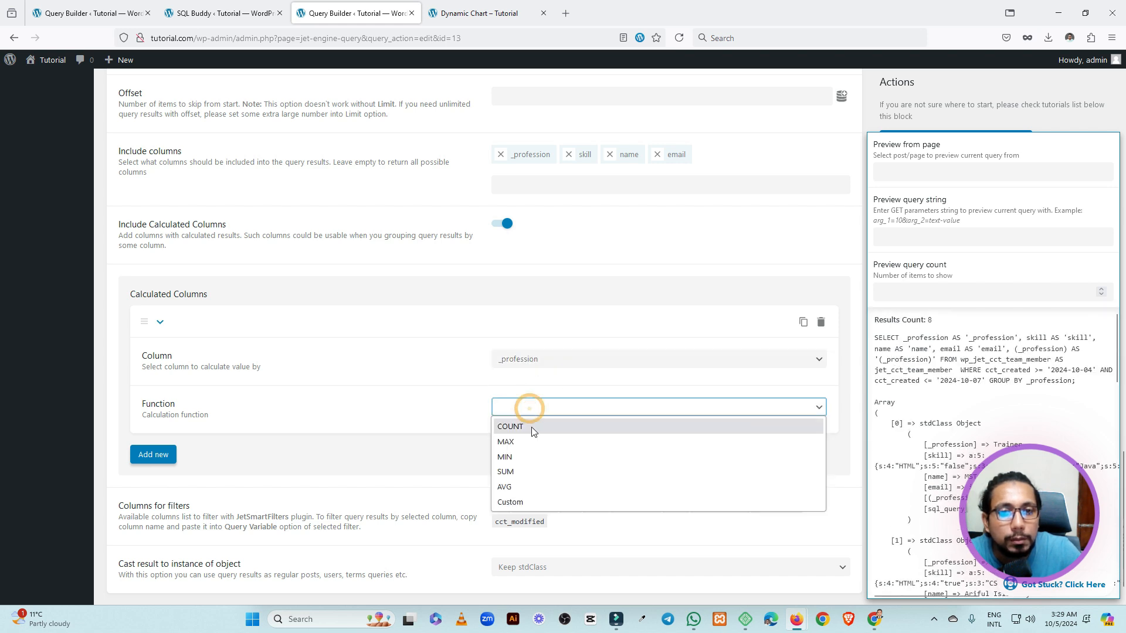
{"action": "left_click", "coordinate": [524, 425]}
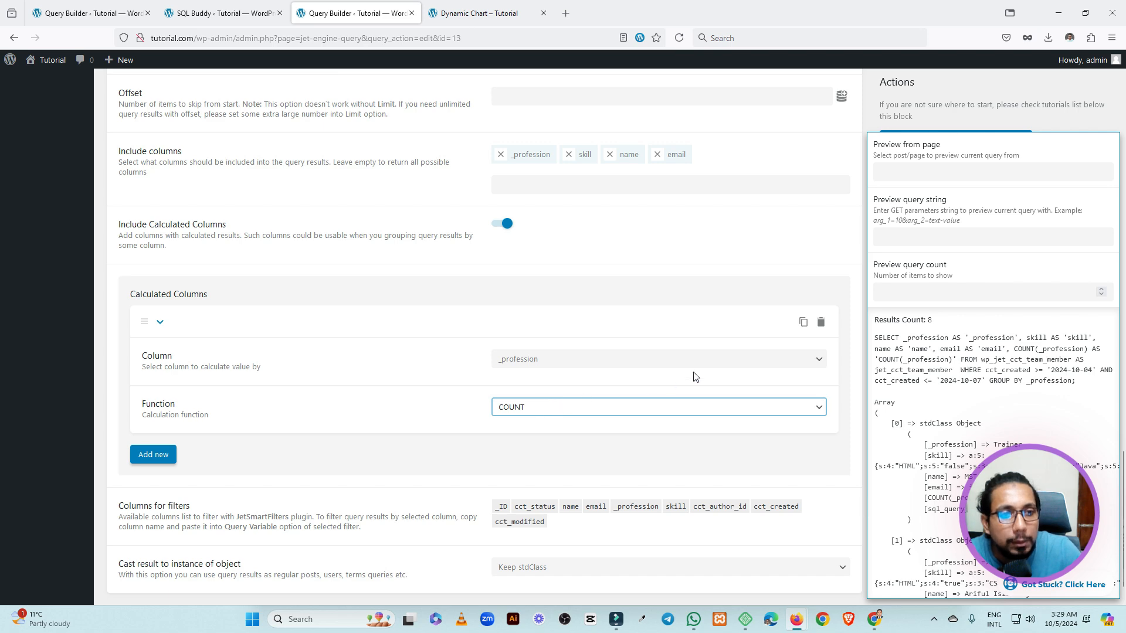
Save the changes made to the Proffesion Count query.
{"action": "scroll", "coordinate": [653, 377], "scroll_direction": "up", "scroll_amount": 3}
{"action": "scroll", "coordinate": [653, 377], "scroll_direction": "up", "scroll_amount": 15}
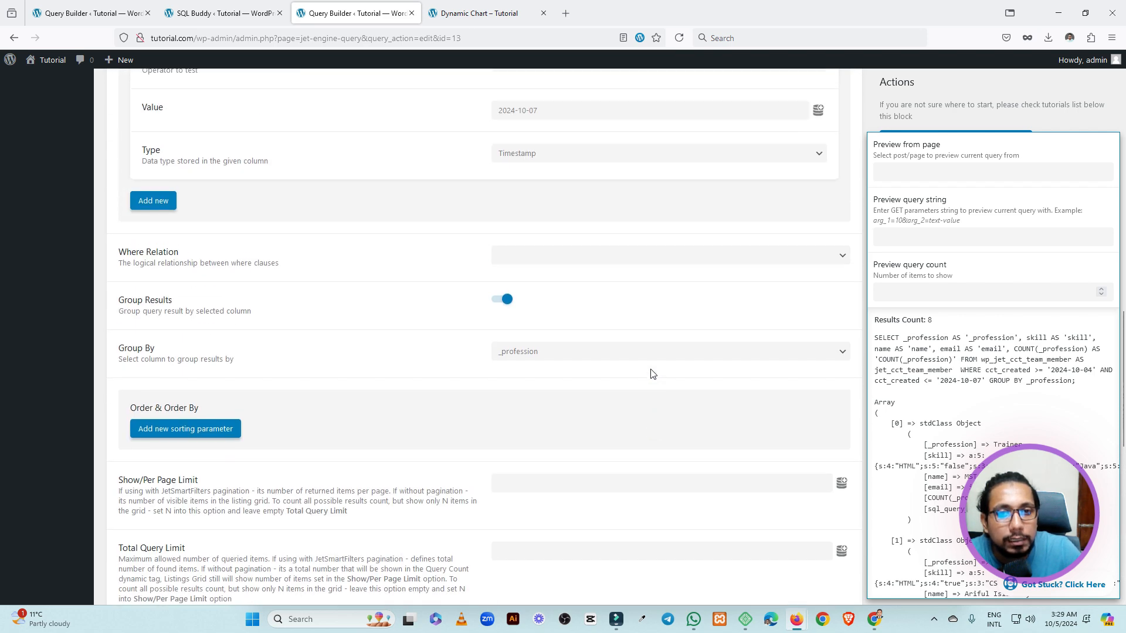
{"action": "scroll", "coordinate": [854, 137], "scroll_direction": "down", "scroll_amount": 3}
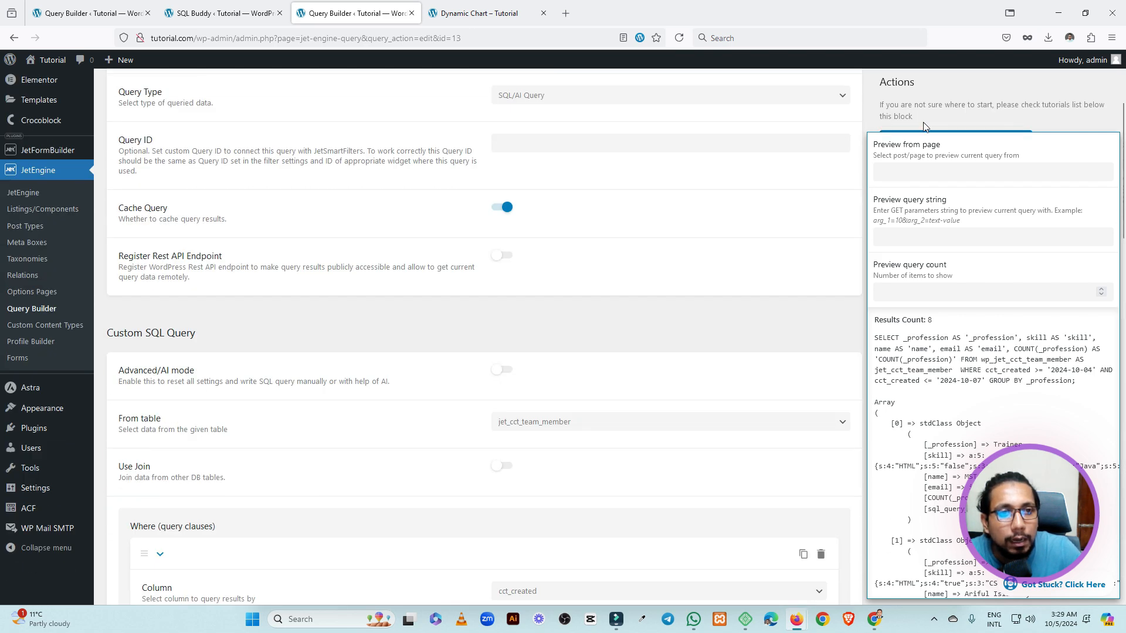
{"action": "left_click", "coordinate": [924, 134]}
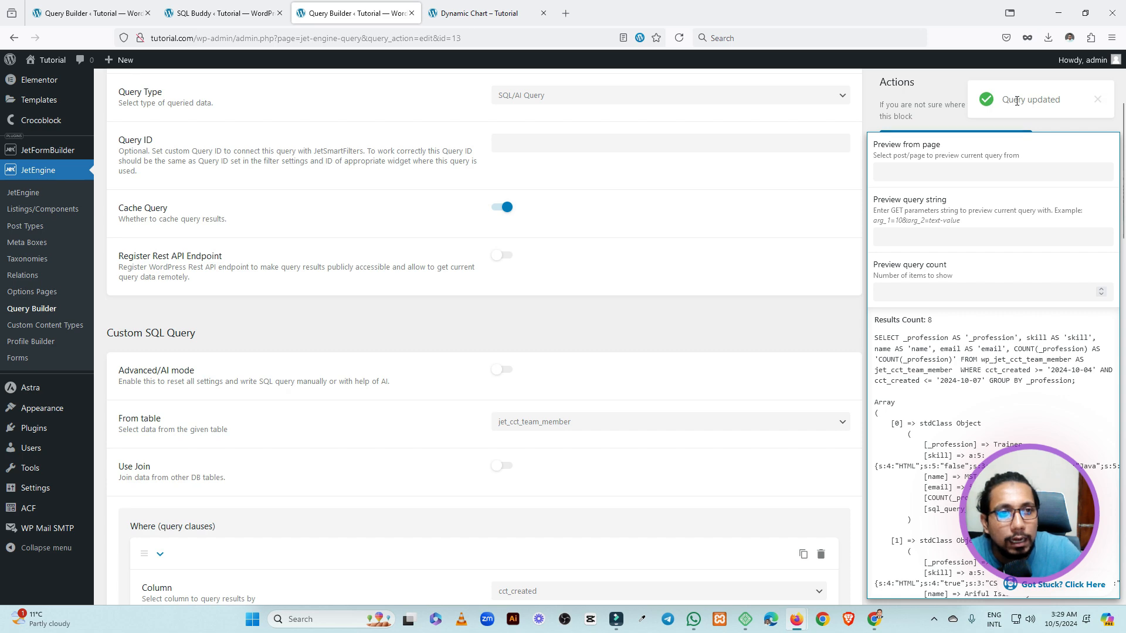
Open the JetEngine dashboard and activate the Dynamic Charts Builder external module.
{"action": "scroll", "coordinate": [416, 209], "scroll_direction": "up", "scroll_amount": 3}
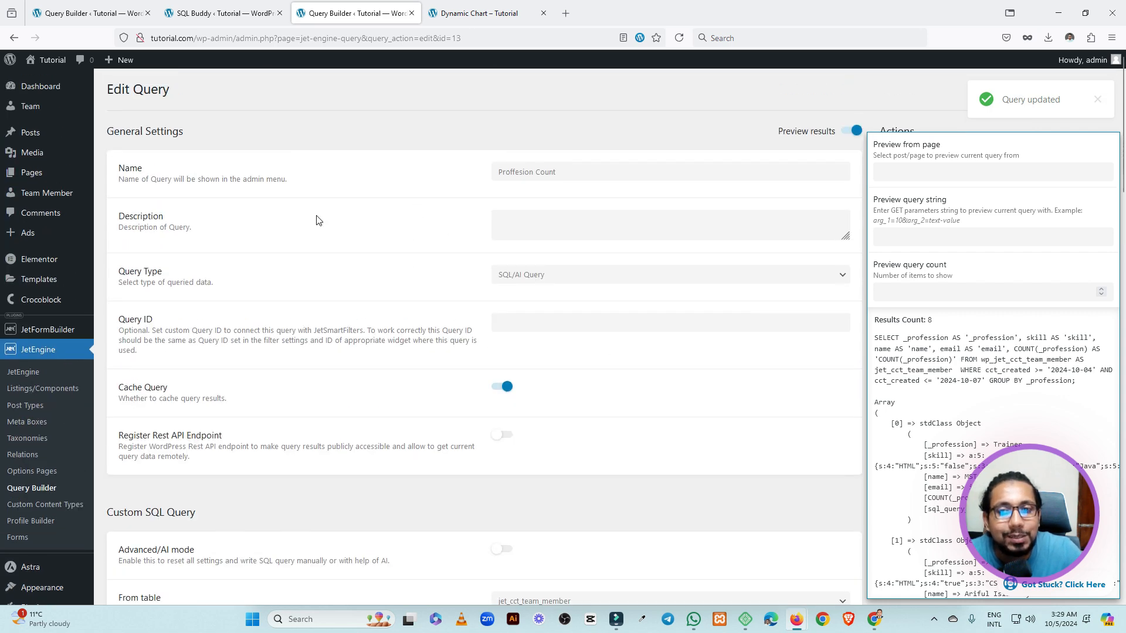
{"action": "scroll", "coordinate": [325, 219], "scroll_direction": "down", "scroll_amount": 3}
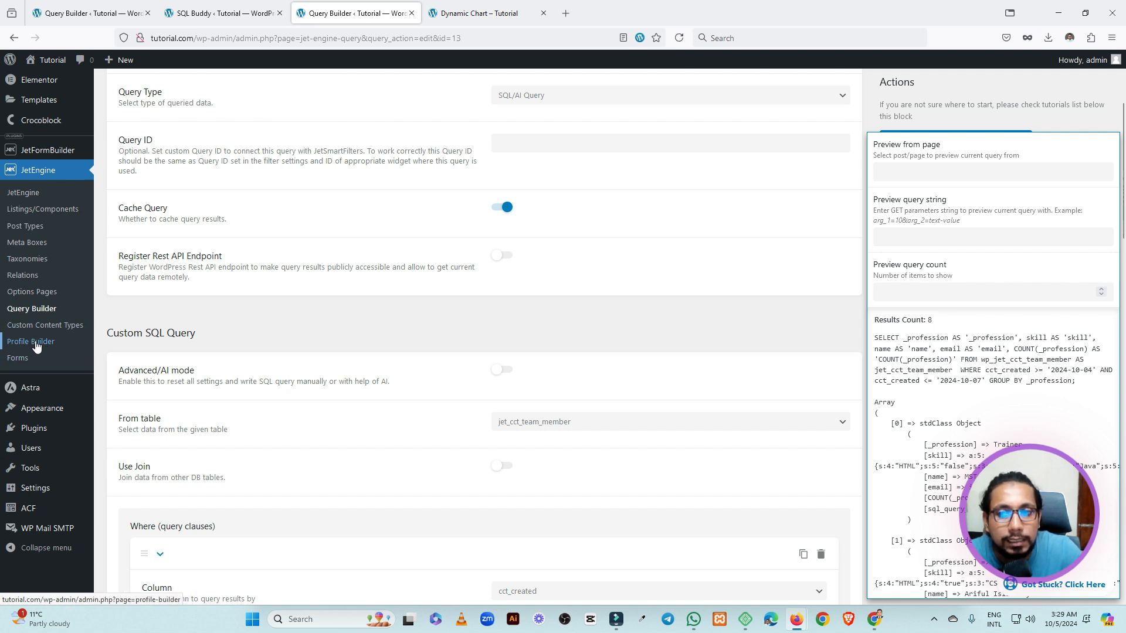
{"action": "left_click", "coordinate": [46, 198]}
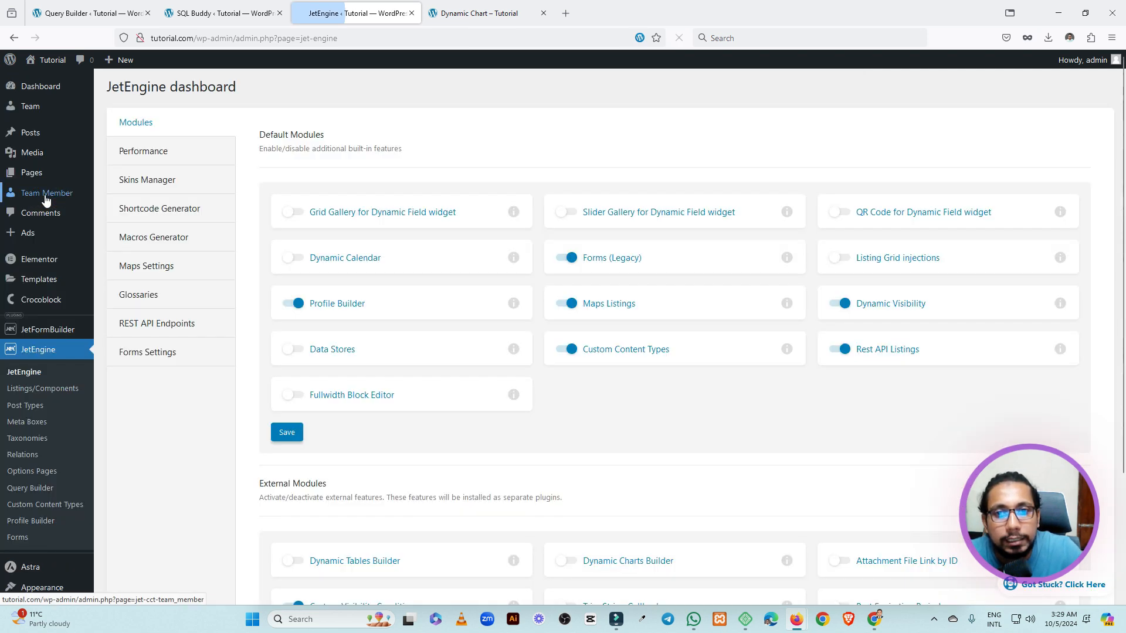
{"action": "scroll", "coordinate": [527, 234], "scroll_direction": "down", "scroll_amount": 3}
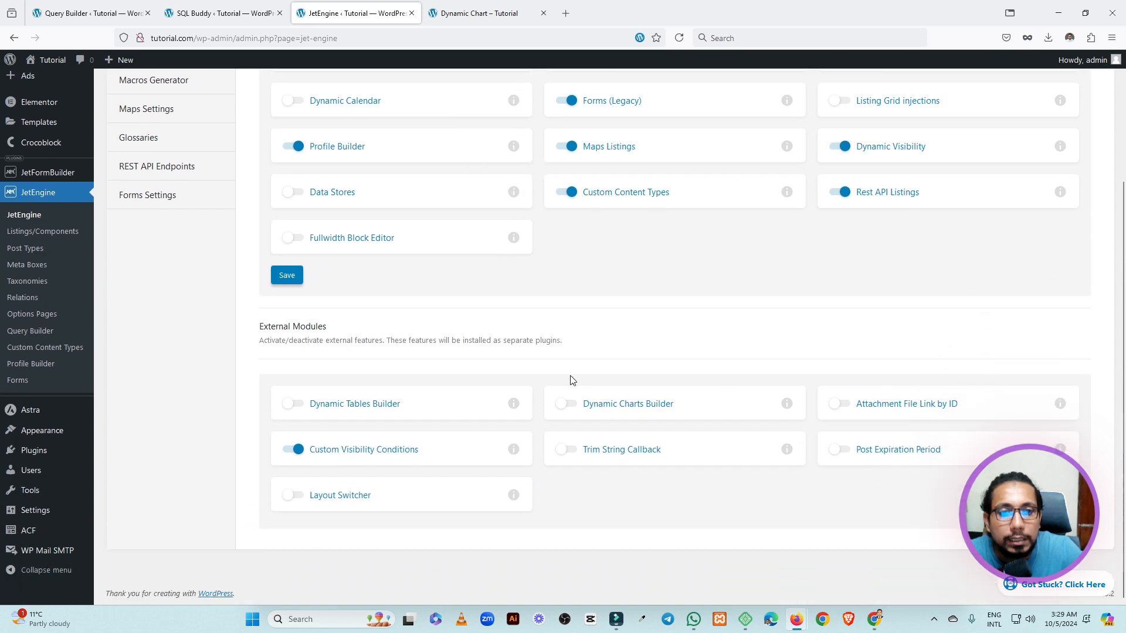
{"action": "left_click", "coordinate": [568, 404]}
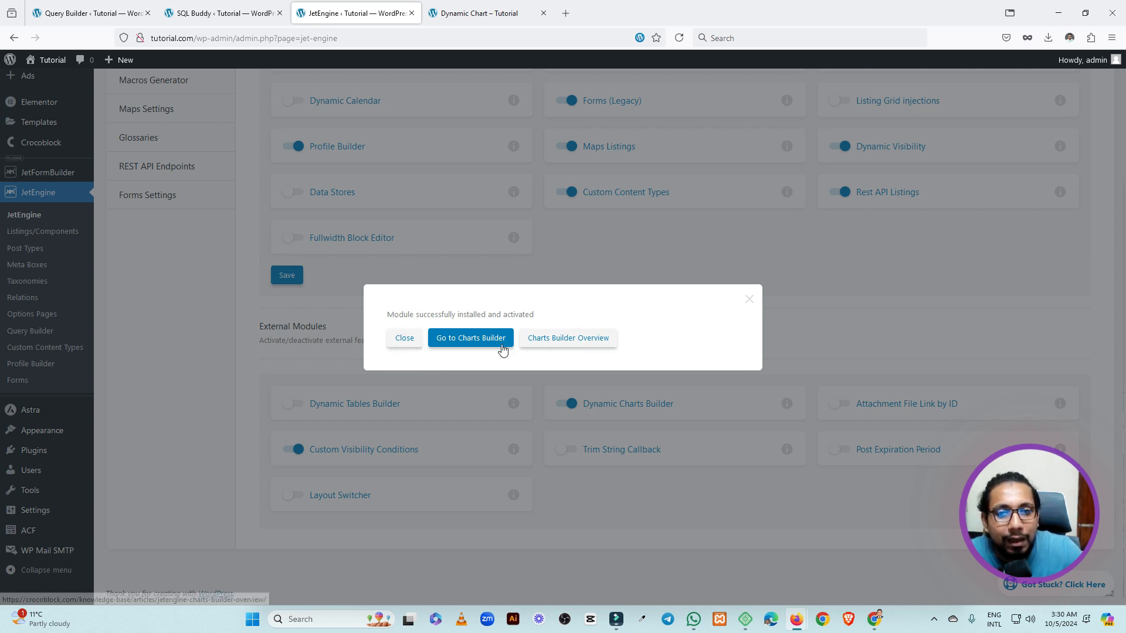
Dismiss the module activation notice and save the JetEngine module settings.
{"action": "left_click", "coordinate": [748, 297]}
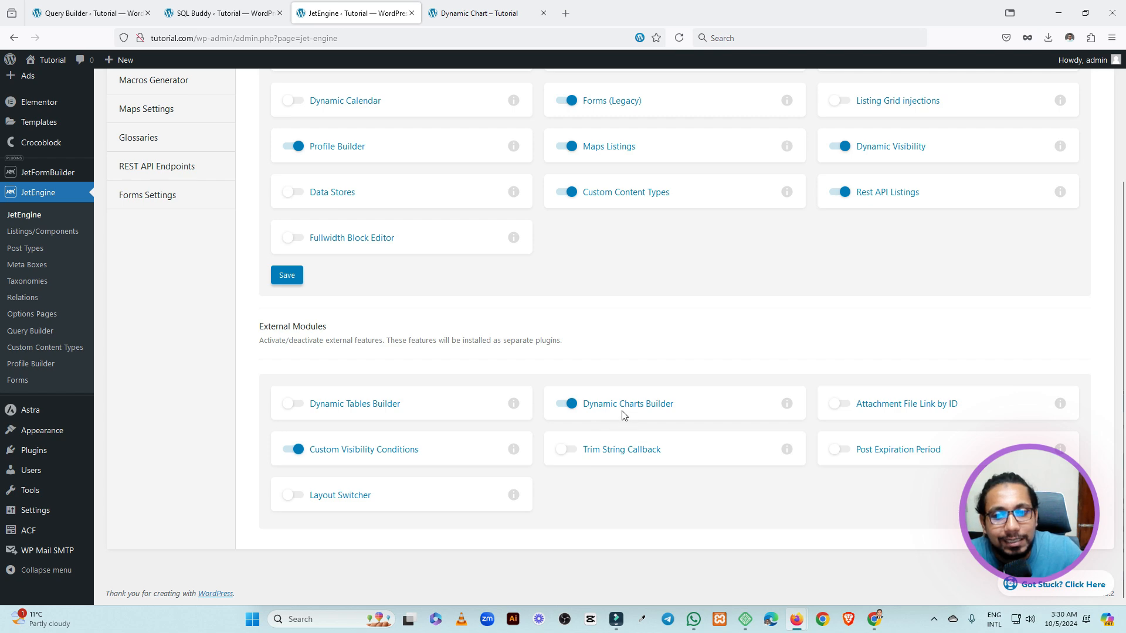
{"action": "left_click", "coordinate": [284, 266]}
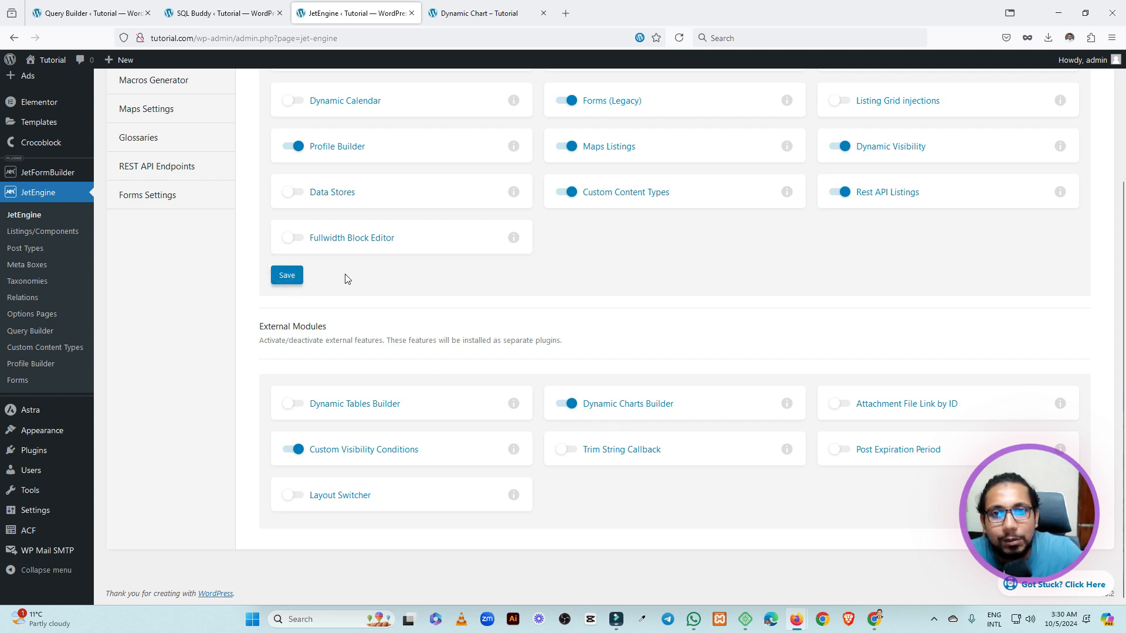
{"action": "left_click", "coordinate": [283, 274]}
{"action": "scroll", "coordinate": [356, 282], "scroll_direction": "up", "scroll_amount": 3}
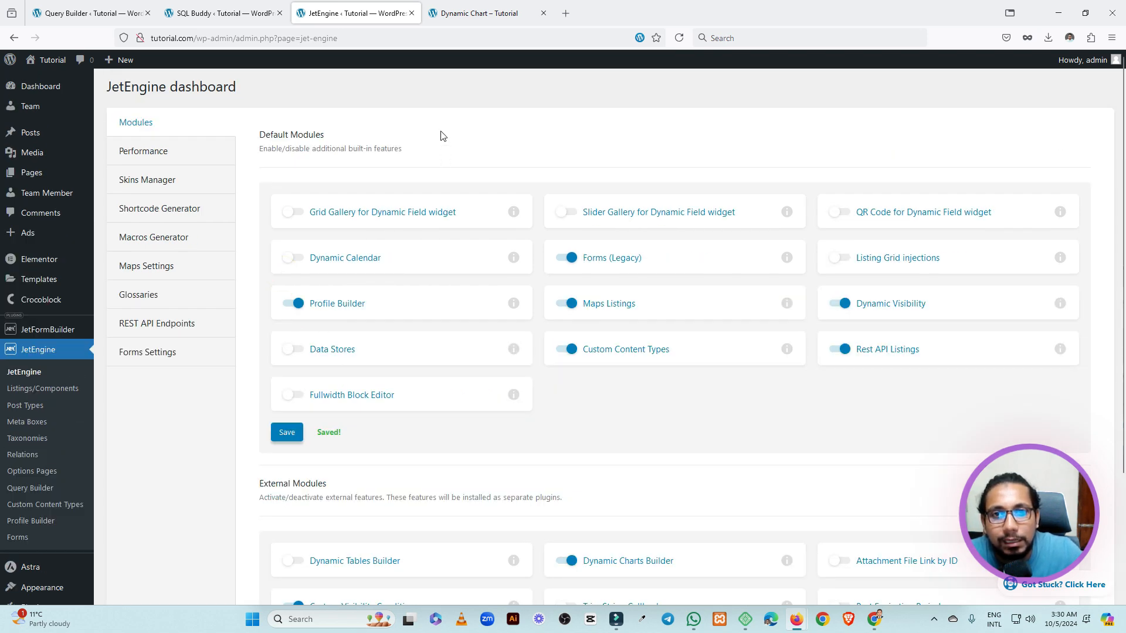
{"action": "scroll", "coordinate": [422, 146], "scroll_direction": "down", "scroll_amount": 3}
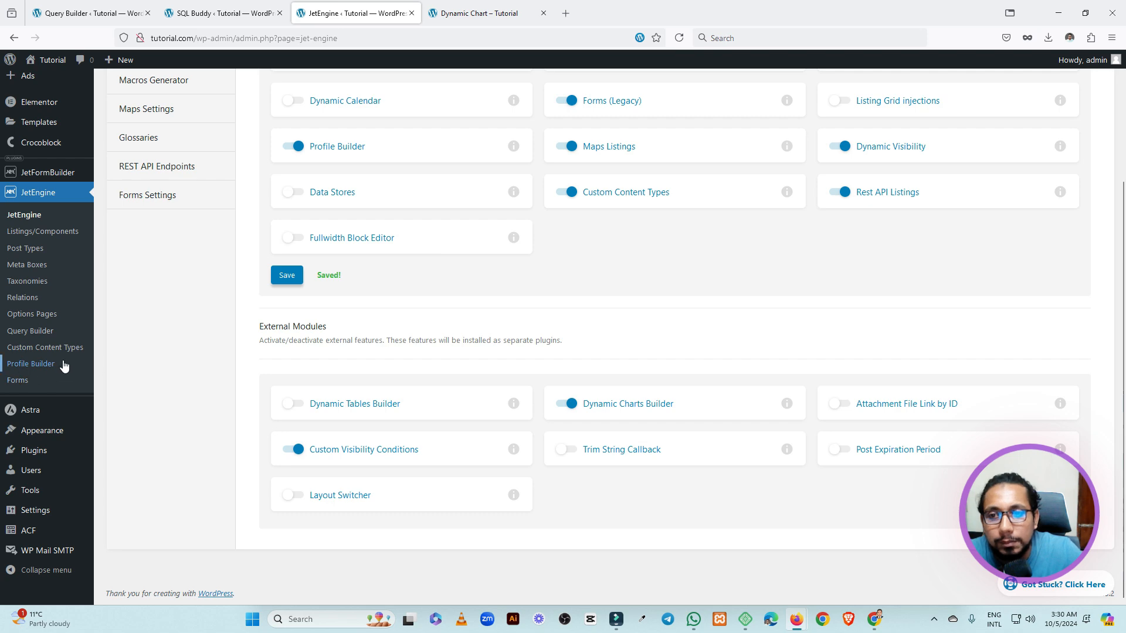
{"action": "scroll", "coordinate": [580, 255], "scroll_direction": "up", "scroll_amount": 3}
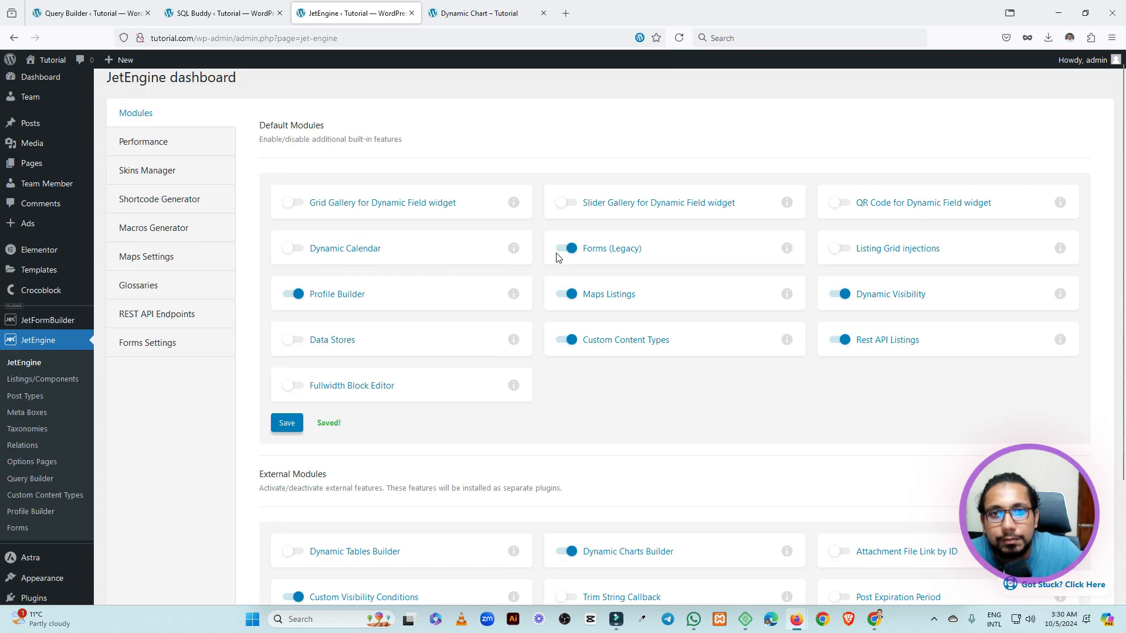
Reload the JetEngine dashboard and start a new chart in Charts Builder.
{"action": "left_click", "coordinate": [678, 38]}
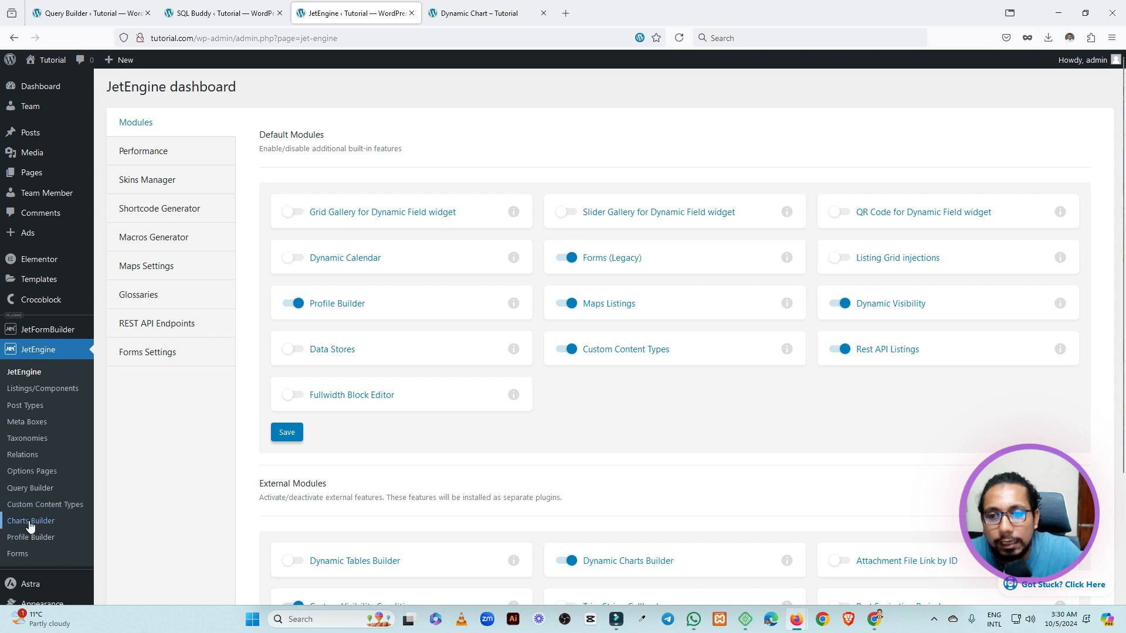
{"action": "left_click", "coordinate": [30, 523]}
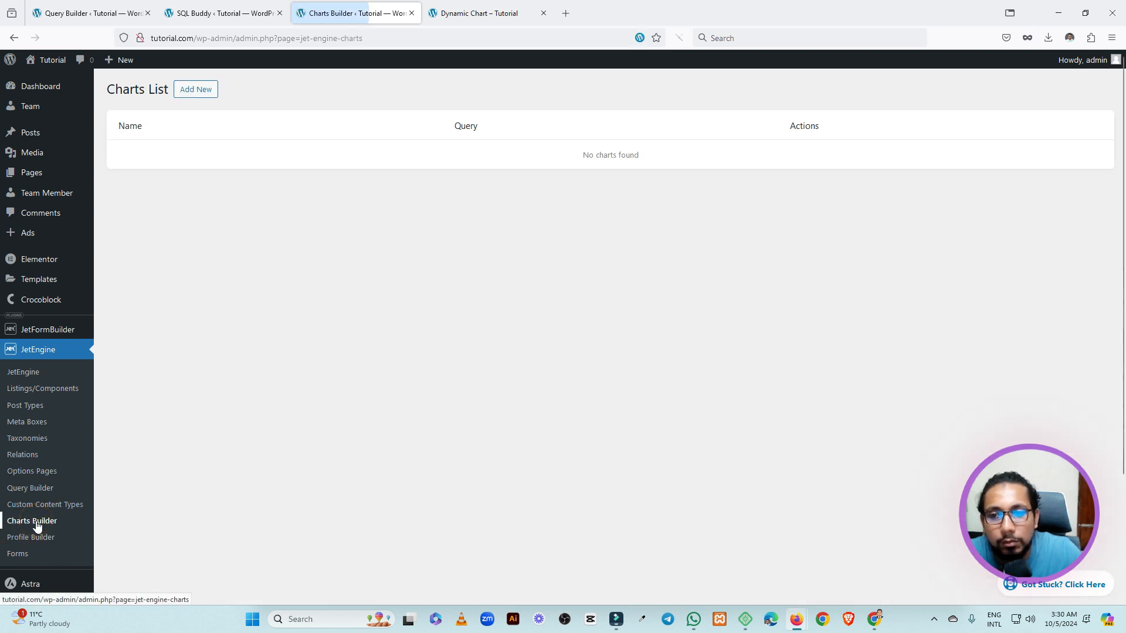
{"action": "left_click", "coordinate": [187, 95]}
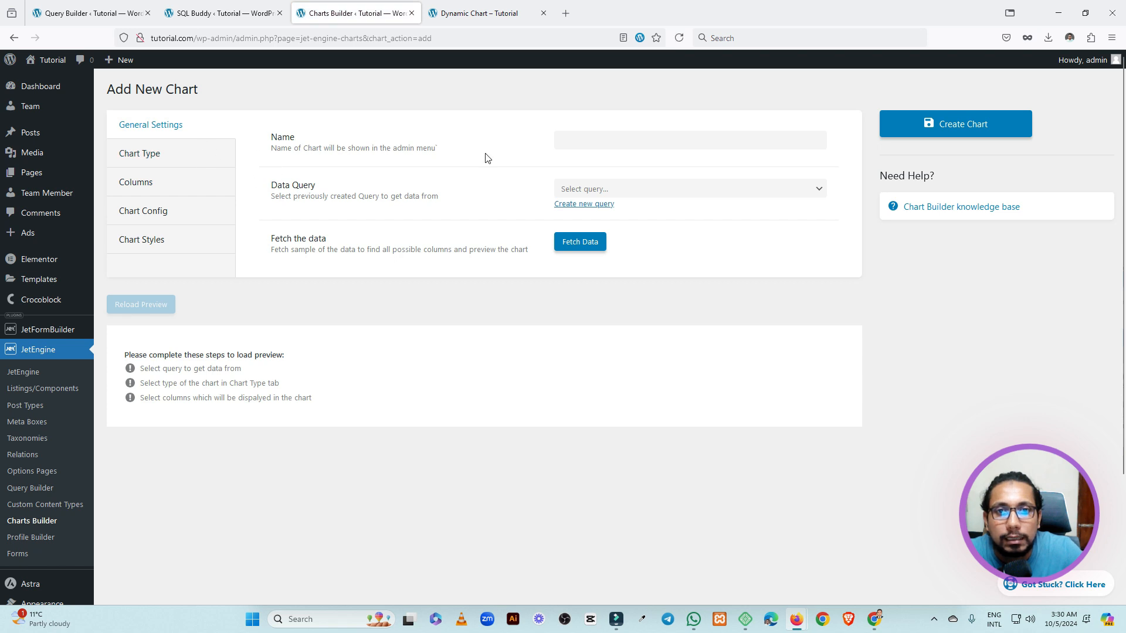
Name the chart "Profession count" and fetch its data from the Proffesion Count query.
{"action": "left_click", "coordinate": [599, 141]}
{"action": "left_click", "coordinate": [600, 141]}
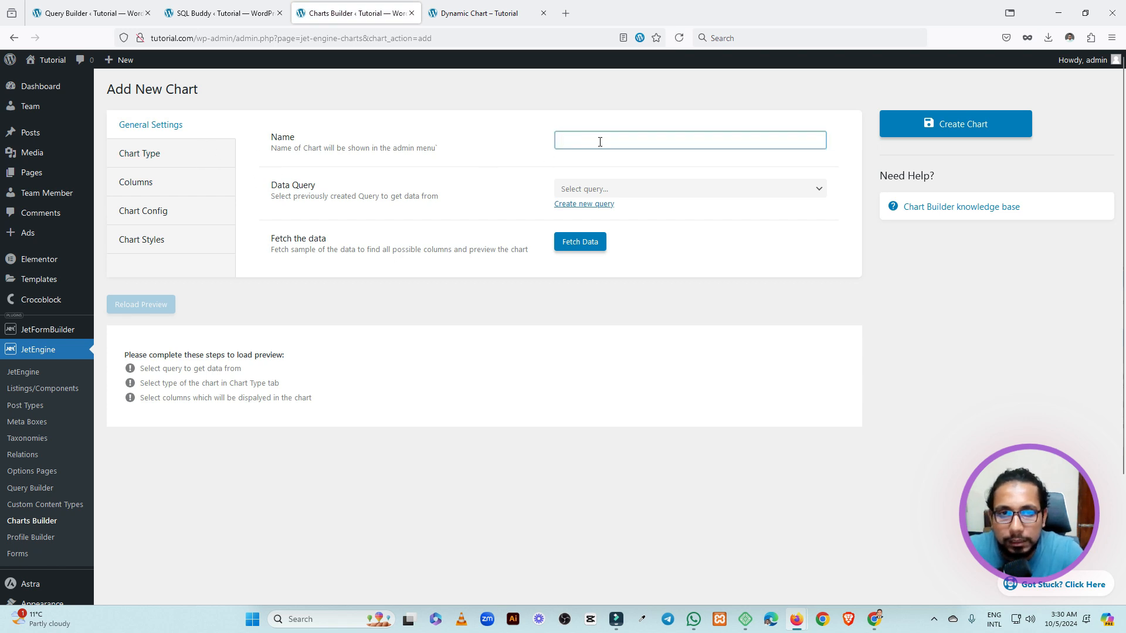
{"action": "type", "text": "Profession count"}
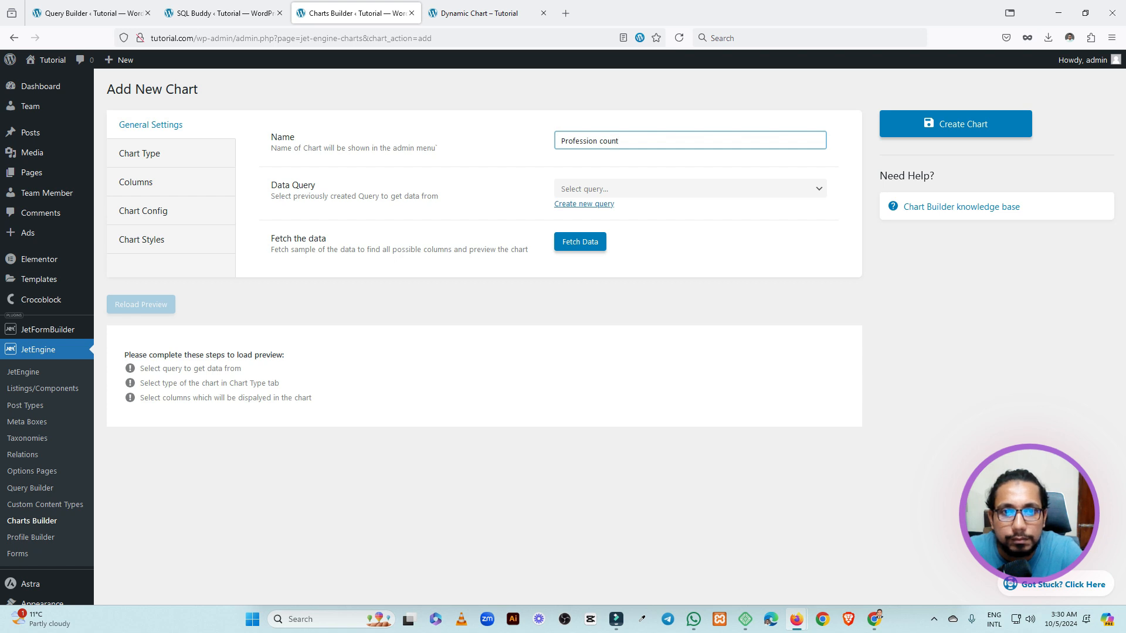
{"action": "left_click", "coordinate": [590, 192]}
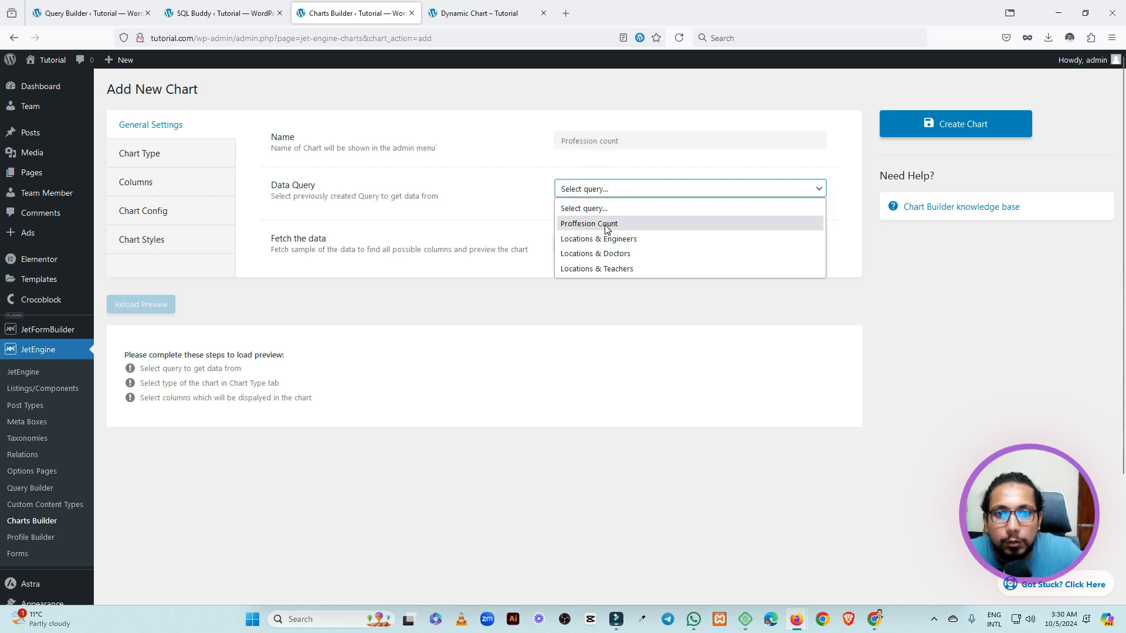
{"action": "left_click", "coordinate": [606, 225]}
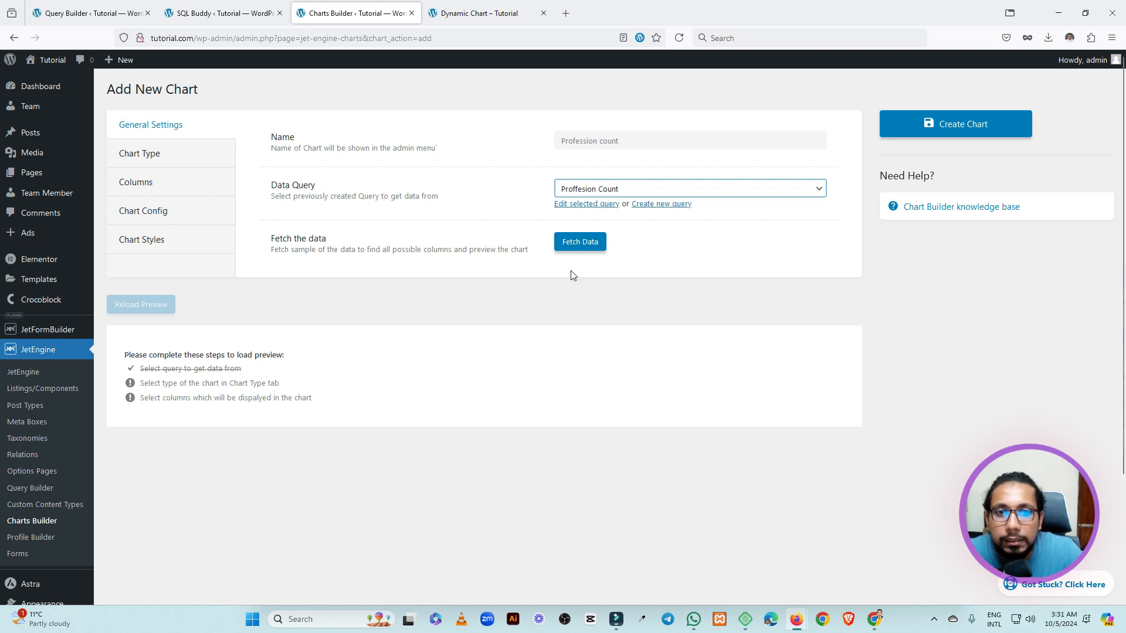
{"action": "left_click", "coordinate": [585, 243]}
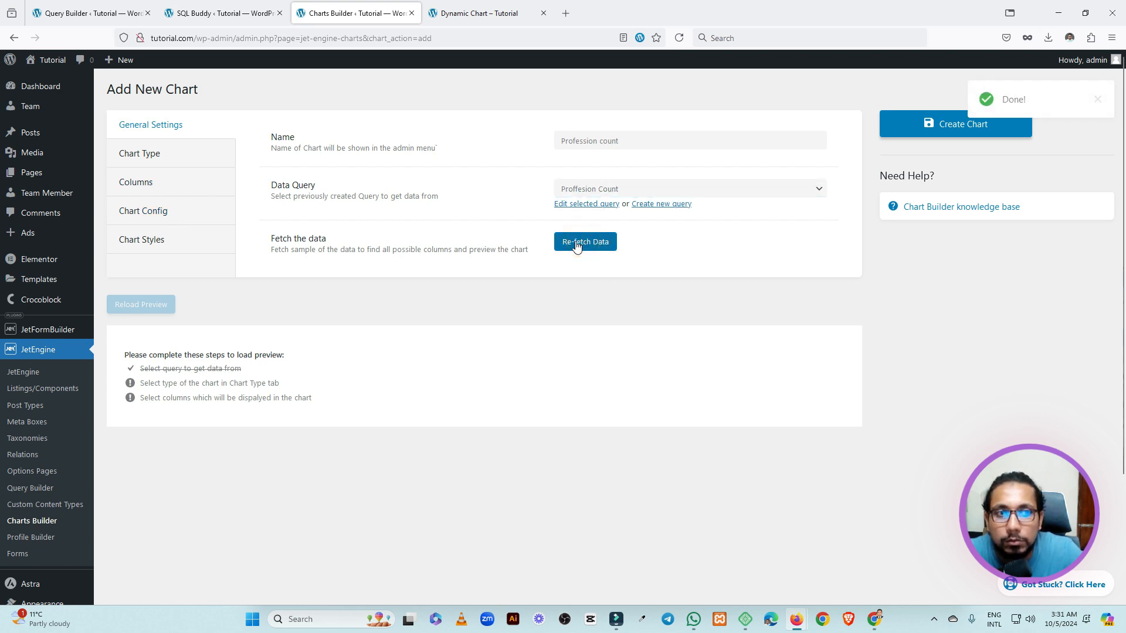
Set the chart type to Columns and open the chart's column settings.
{"action": "left_click", "coordinate": [174, 163]}
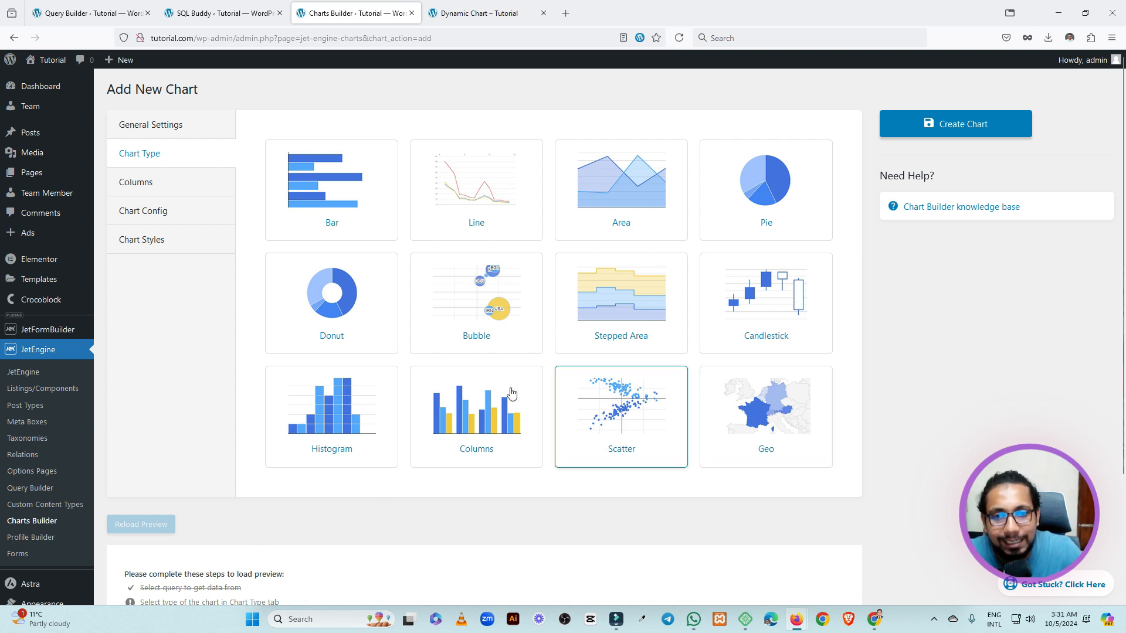
{"action": "left_click", "coordinate": [462, 409]}
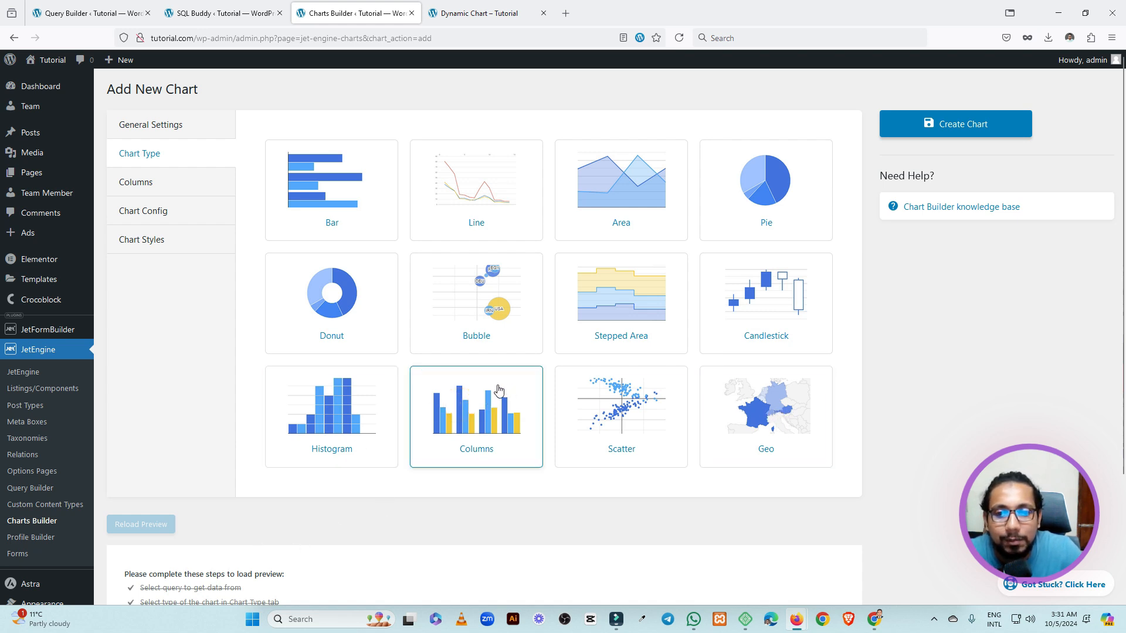
{"action": "left_click", "coordinate": [172, 189]}
{"action": "left_click", "coordinate": [173, 192]}
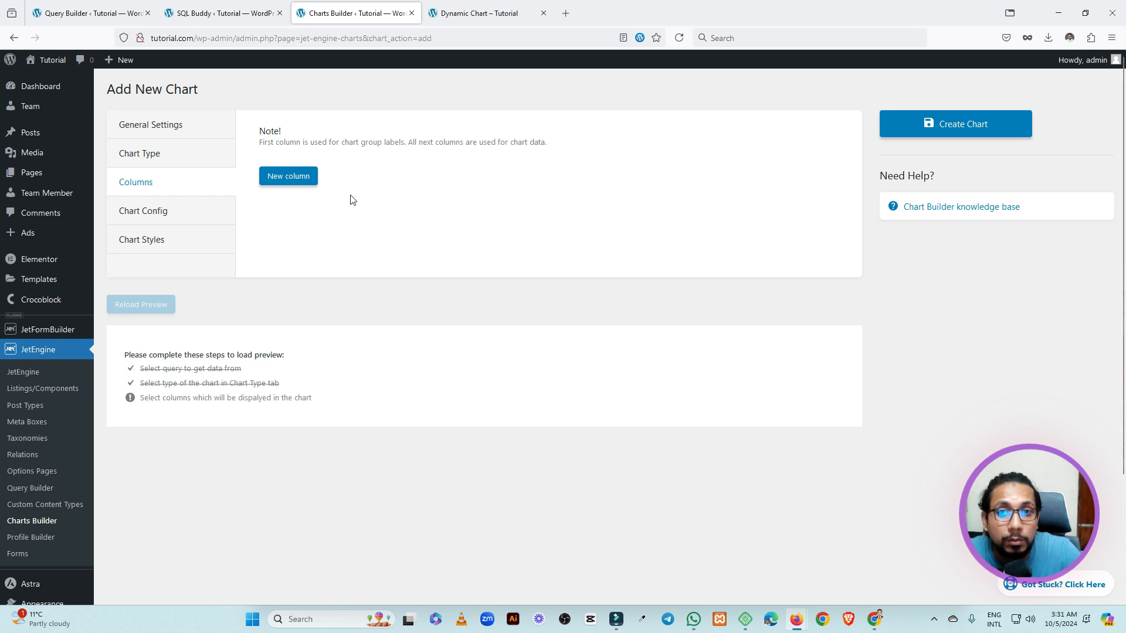
Add a chart column named "Profession name" with Fetched Column as its data source.
{"action": "left_click", "coordinate": [301, 178]}
{"action": "left_click", "coordinate": [590, 204]}
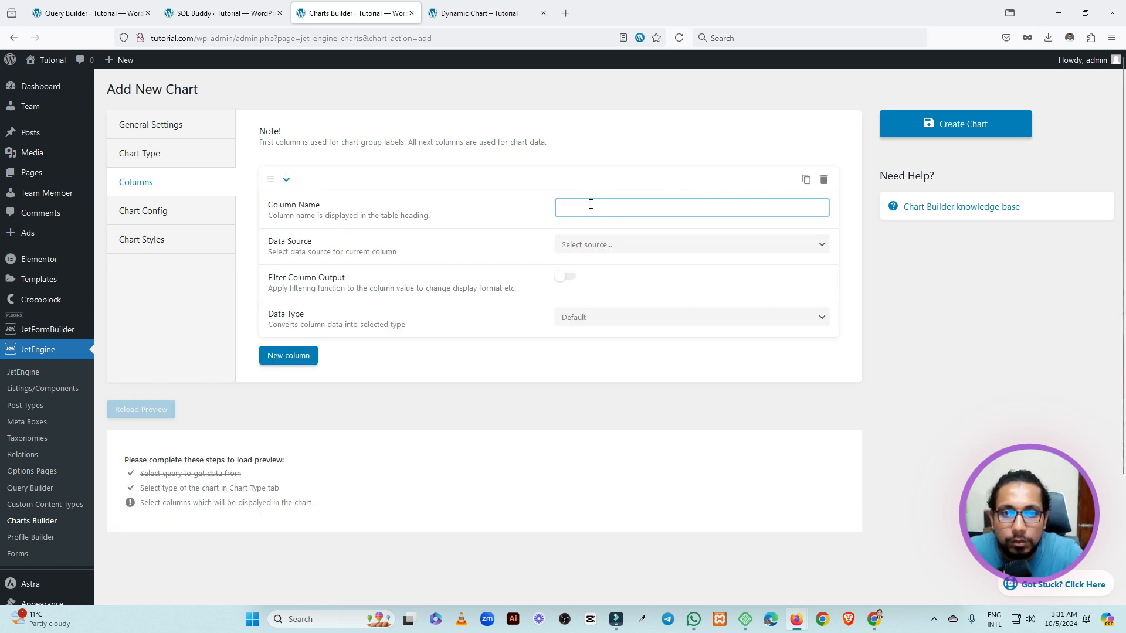
{"action": "type", "text": "PRo"}
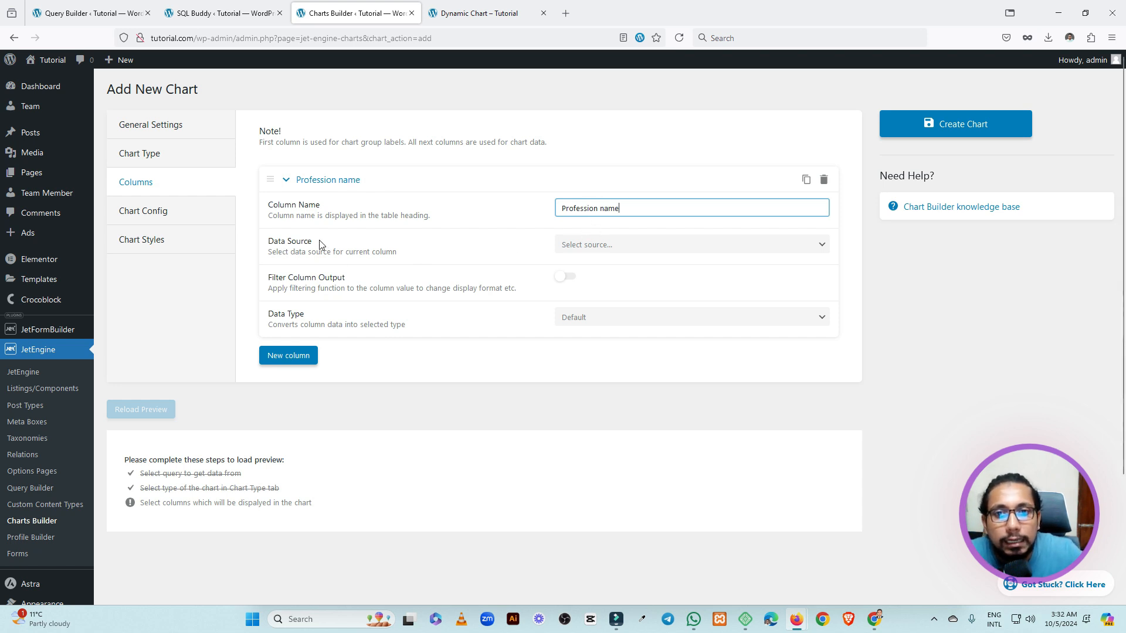
{"action": "left_click", "coordinate": [608, 244]}
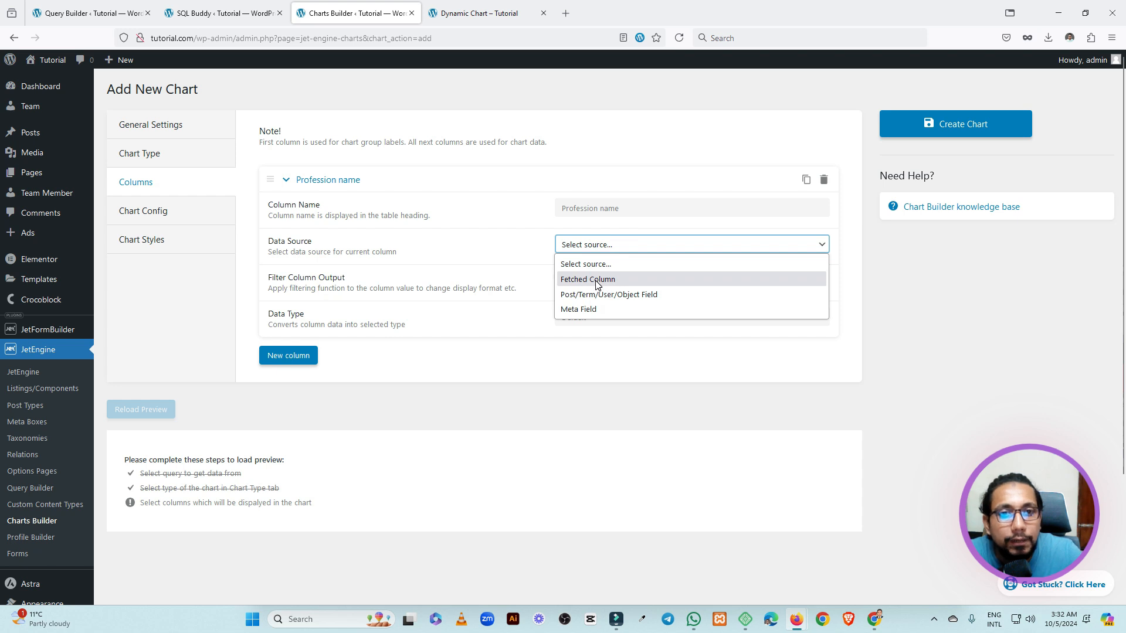
{"action": "left_click", "coordinate": [159, 124]}
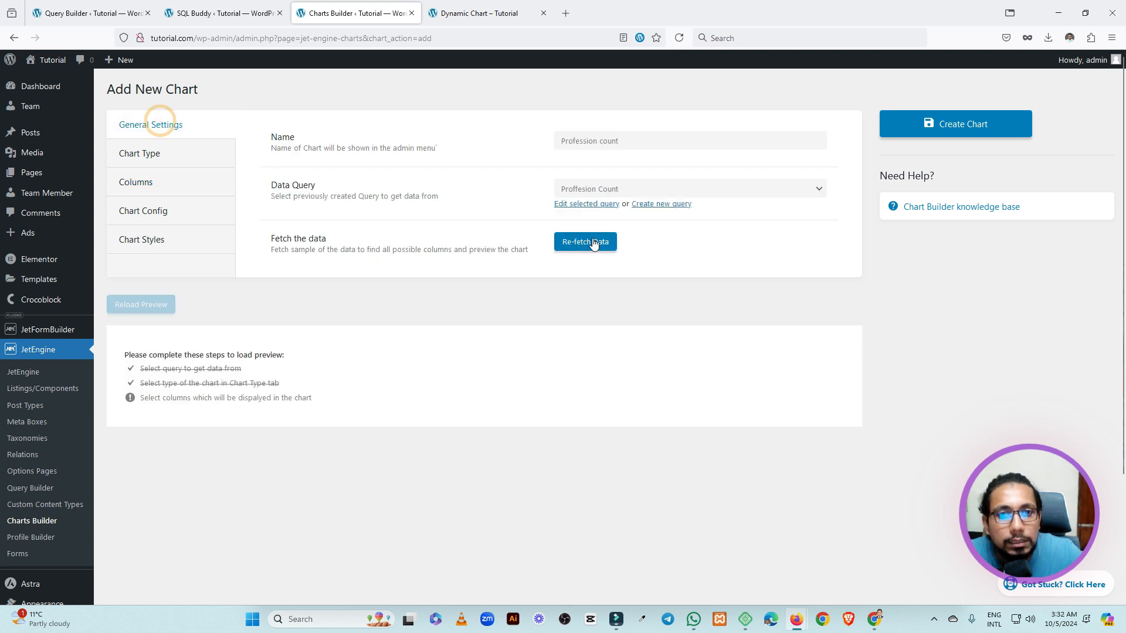
{"action": "left_click", "coordinate": [150, 182]}
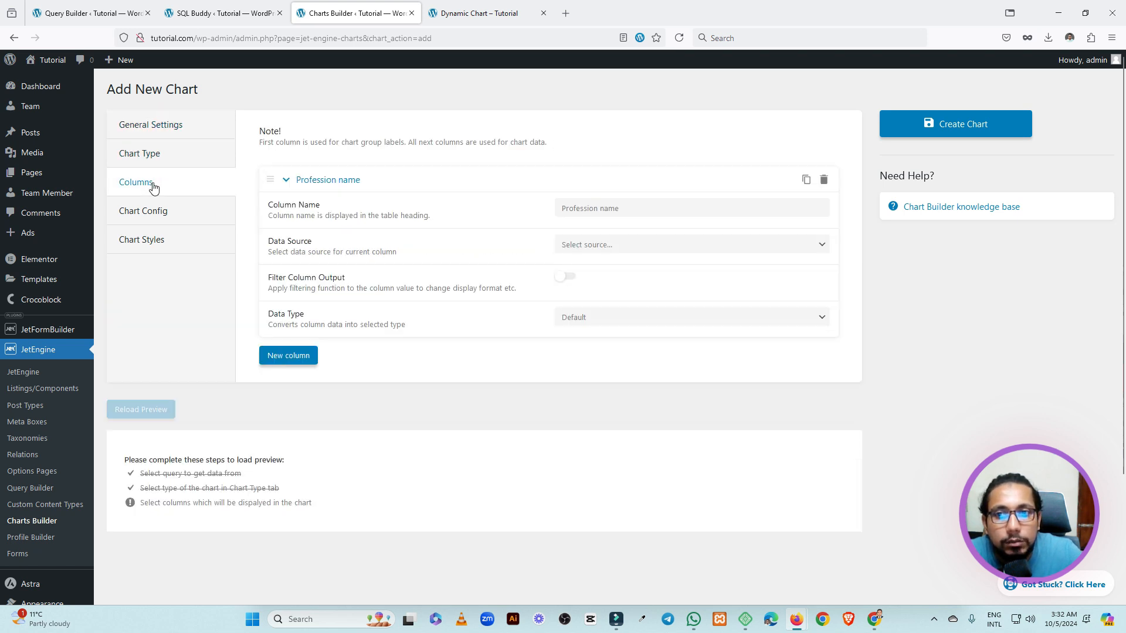
{"action": "left_click", "coordinate": [601, 245]}
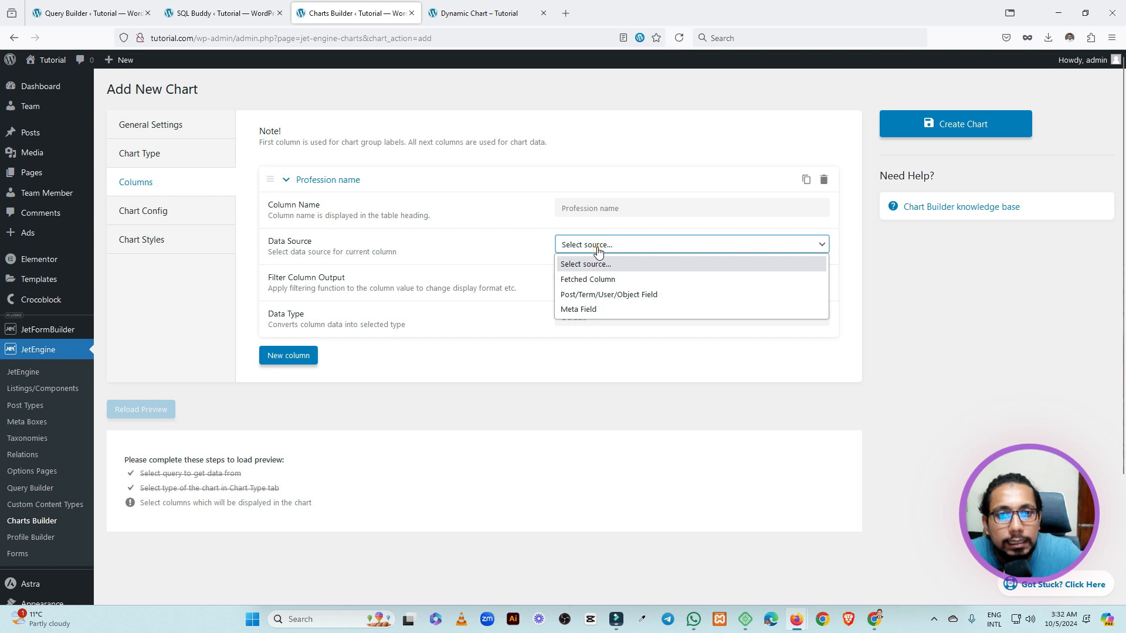
{"action": "left_click", "coordinate": [604, 277]}
{"action": "left_click", "coordinate": [605, 282]}
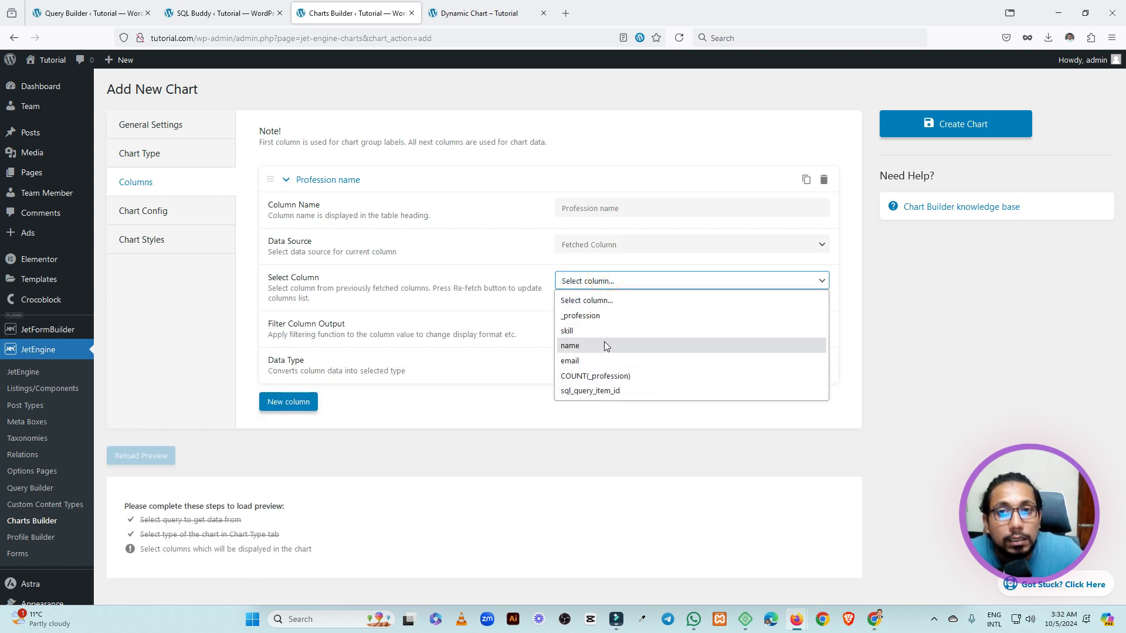
Reload the Proffesion Count query in Query Builder and check its included and calculated columns.
{"action": "left_click", "coordinate": [214, 15]}
{"action": "left_click", "coordinate": [99, 7]}
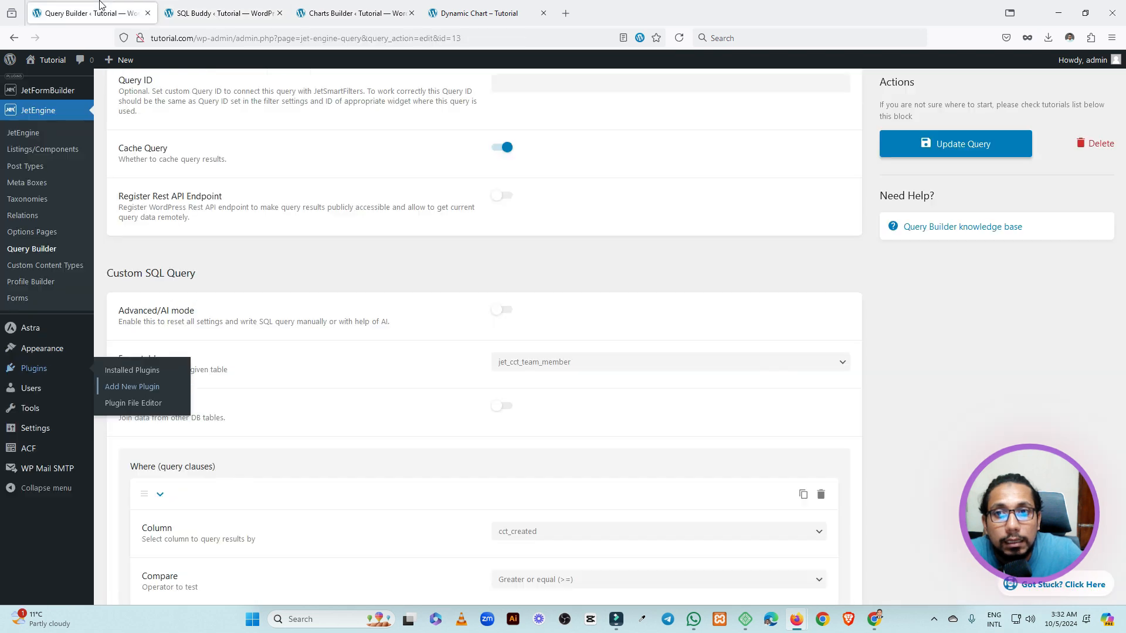
{"action": "left_click", "coordinate": [389, 251]}
{"action": "scroll", "coordinate": [456, 313], "scroll_direction": "down", "scroll_amount": 5}
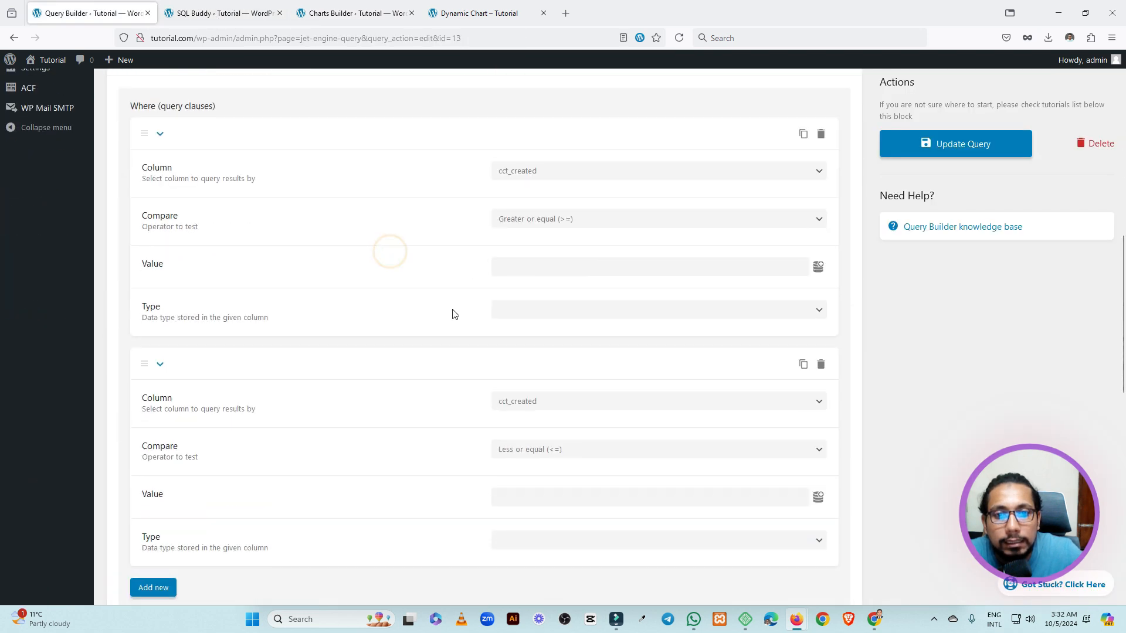
{"action": "scroll", "coordinate": [452, 313], "scroll_direction": "down", "scroll_amount": 9}
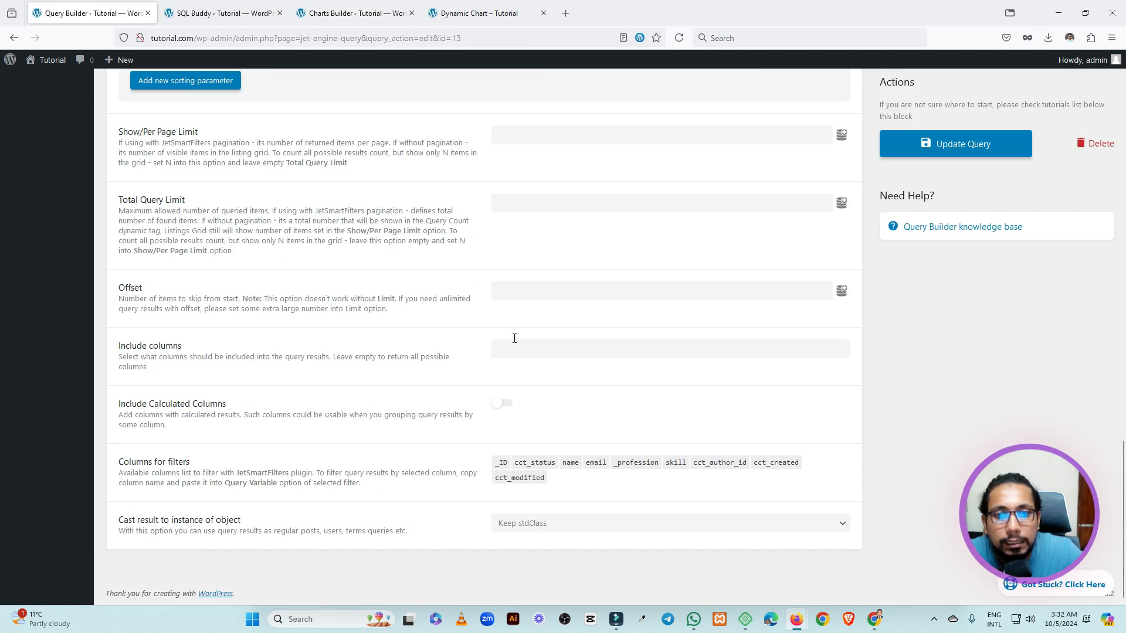
{"action": "scroll", "coordinate": [514, 338], "scroll_direction": "up", "scroll_amount": 15}
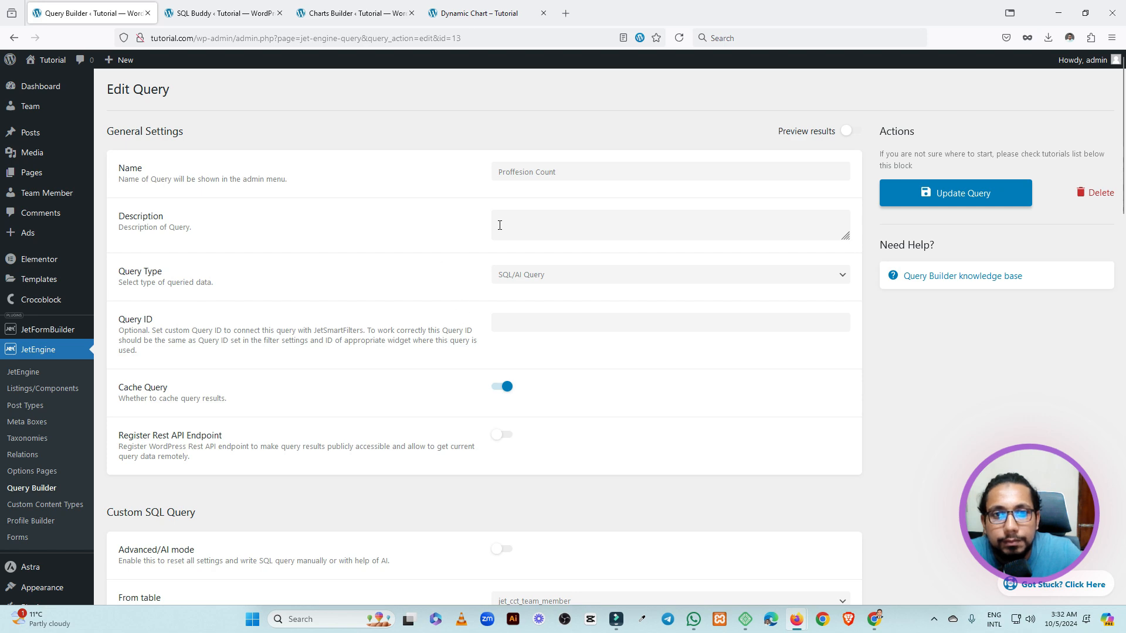
{"action": "left_click", "coordinate": [680, 36]}
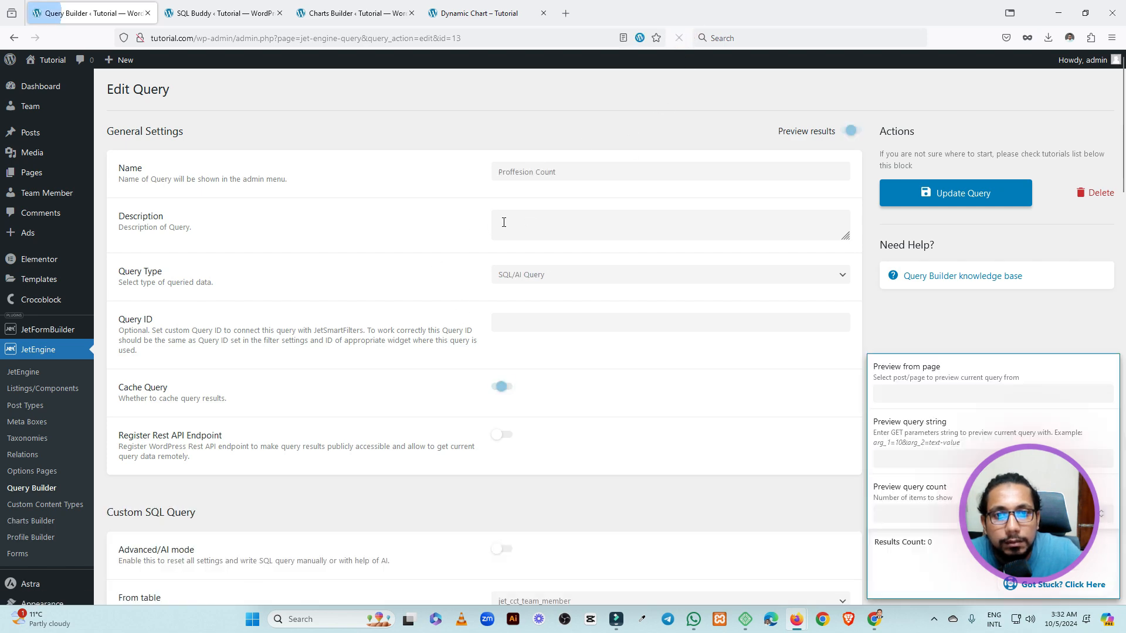
{"action": "scroll", "coordinate": [444, 227], "scroll_direction": "down", "scroll_amount": 13}
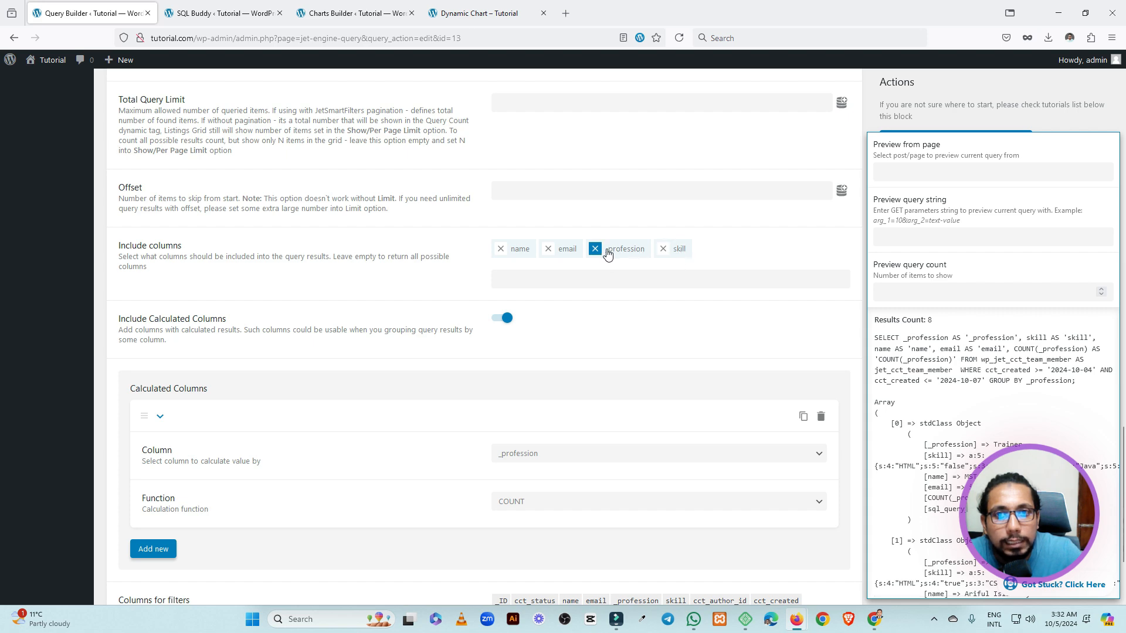
{"action": "left_click", "coordinate": [222, 13]}
Return to the new chart and assign the fetched _profession column to the Profession name column.
{"action": "left_click", "coordinate": [355, 13]}
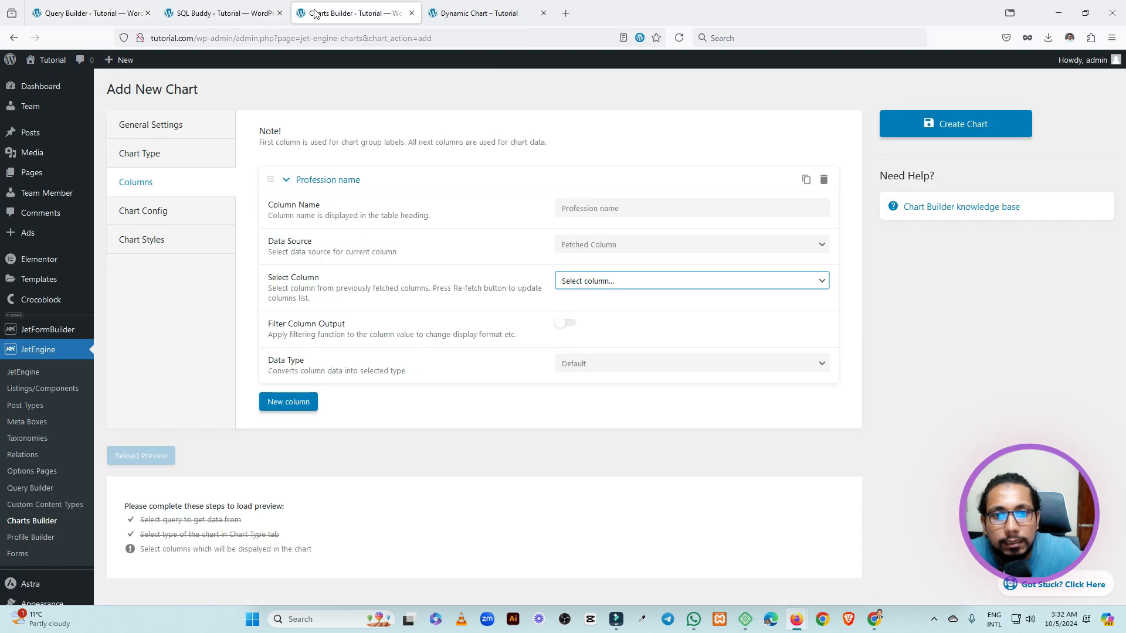
{"action": "left_click", "coordinate": [574, 280]}
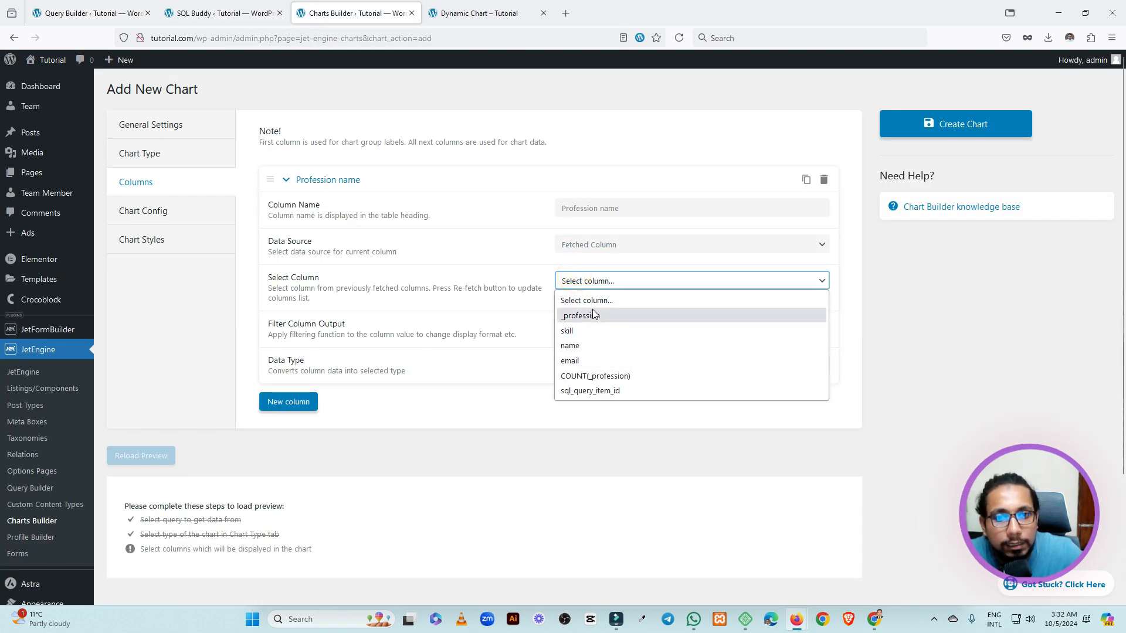
{"action": "left_click", "coordinate": [593, 318]}
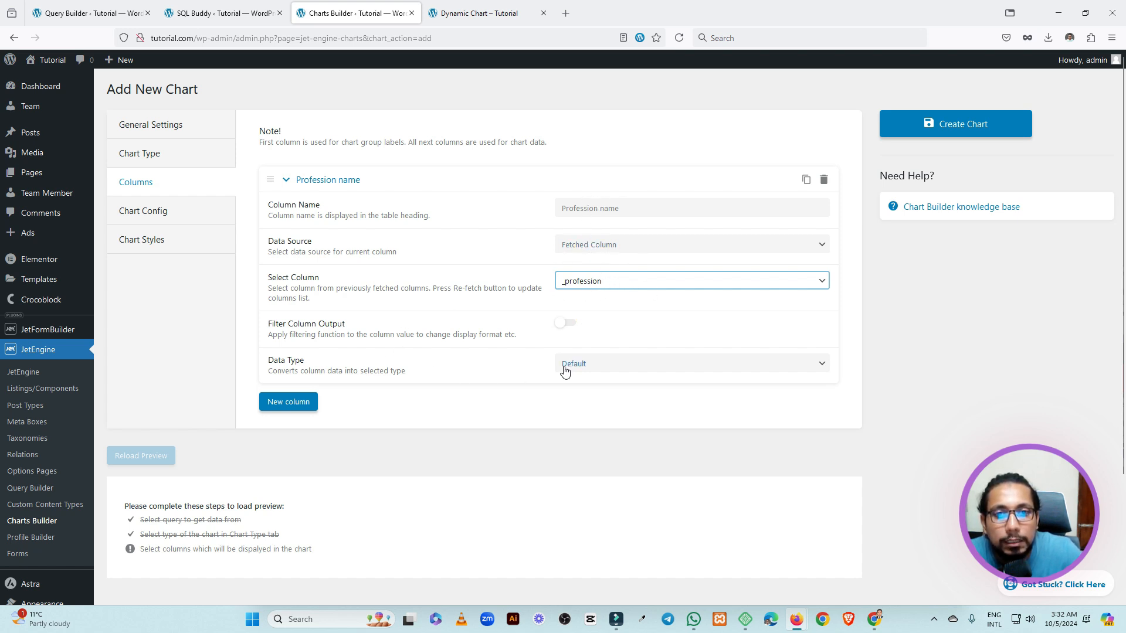
Add a second chart column named "Profession Result" below the Profession name column.
{"action": "left_click", "coordinate": [299, 407]}
{"action": "scroll", "coordinate": [568, 354], "scroll_direction": "down", "scroll_amount": 2}
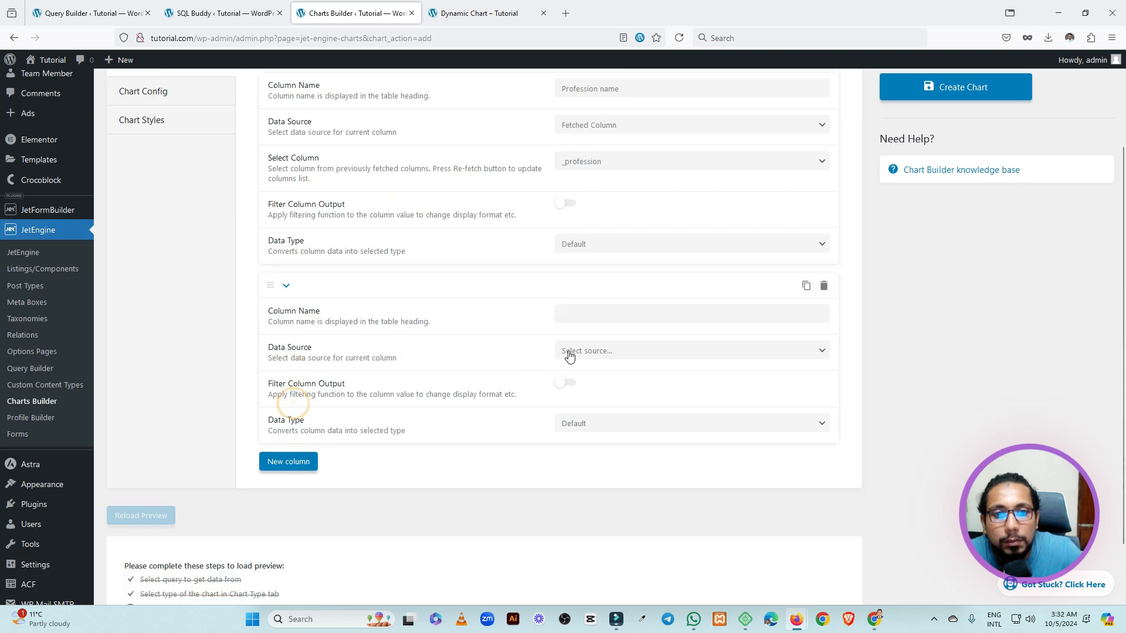
{"action": "left_click", "coordinate": [585, 311]}
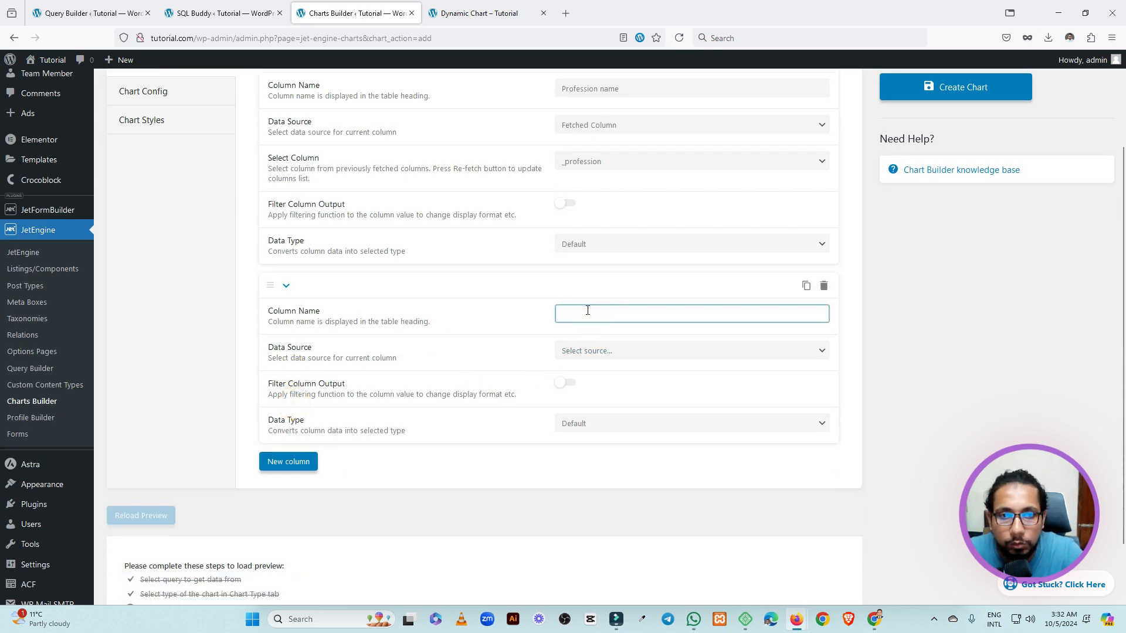
{"action": "type", "text": "Prof"}
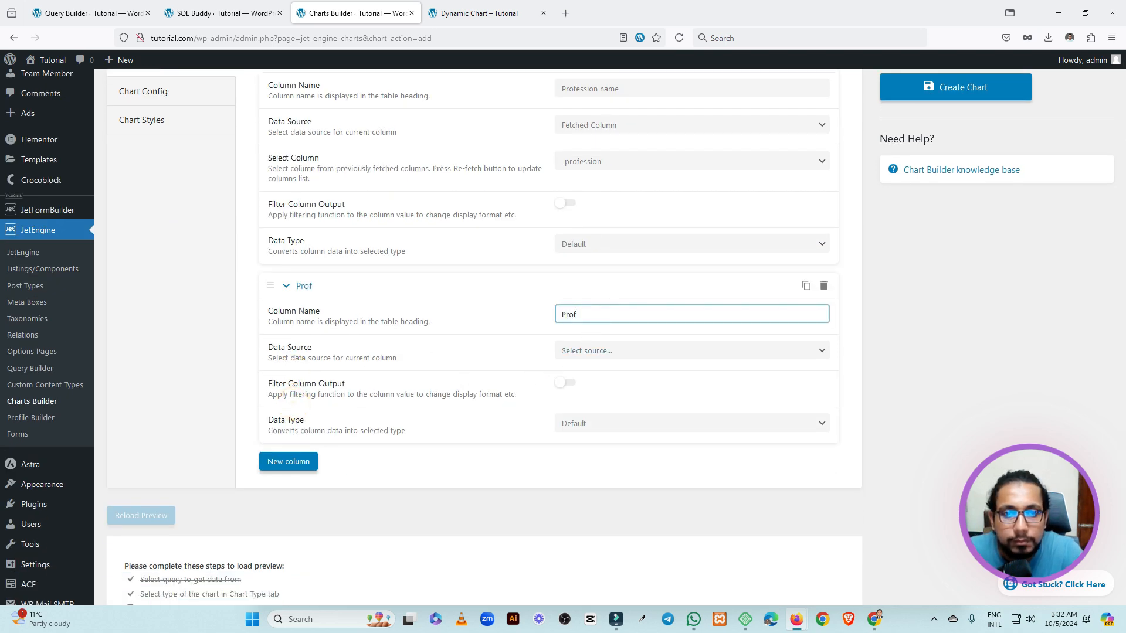
{"action": "key", "text": "BackSpace"}
{"action": "key", "text": "BackSpace"}
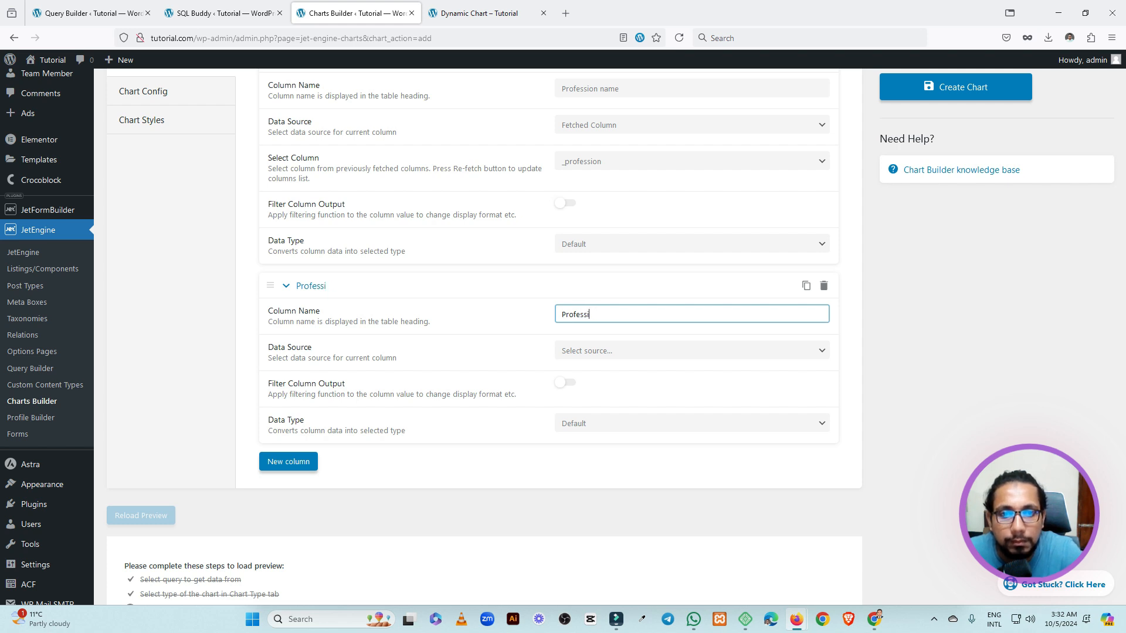
{"action": "type", "text": "ssion "}
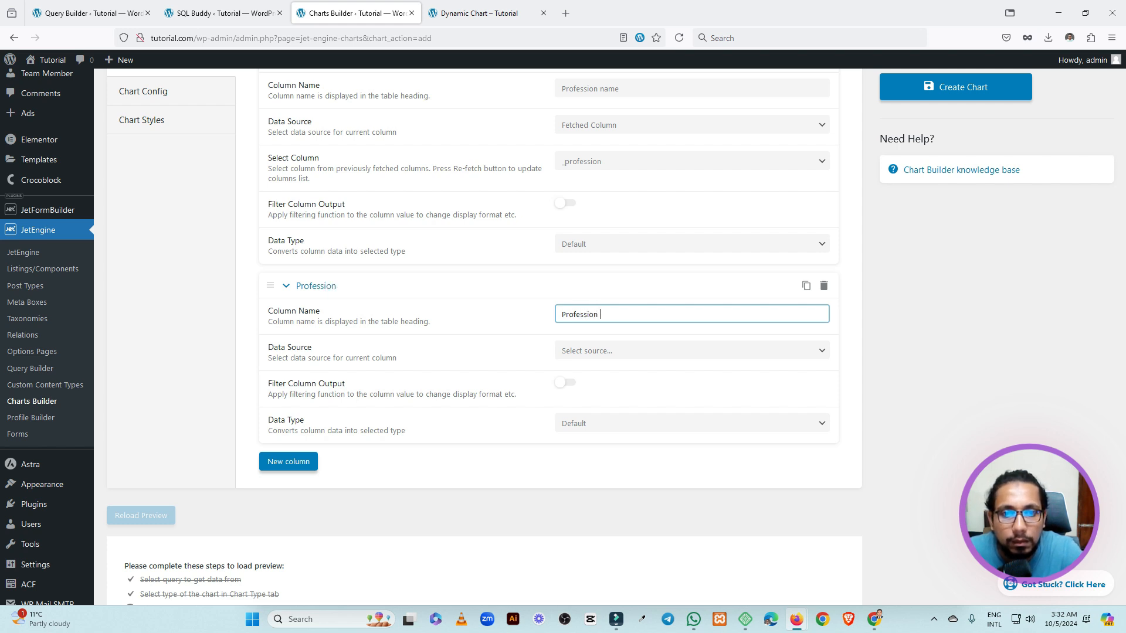
{"action": "type", "text": "Rw"}
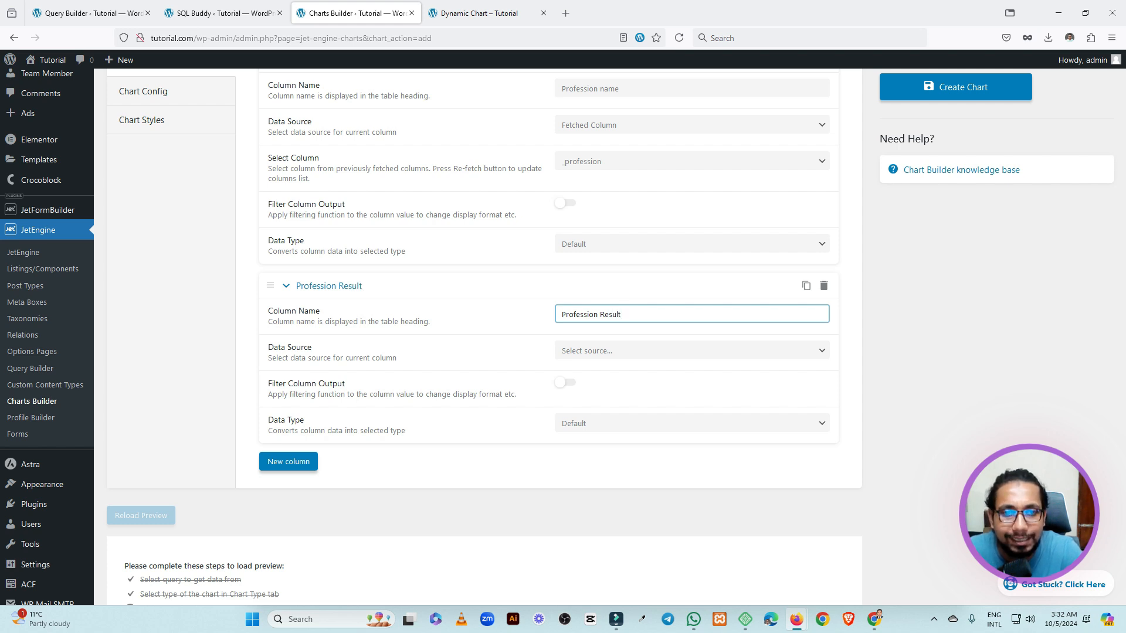
Set the Profession Result column's data source to Fetched Column and assign the COUNT(_profession) column to it.
{"action": "scroll", "coordinate": [561, 336], "scroll_direction": "down", "scroll_amount": 1}
{"action": "left_click", "coordinate": [598, 292]}
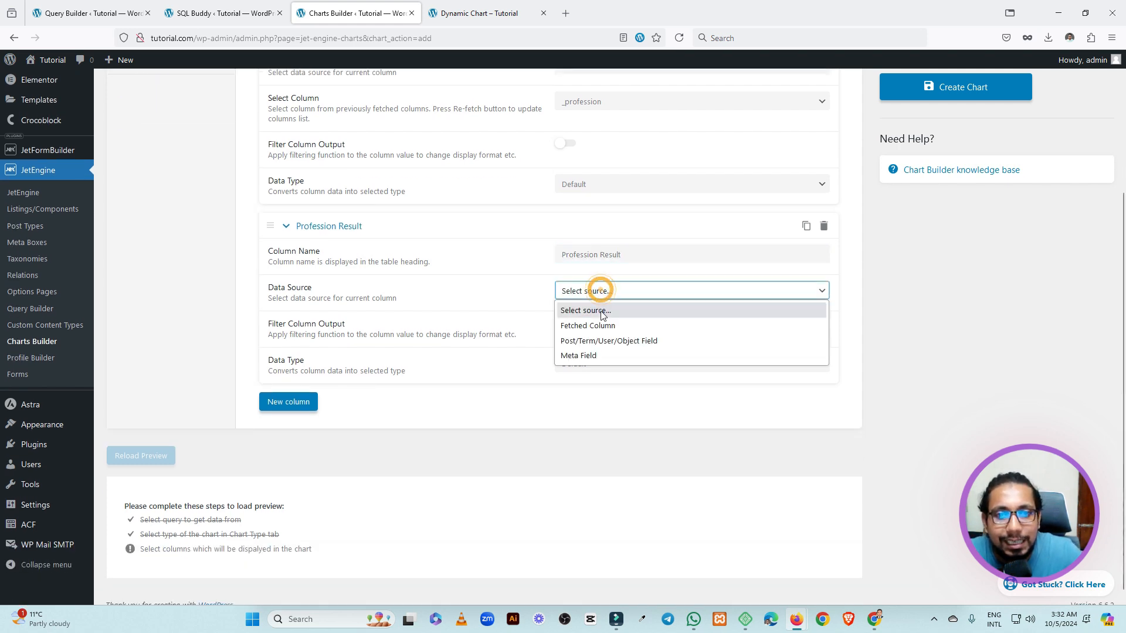
{"action": "left_click", "coordinate": [607, 325]}
{"action": "left_click", "coordinate": [607, 327]}
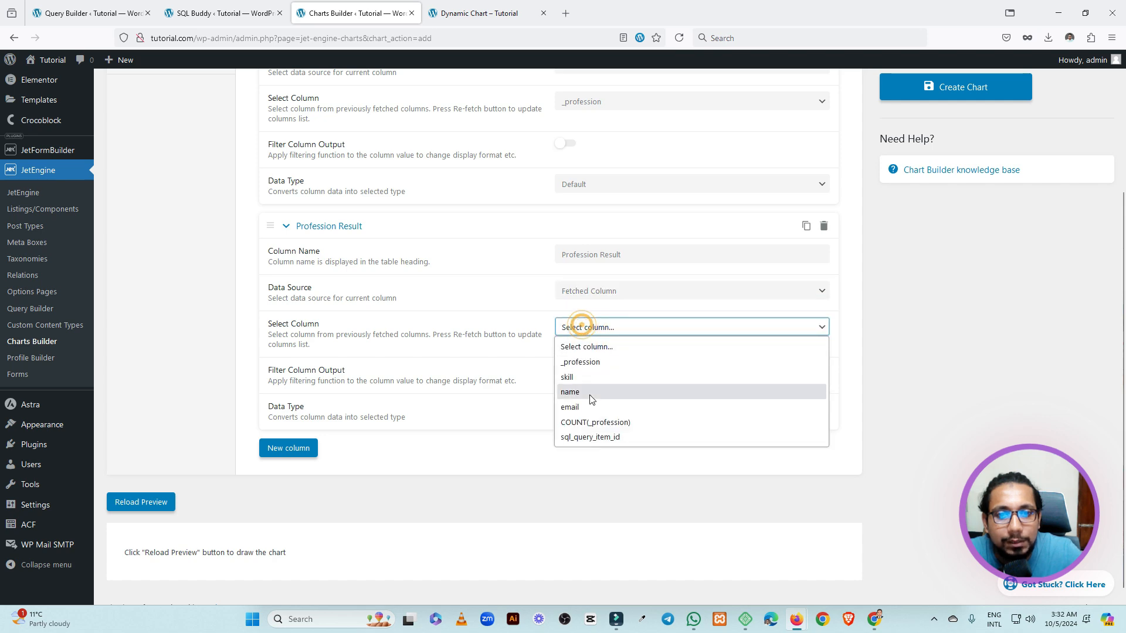
{"action": "left_click", "coordinate": [598, 423]}
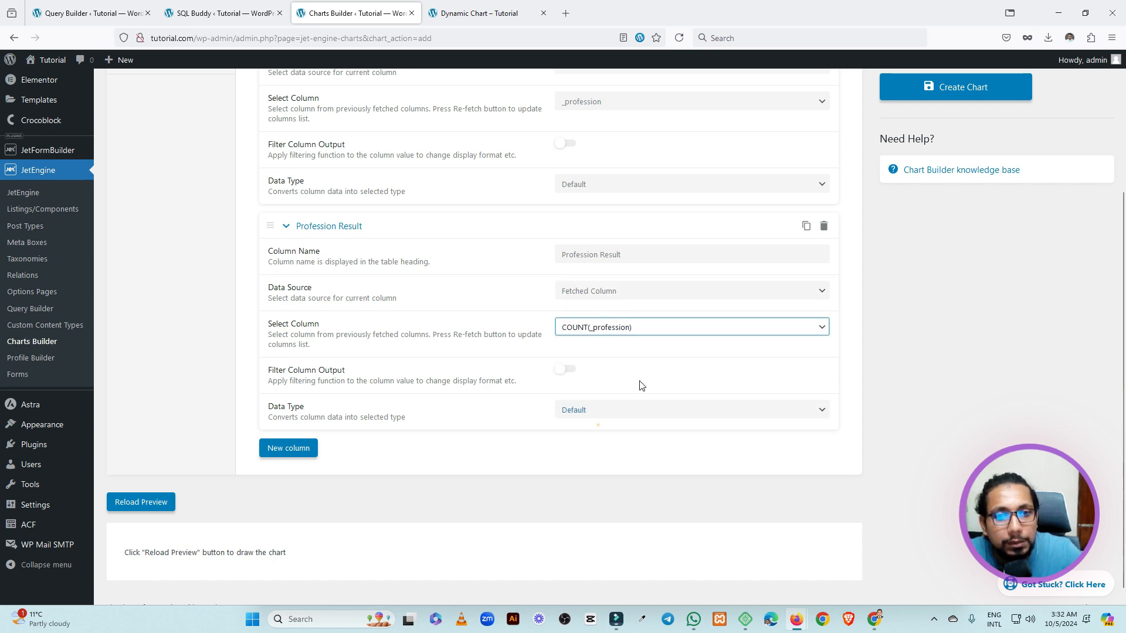
Check the calculated _profession COUNT column in the Query Builder query and return to the new chart.
{"action": "left_click", "coordinate": [102, 13]}
{"action": "scroll", "coordinate": [505, 330], "scroll_direction": "down", "scroll_amount": 3}
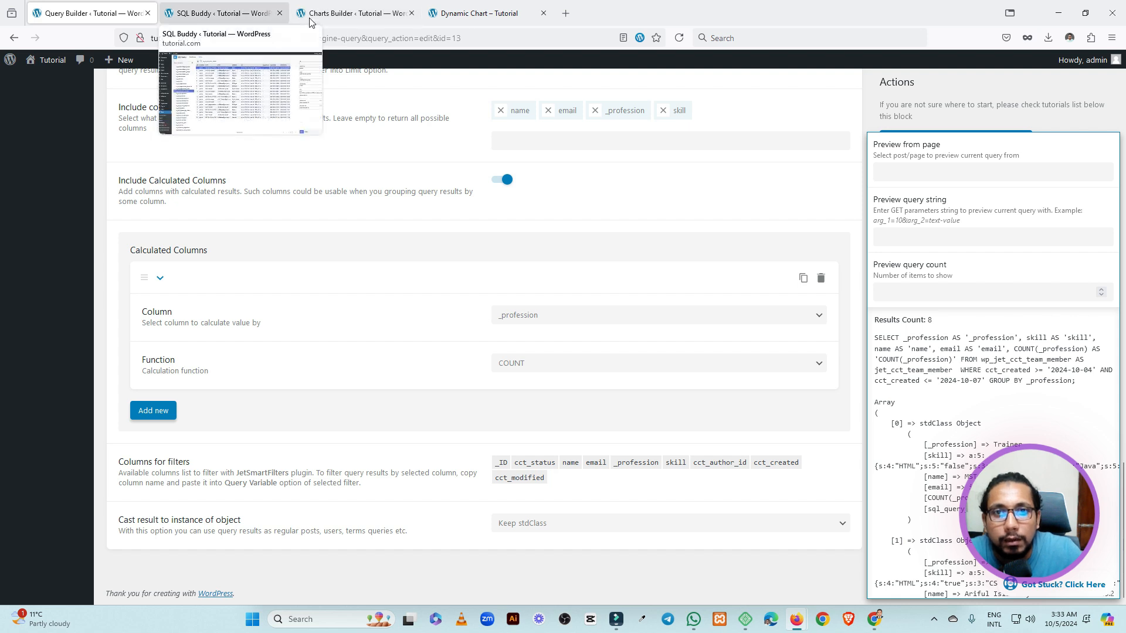
{"action": "left_click", "coordinate": [462, 14]}
{"action": "left_click", "coordinate": [341, 11]}
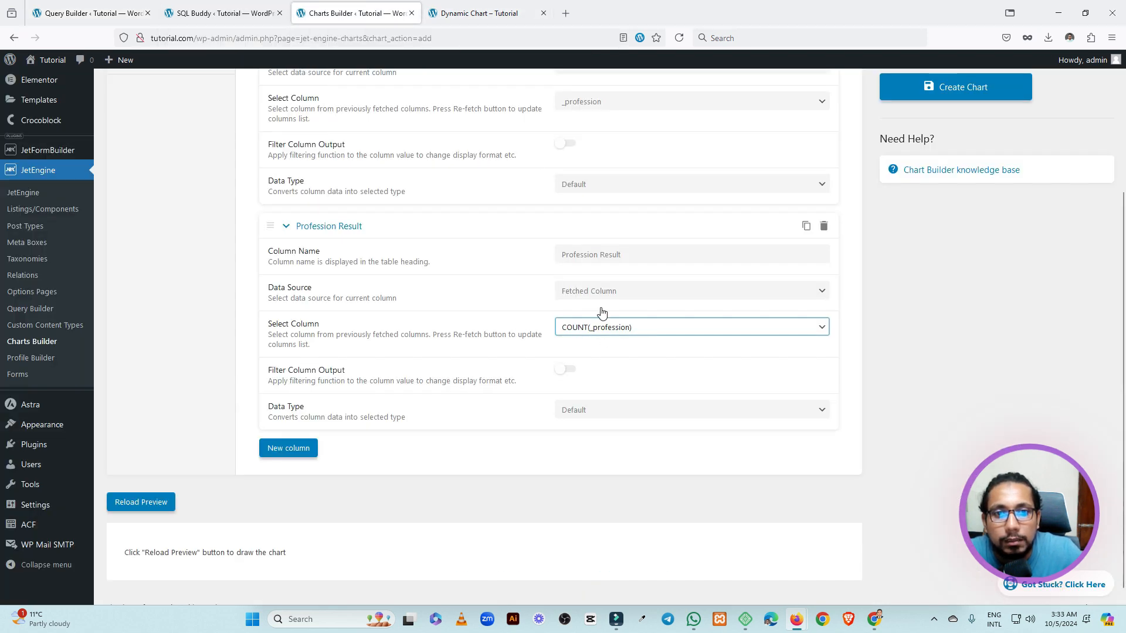
Open the chart configuration settings and load the chart preview to examine the profession columns.
{"action": "scroll", "coordinate": [428, 311], "scroll_direction": "up", "scroll_amount": 3}
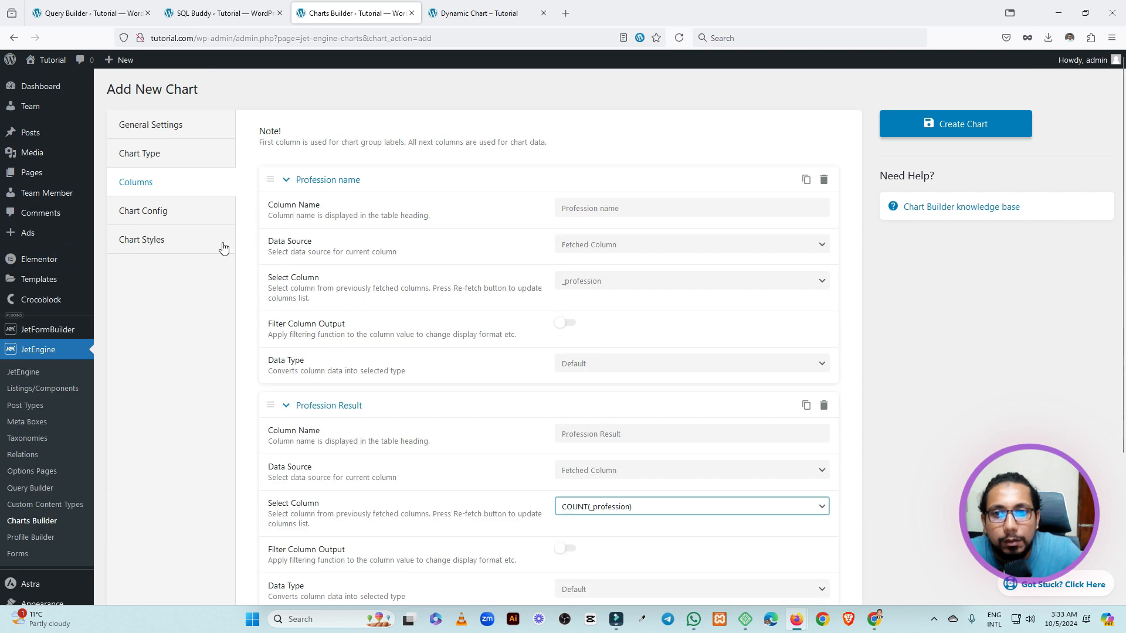
{"action": "left_click", "coordinate": [165, 211]}
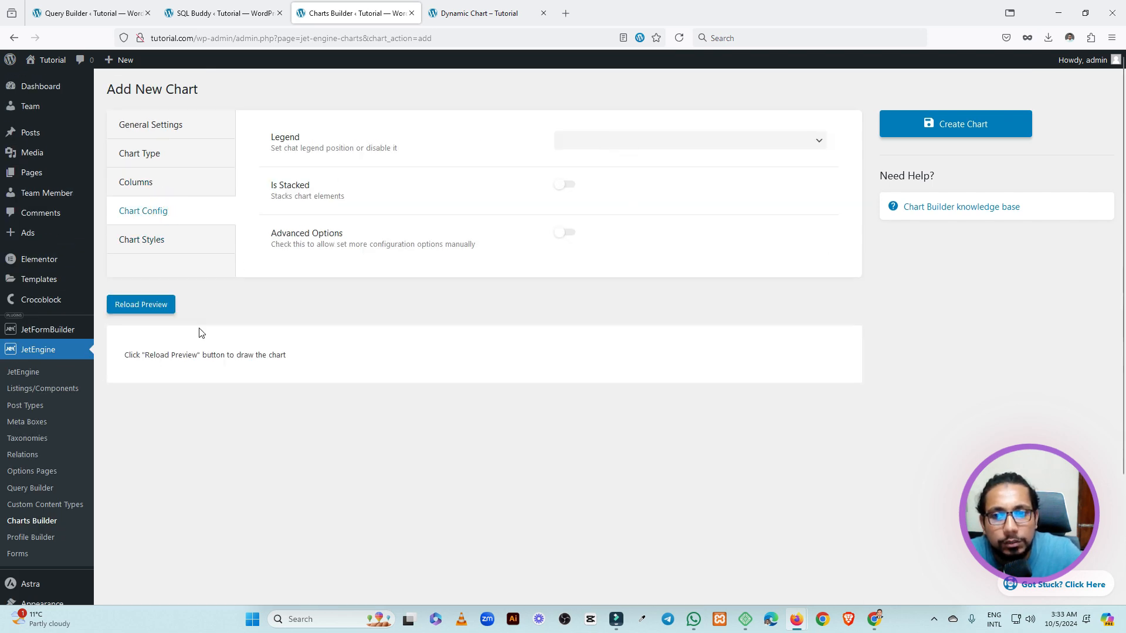
{"action": "left_click", "coordinate": [149, 303]}
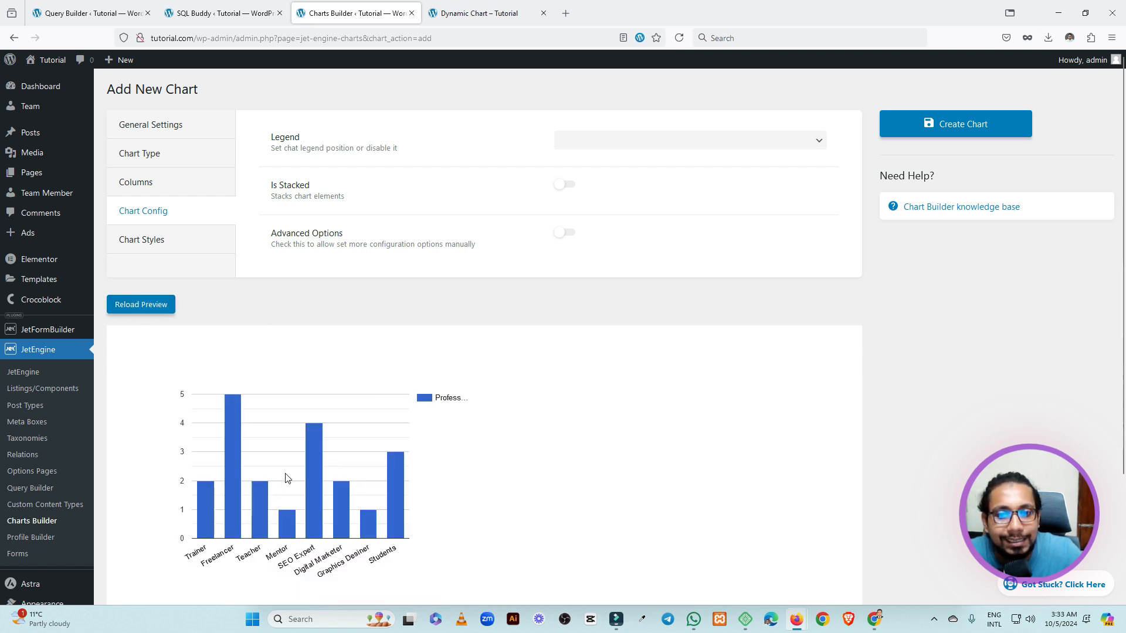
{"action": "scroll", "coordinate": [287, 478], "scroll_direction": "down", "scroll_amount": 1}
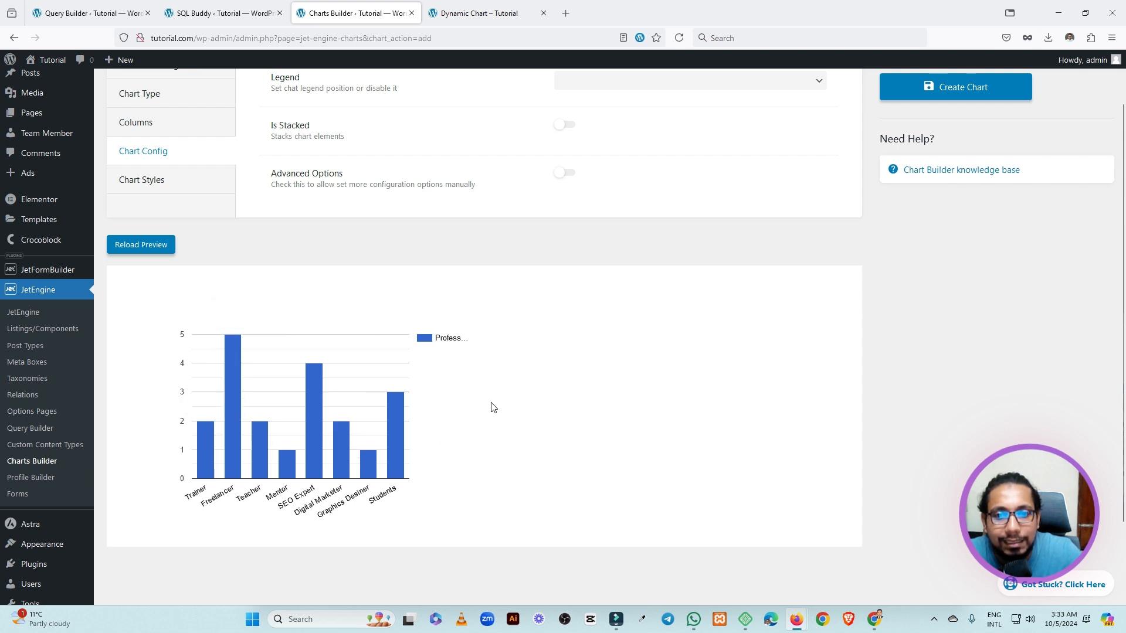
{"action": "scroll", "coordinate": [446, 388], "scroll_direction": "up", "scroll_amount": 1}
Collapse the chart columns, try Profession Result ahead of Profession name, and reload the preview.
{"action": "left_click", "coordinate": [147, 182]}
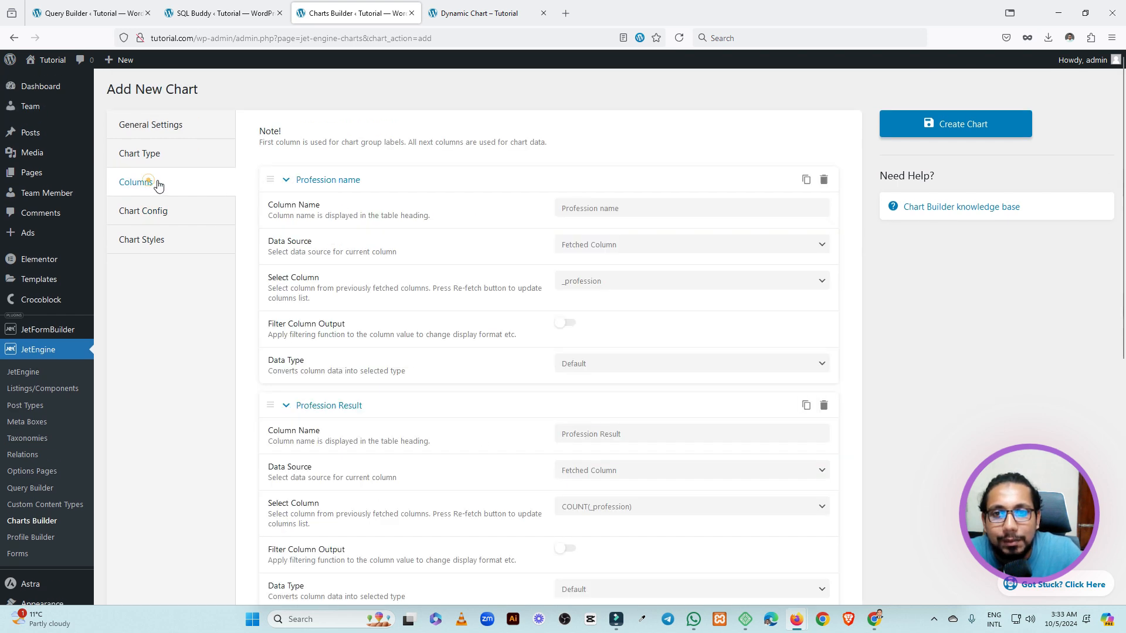
{"action": "left_click", "coordinate": [292, 182]}
{"action": "left_click", "coordinate": [285, 213]}
{"action": "left_click_drag", "start_coordinate": [287, 213], "coordinate": [279, 180]}
{"action": "left_click", "coordinate": [156, 305]}
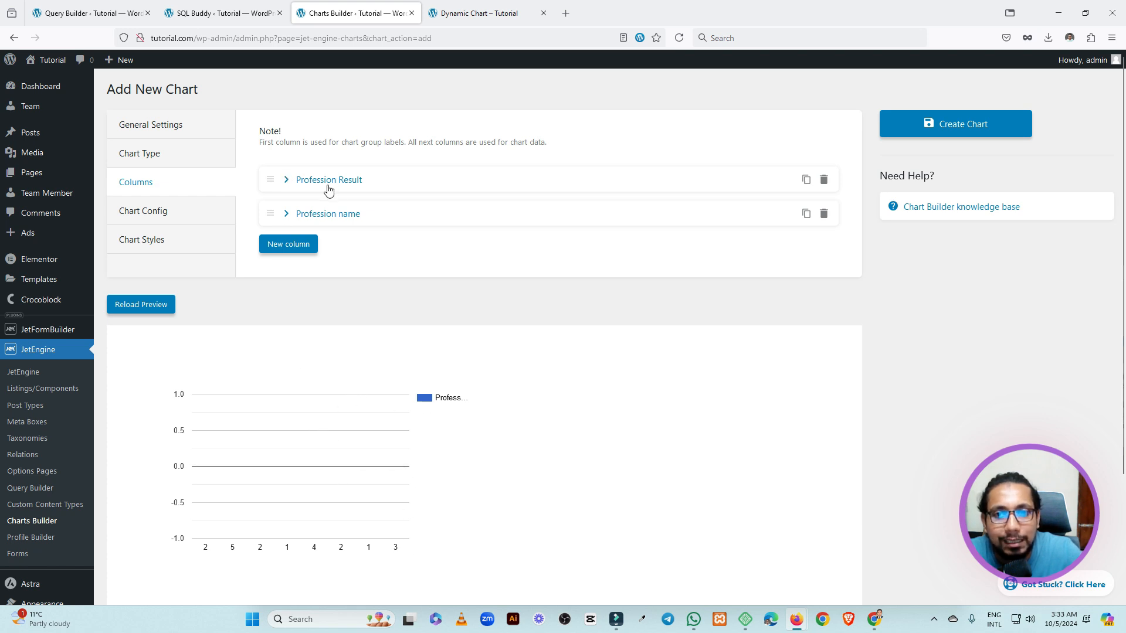
Move Profession Result back below Profession name, check its settings, and reload the preview.
{"action": "left_click_drag", "start_coordinate": [270, 182], "coordinate": [263, 218]}
{"action": "left_click", "coordinate": [288, 216]}
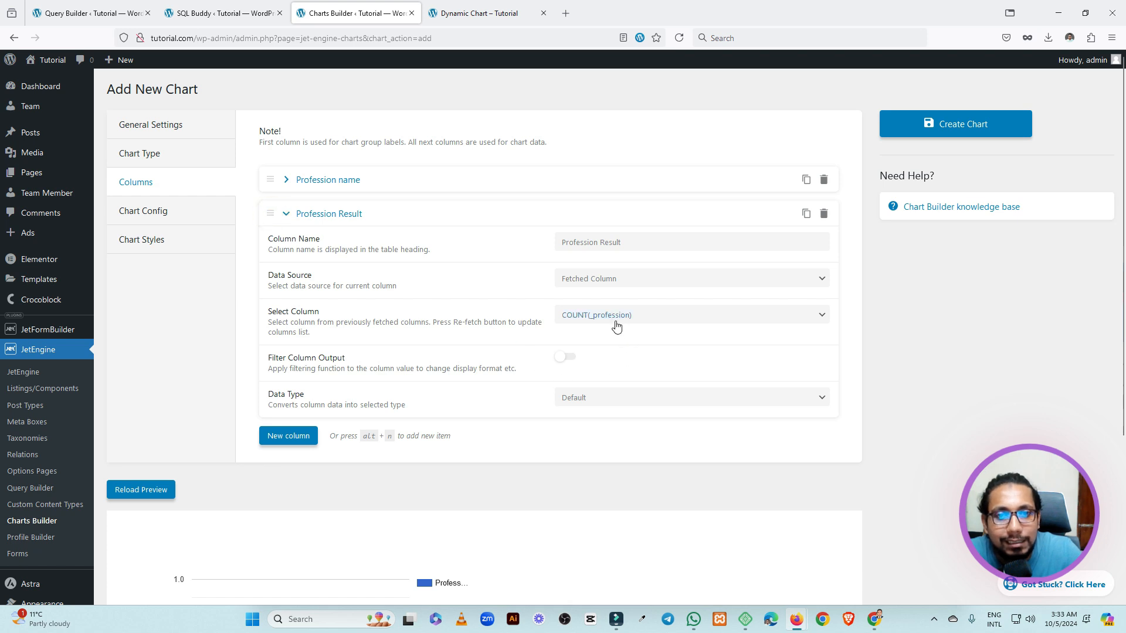
{"action": "left_click", "coordinate": [285, 213]}
{"action": "left_click", "coordinate": [154, 305]}
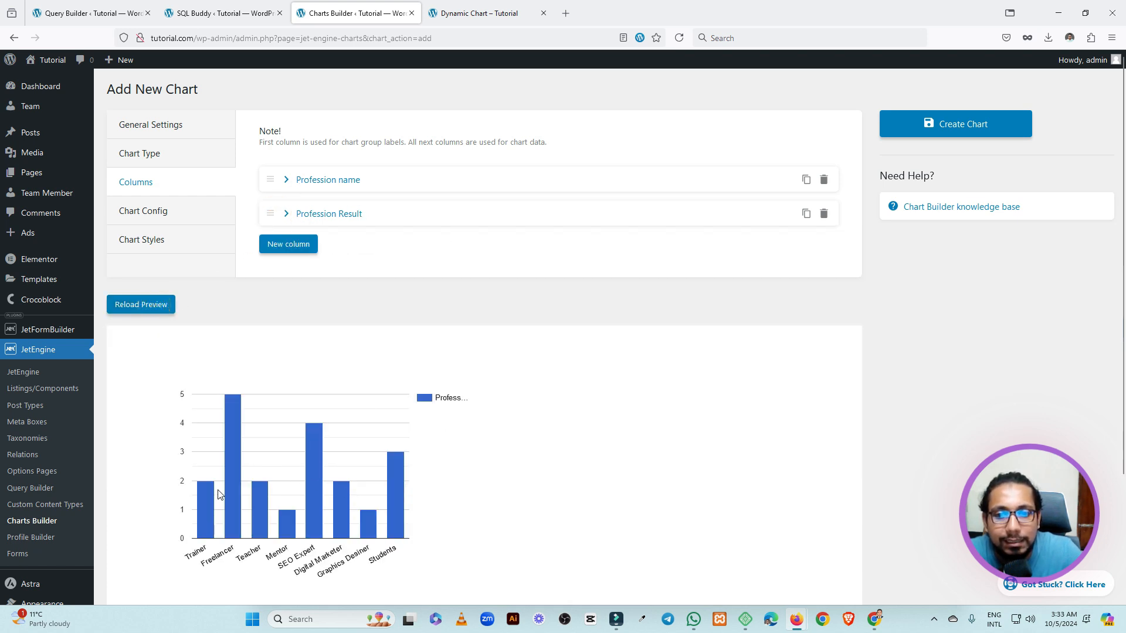
Try the chart legend to the right of the chart, switch it to Below the chart, and preview the result.
{"action": "left_click", "coordinate": [150, 211]}
{"action": "left_click", "coordinate": [562, 139]}
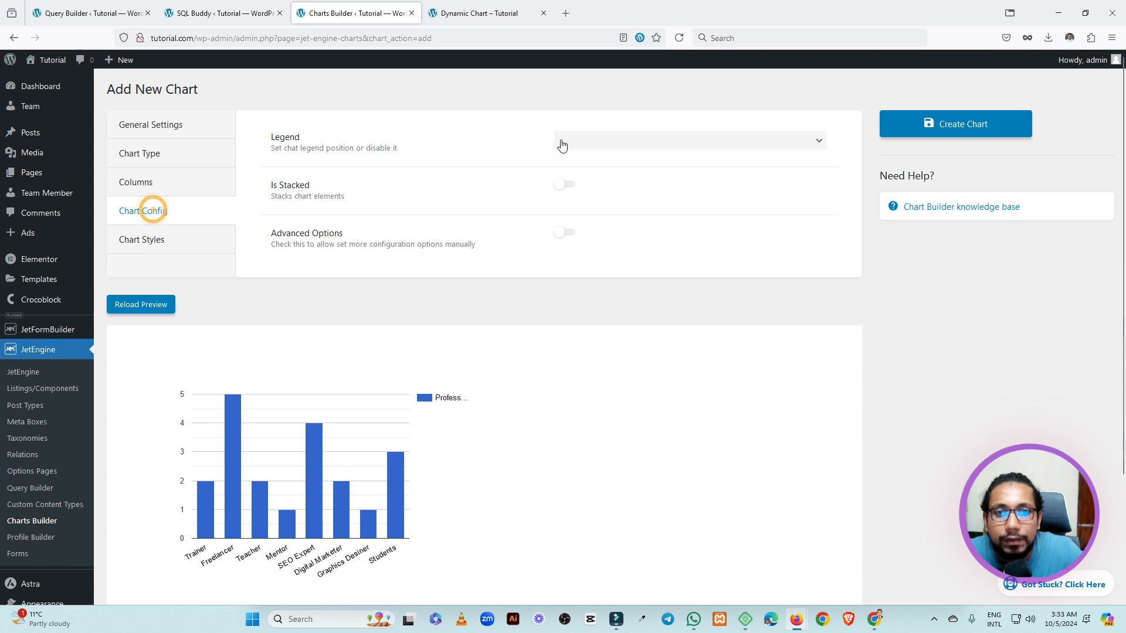
{"action": "left_click", "coordinate": [608, 161]}
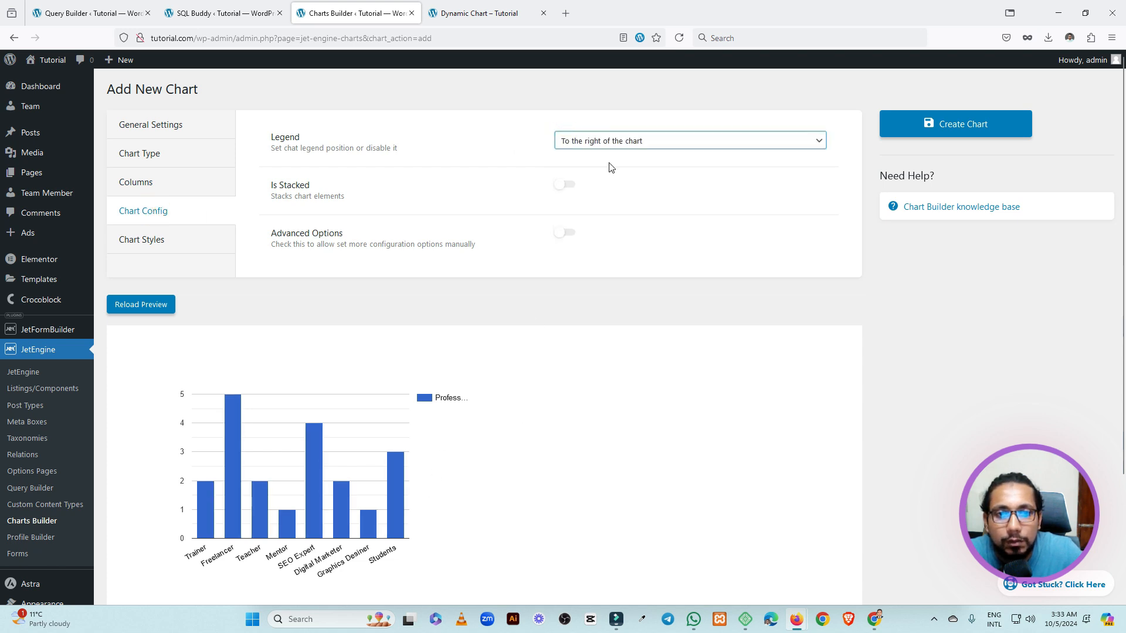
{"action": "left_click", "coordinate": [607, 142]}
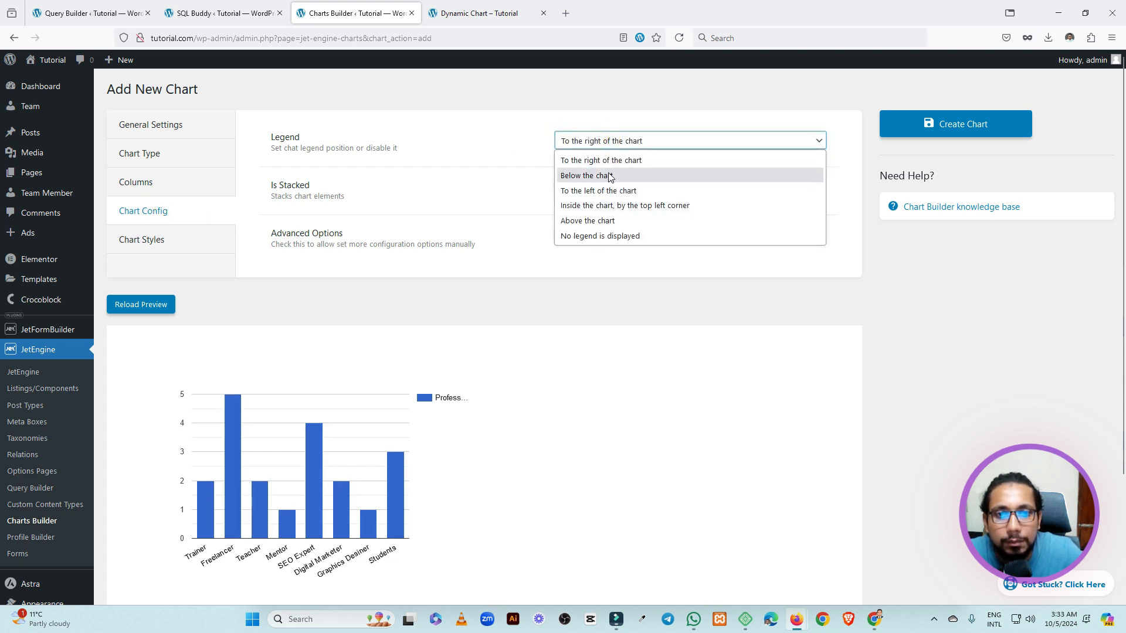
{"action": "left_click", "coordinate": [608, 172]}
{"action": "left_click", "coordinate": [619, 144]}
{"action": "left_click", "coordinate": [601, 141]}
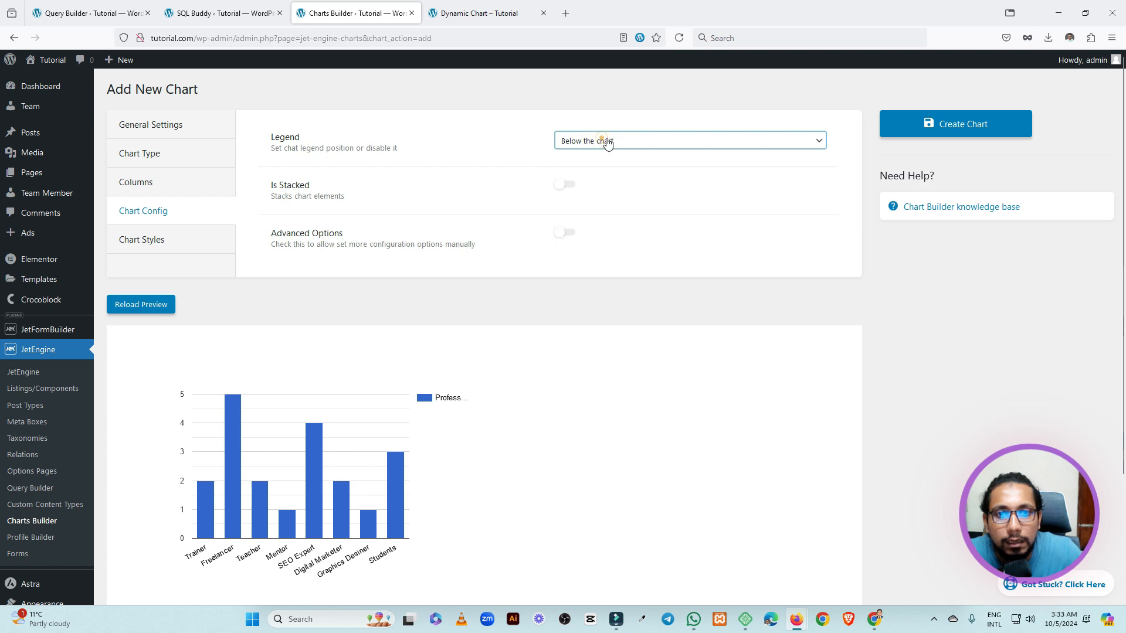
{"action": "left_click", "coordinate": [158, 304]}
{"action": "scroll", "coordinate": [423, 432], "scroll_direction": "down", "scroll_amount": 3}
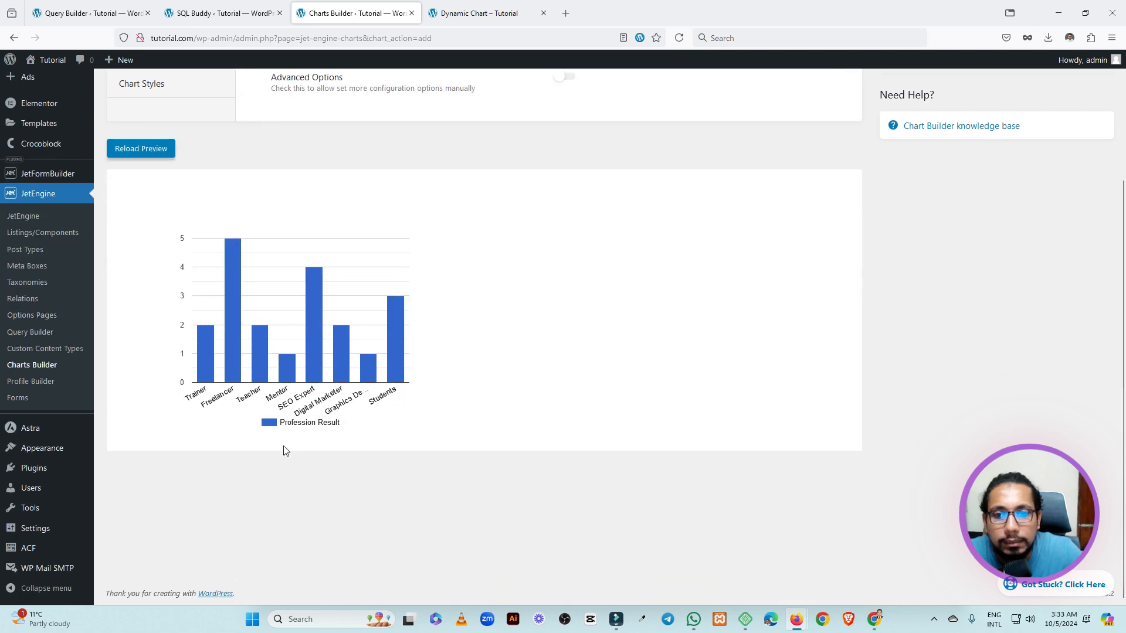
{"action": "scroll", "coordinate": [395, 414], "scroll_direction": "up", "scroll_amount": 3}
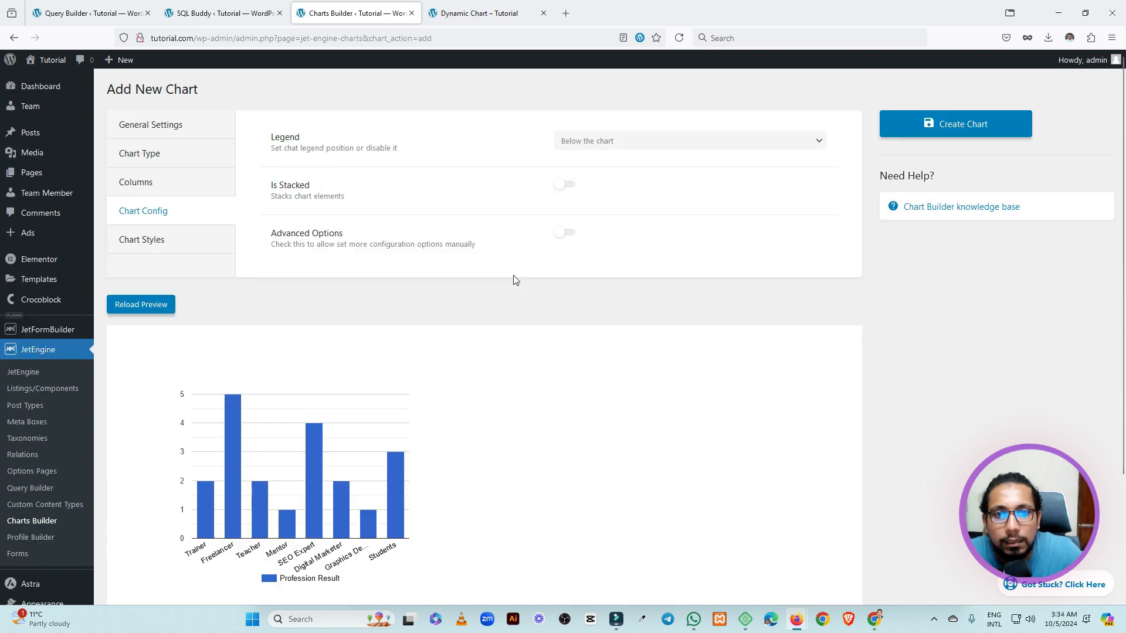
Try the legend to the left of the chart and inside it by the top left corner, previewing each option.
{"action": "left_click", "coordinate": [602, 141]}
{"action": "left_click", "coordinate": [602, 190]}
{"action": "left_click", "coordinate": [154, 306]}
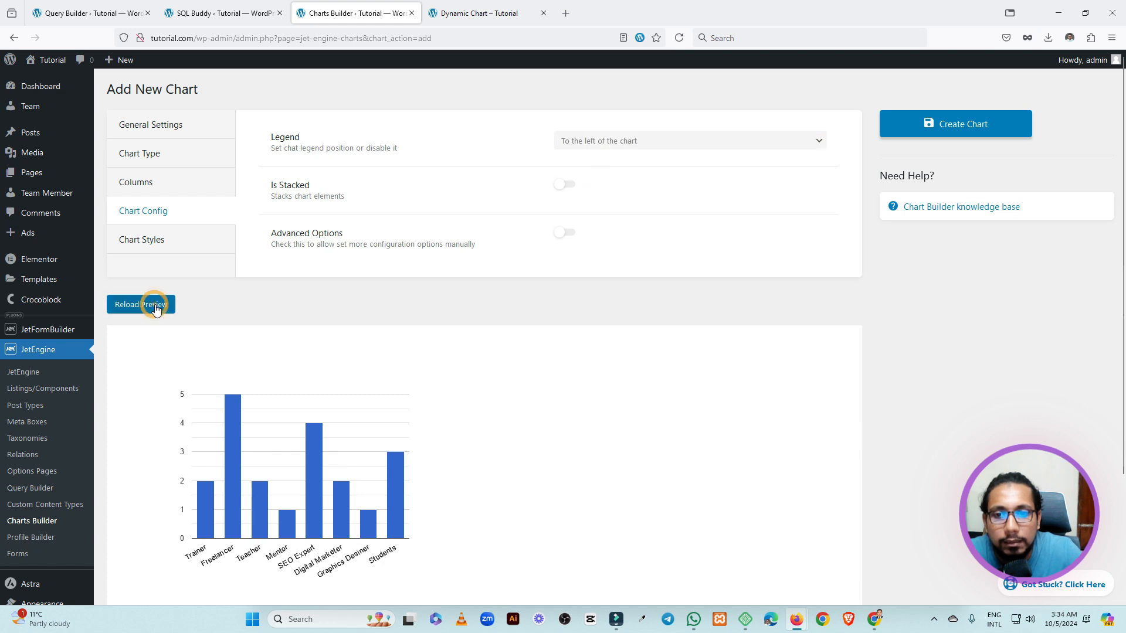
{"action": "left_click", "coordinate": [586, 143]}
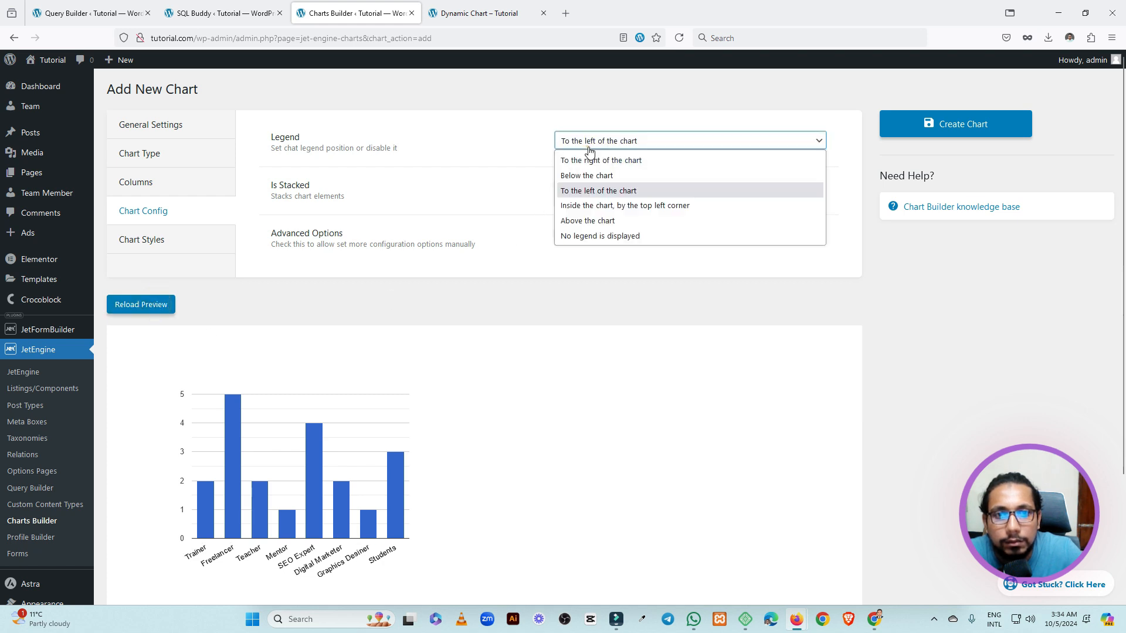
{"action": "left_click", "coordinate": [602, 207]}
{"action": "left_click", "coordinate": [157, 308]}
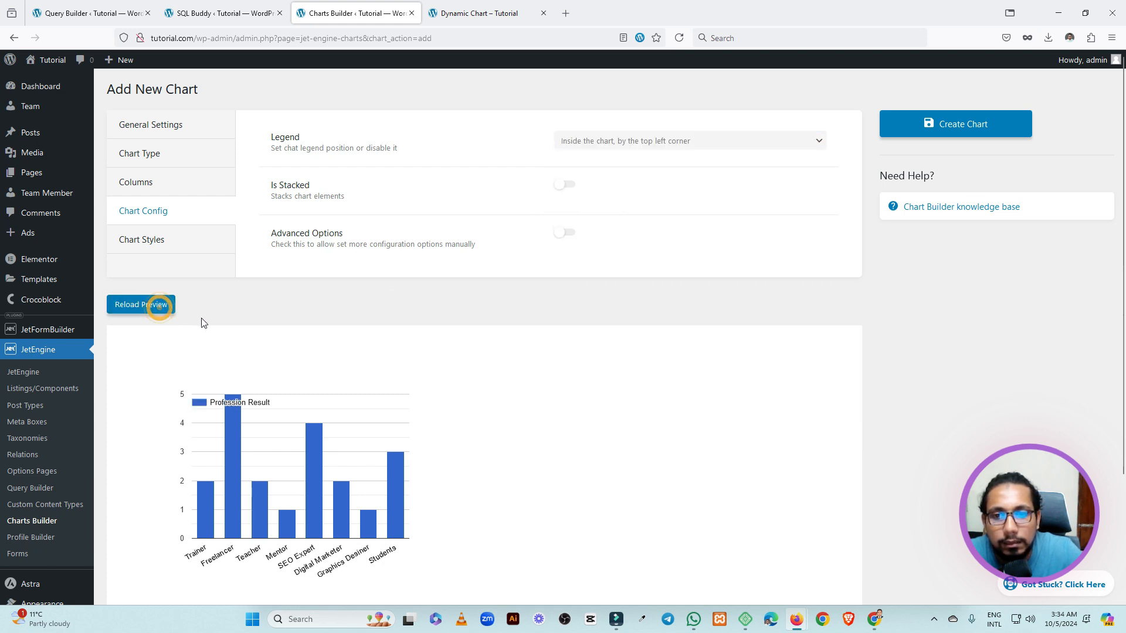
Set the legend position to Above the chart and reload the preview.
{"action": "left_click", "coordinate": [639, 141]}
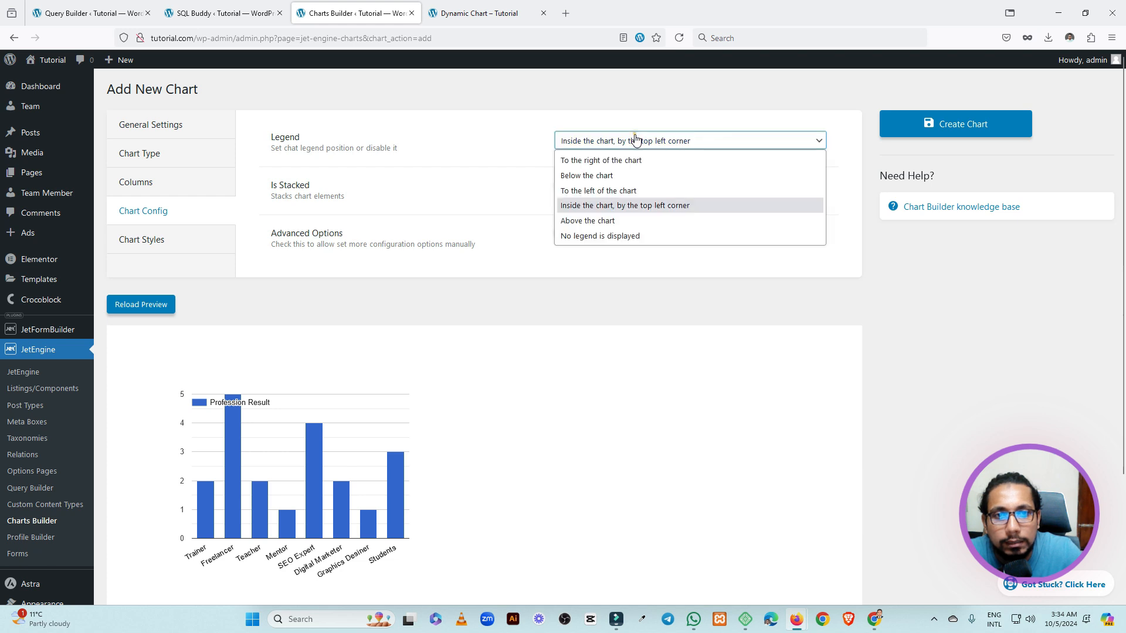
{"action": "left_click", "coordinate": [620, 223]}
{"action": "left_click", "coordinate": [141, 304]}
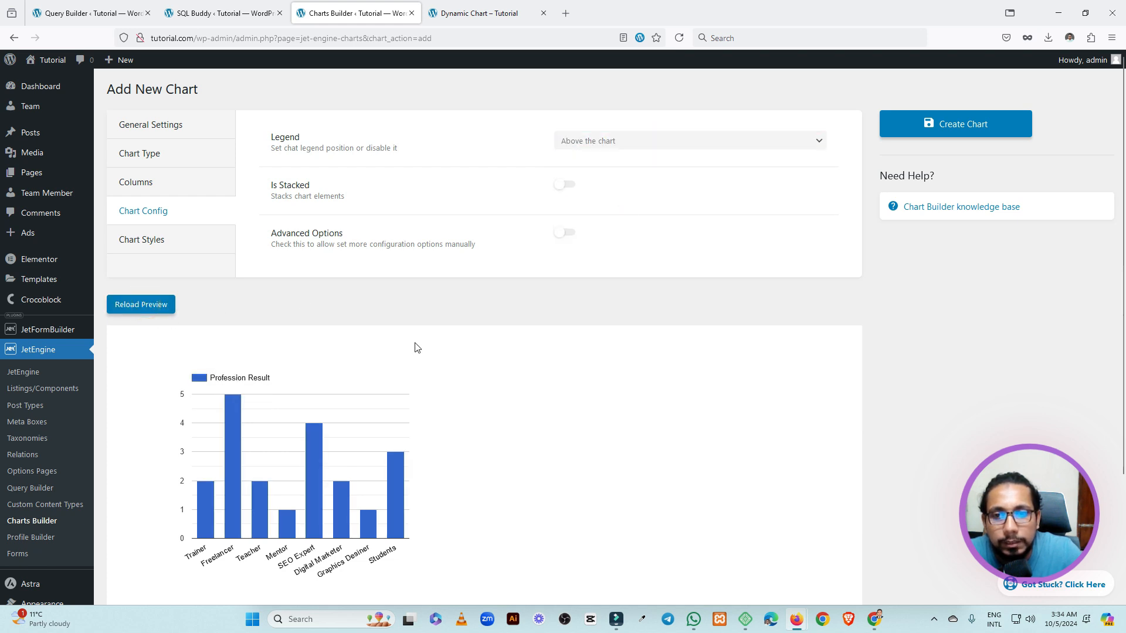
In the chart styles, set the canvas height to 500 pixels, reload the preview, and set the width to 800 pixels.
{"action": "left_click", "coordinate": [153, 242]}
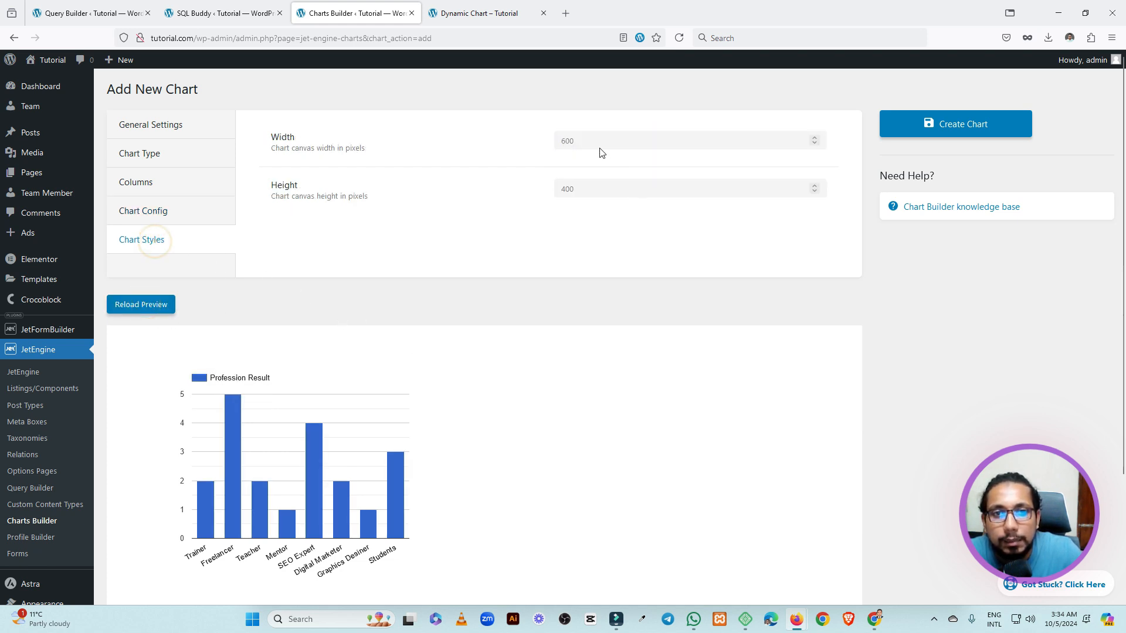
{"action": "left_click", "coordinate": [606, 188]}
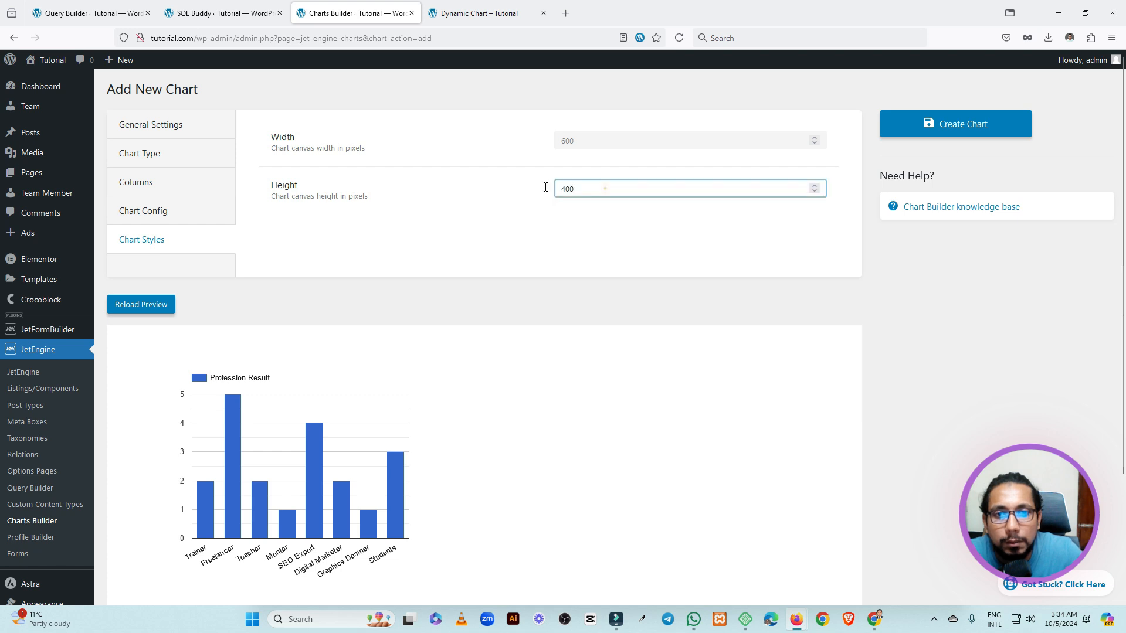
{"action": "double_click", "coordinate": [606, 188]}
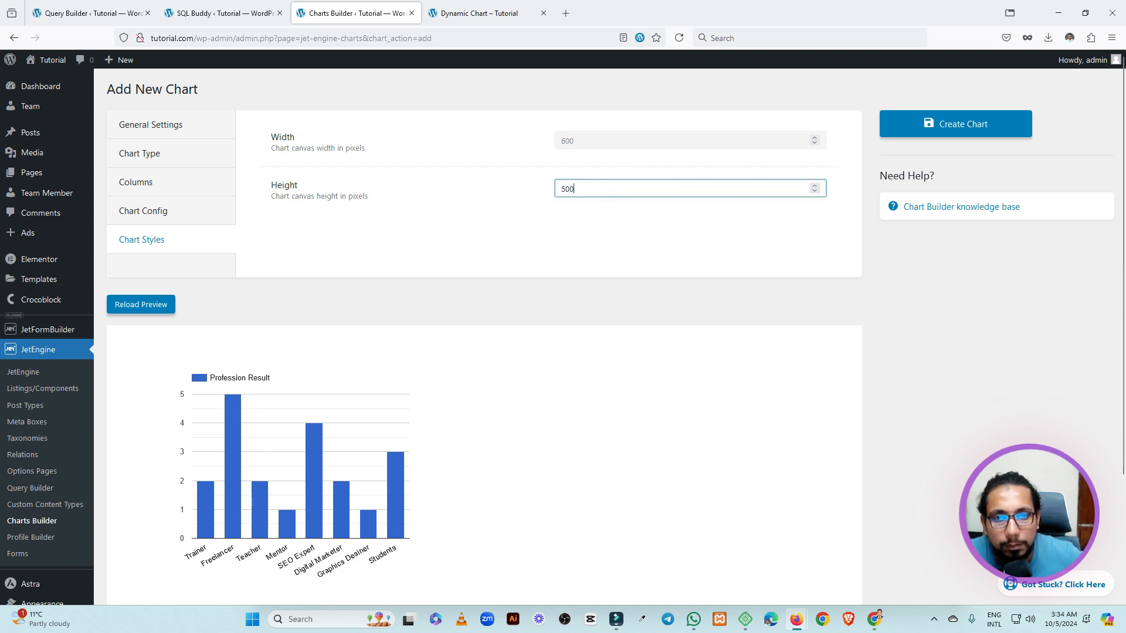
{"action": "left_click", "coordinate": [140, 304]}
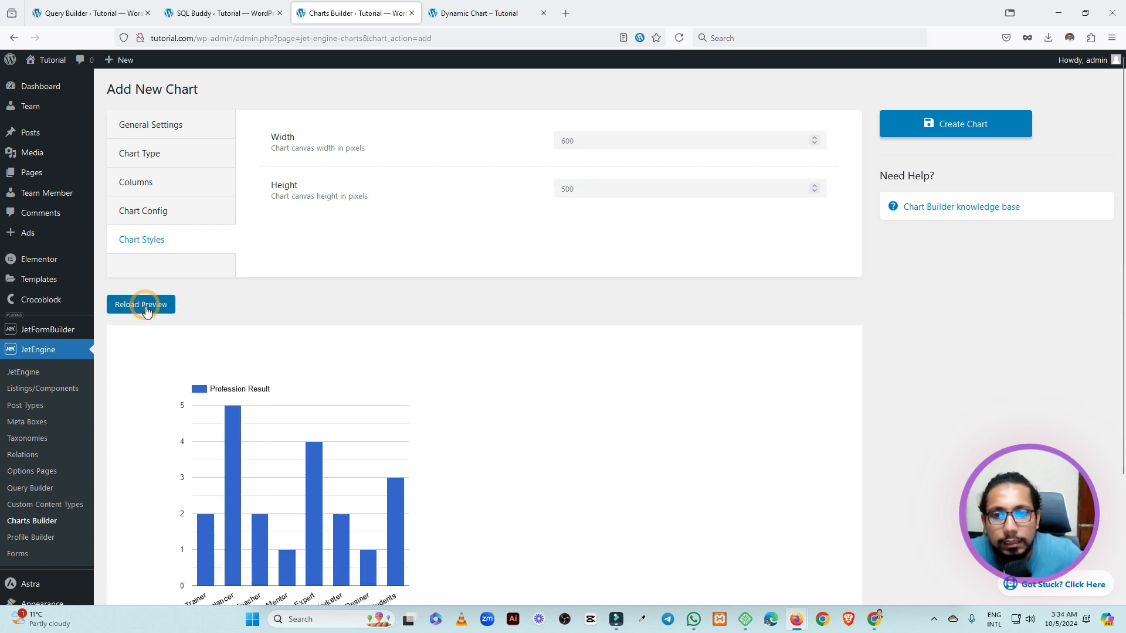
{"action": "double_click", "coordinate": [606, 144]}
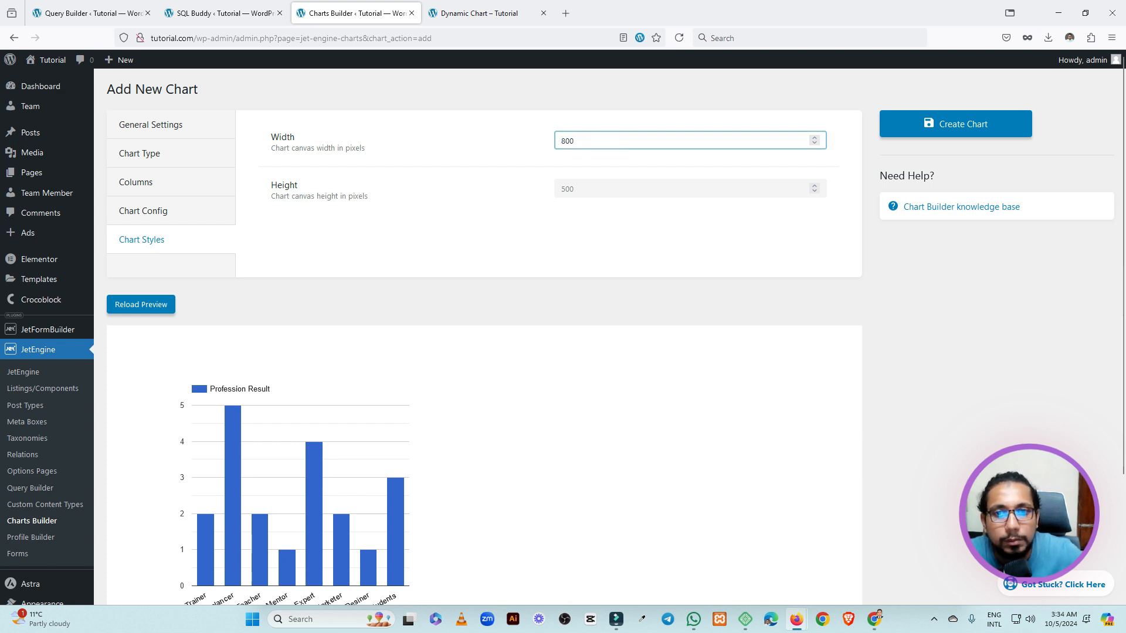
Try canvas widths of 800 and 300 pixels for the chart, reloading the preview for each.
{"action": "type", "text": "800"}
{"action": "left_click", "coordinate": [140, 304]}
{"action": "scroll", "coordinate": [402, 310], "scroll_direction": "down", "scroll_amount": 3}
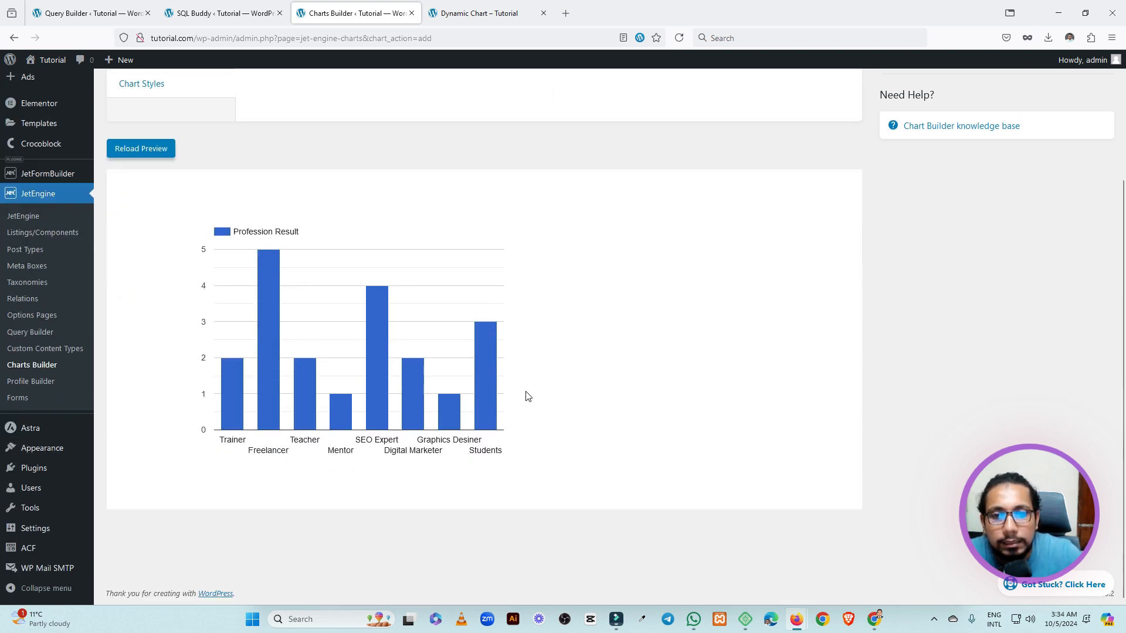
{"action": "scroll", "coordinate": [462, 364], "scroll_direction": "up", "scroll_amount": 2}
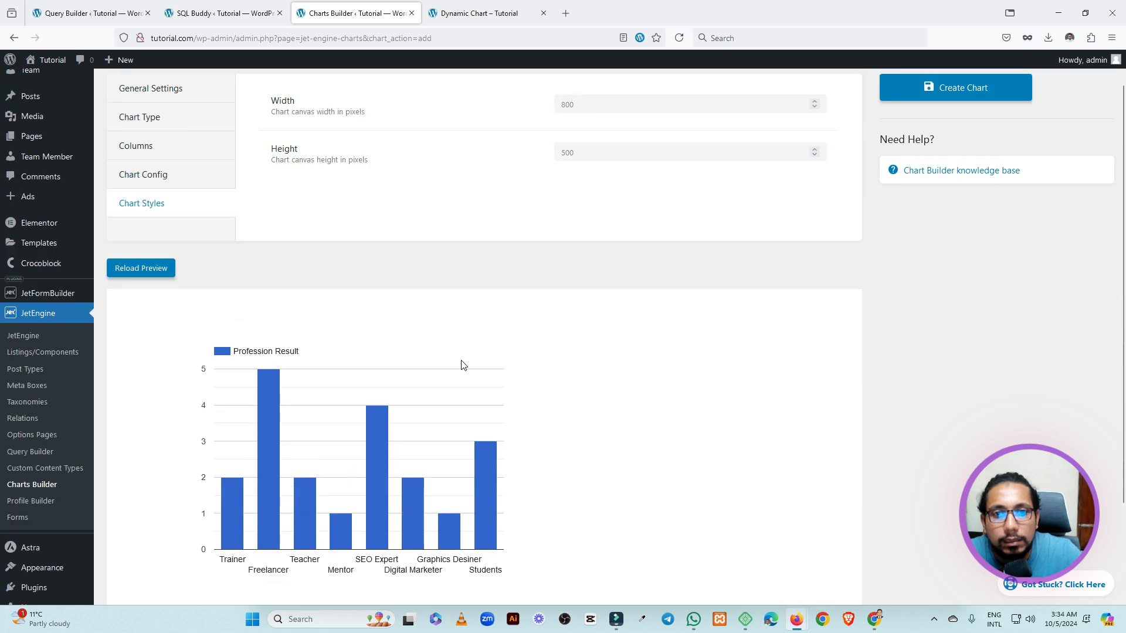
{"action": "double_click", "coordinate": [588, 102]}
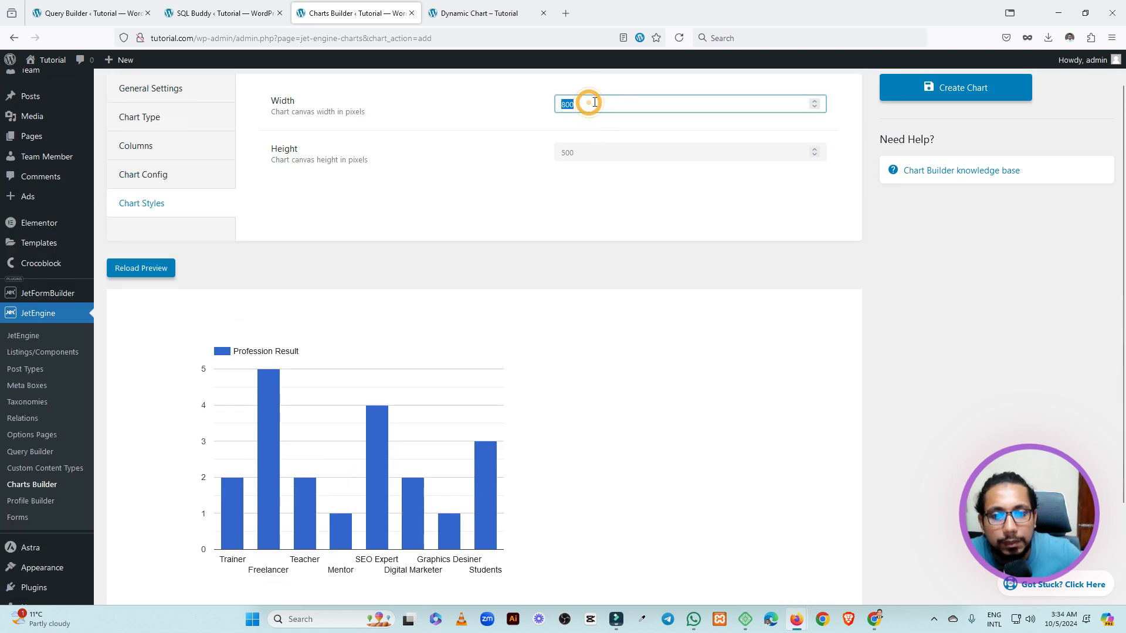
{"action": "type", "text": "300"}
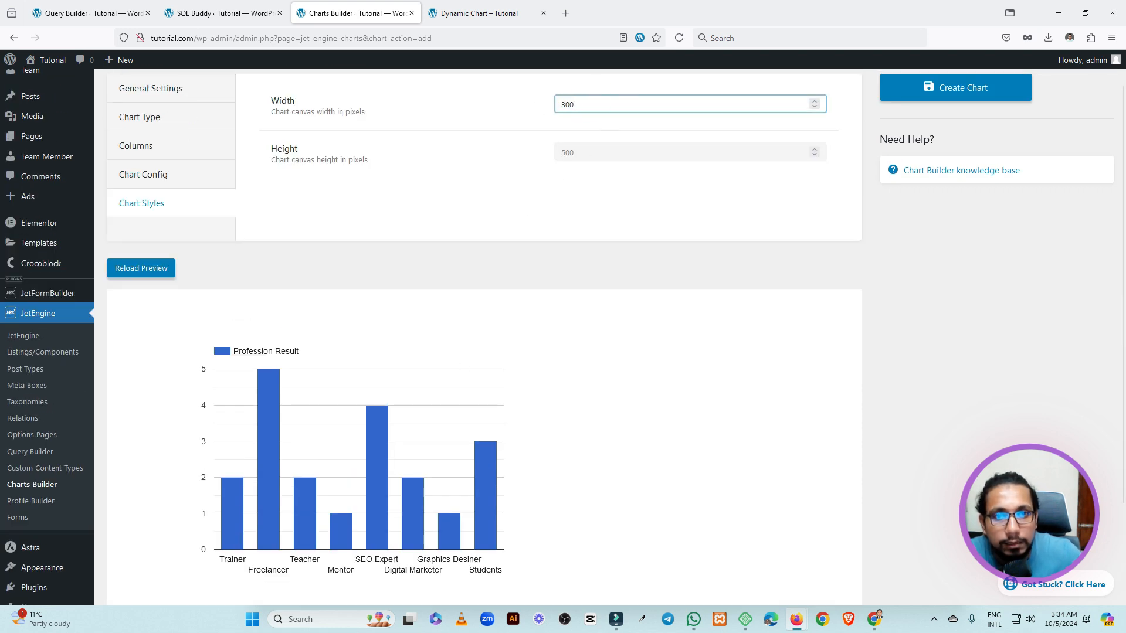
{"action": "left_click", "coordinate": [145, 279]}
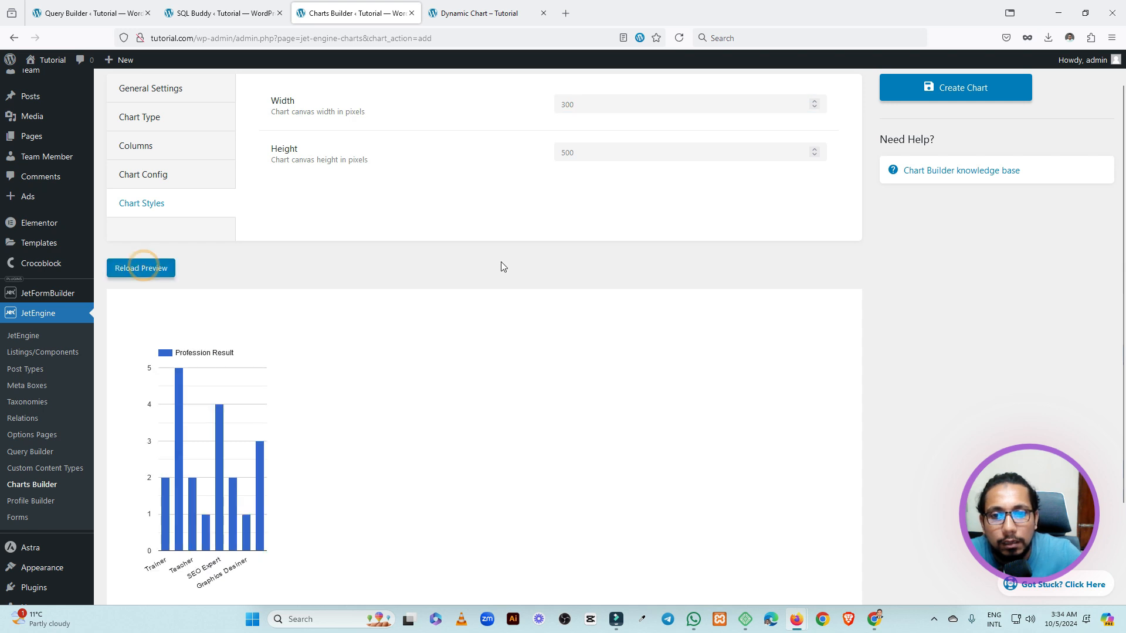
{"action": "scroll", "coordinate": [527, 372], "scroll_direction": "down", "scroll_amount": 2}
{"action": "scroll", "coordinate": [490, 265], "scroll_direction": "up", "scroll_amount": 2}
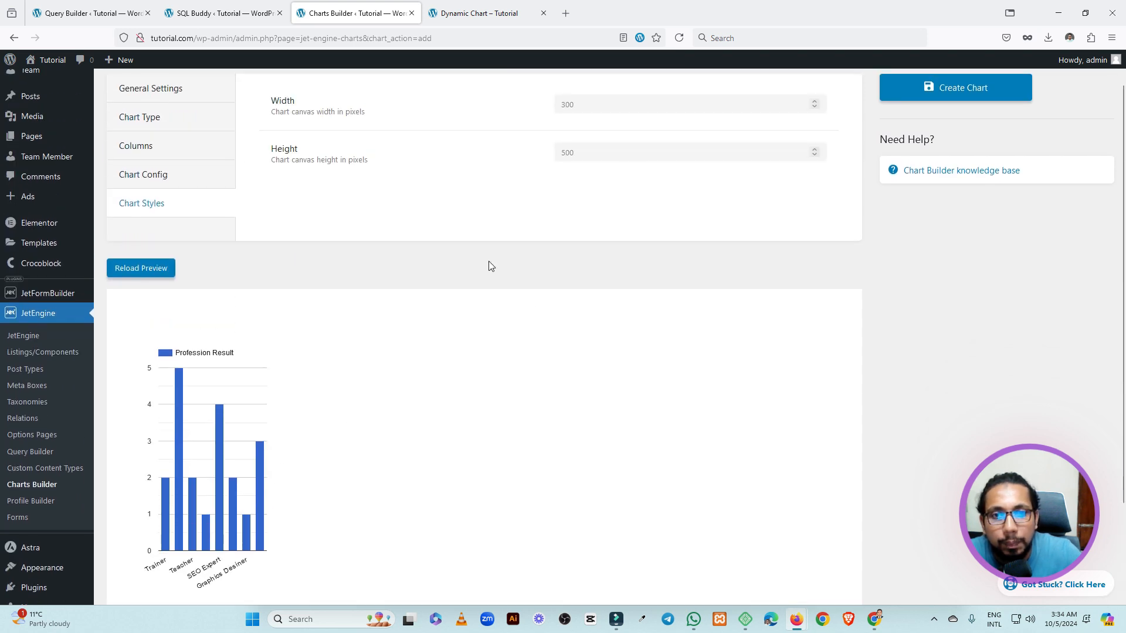
Set the chart canvas width to 500 pixels and reload the preview.
{"action": "double_click", "coordinate": [608, 108]}
{"action": "type", "text": "500"}
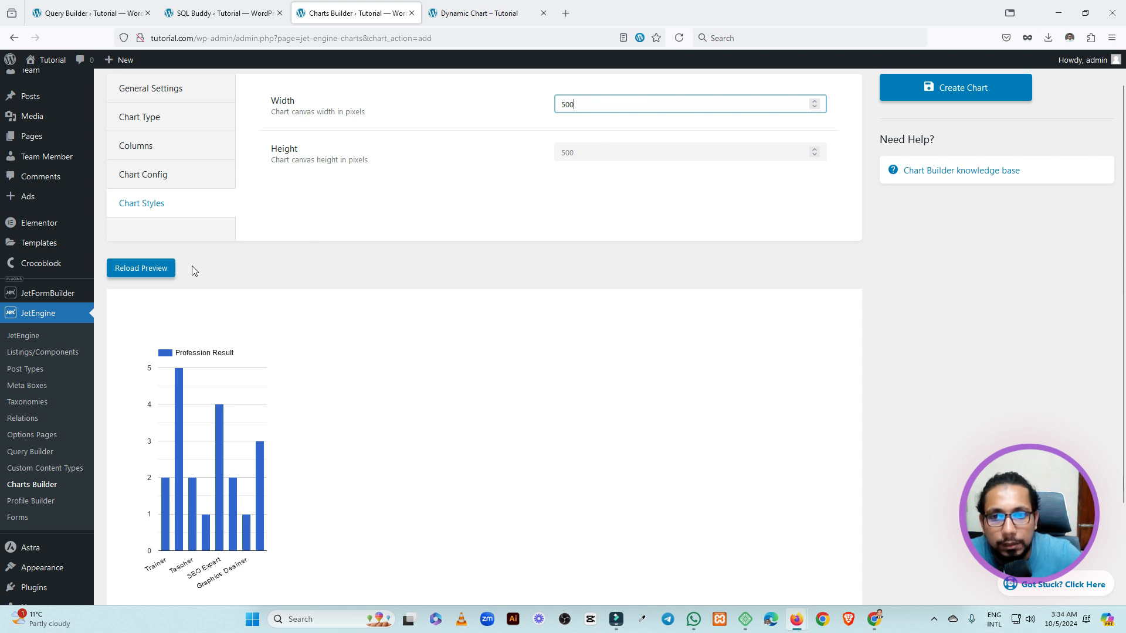
{"action": "left_click", "coordinate": [153, 268]}
{"action": "scroll", "coordinate": [504, 387], "scroll_direction": "down", "scroll_amount": 2}
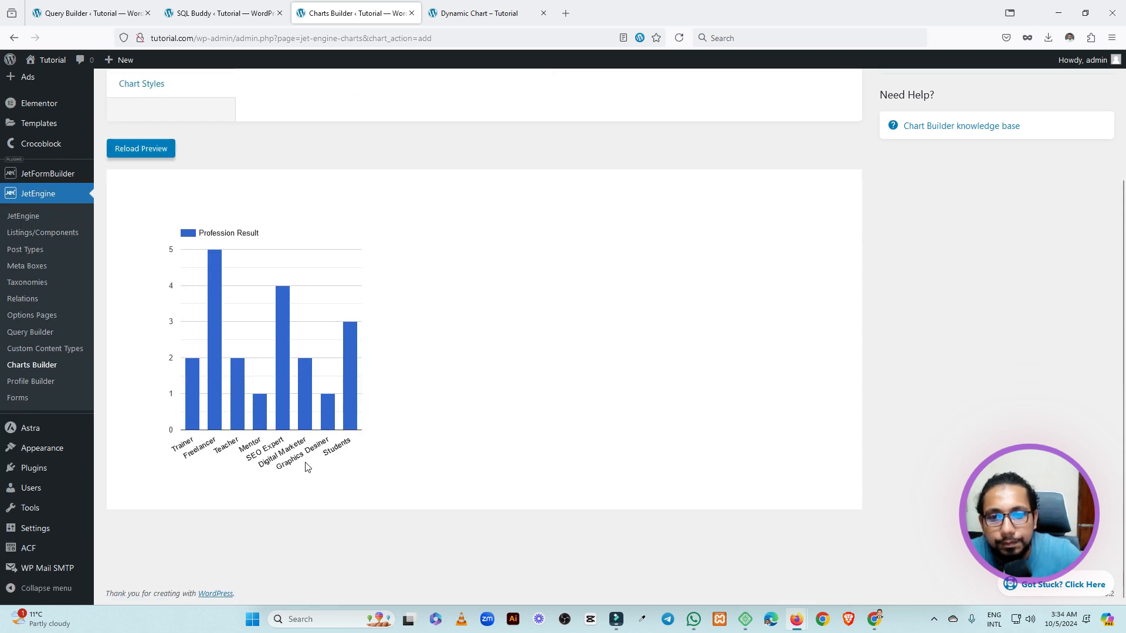
{"action": "scroll", "coordinate": [369, 375], "scroll_direction": "up", "scroll_amount": 2}
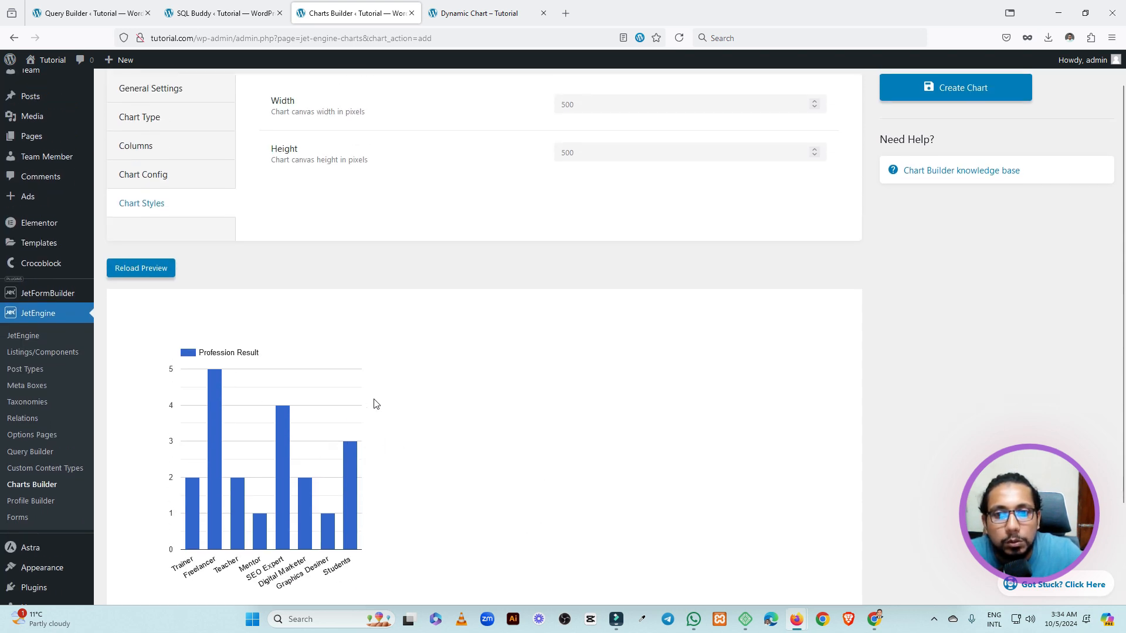
Try the Pie and Donut chart types, previewing each one.
{"action": "scroll", "coordinate": [431, 404], "scroll_direction": "up", "scroll_amount": 1}
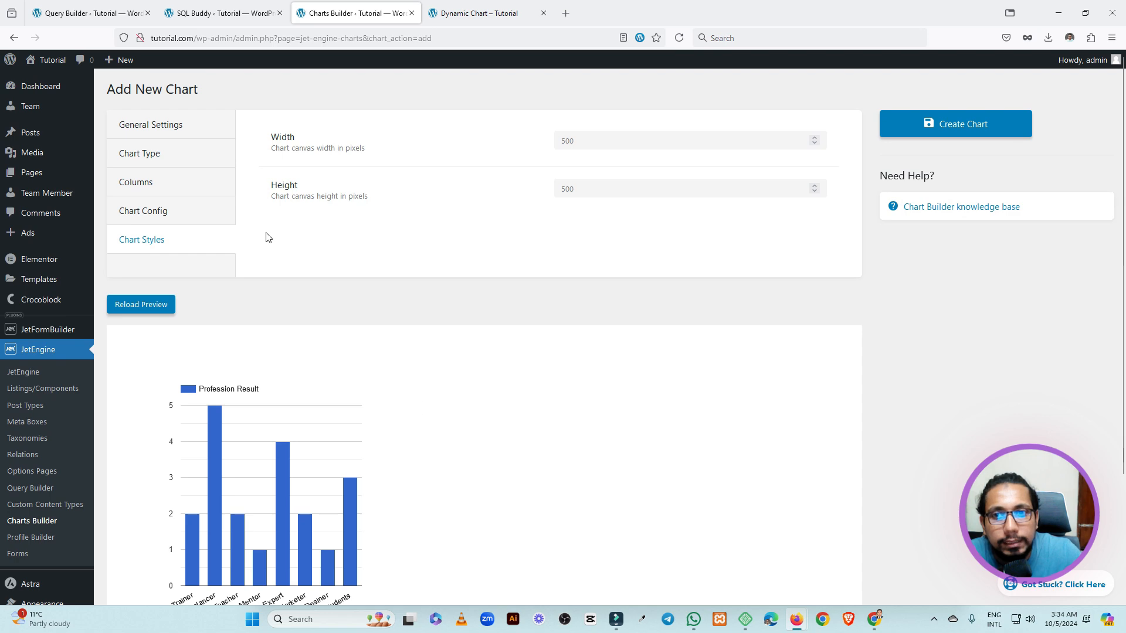
{"action": "left_click", "coordinate": [172, 163]}
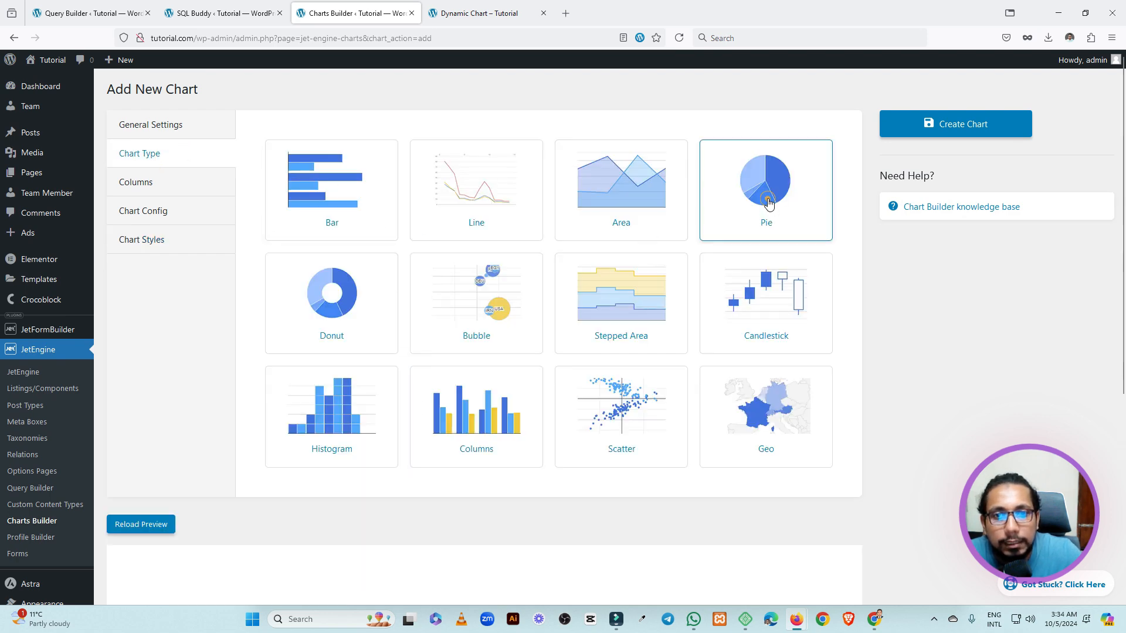
{"action": "scroll", "coordinate": [189, 293], "scroll_direction": "down", "scroll_amount": 5}
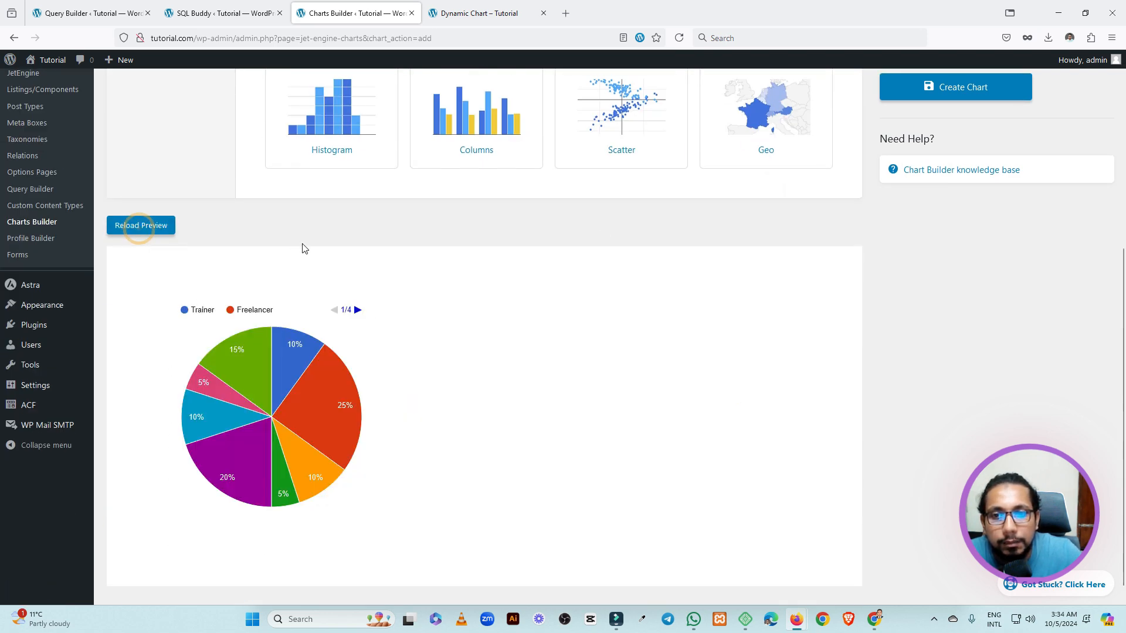
{"action": "scroll", "coordinate": [351, 198], "scroll_direction": "up", "scroll_amount": 4}
{"action": "left_click", "coordinate": [346, 249]}
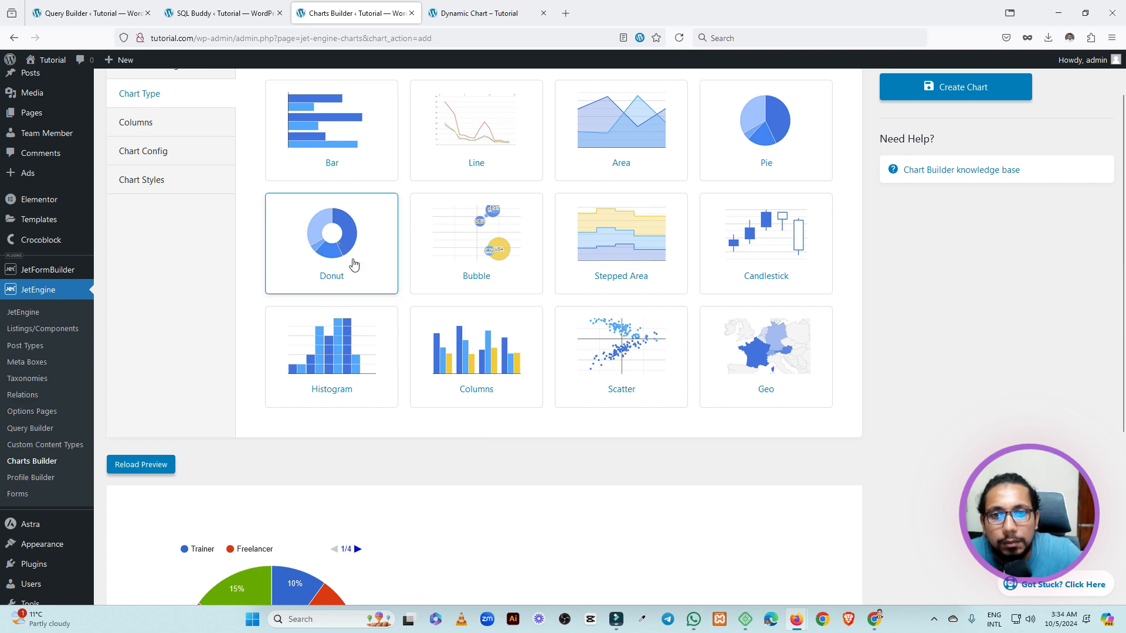
{"action": "left_click", "coordinate": [142, 466]}
{"action": "scroll", "coordinate": [238, 520], "scroll_direction": "down", "scroll_amount": 3}
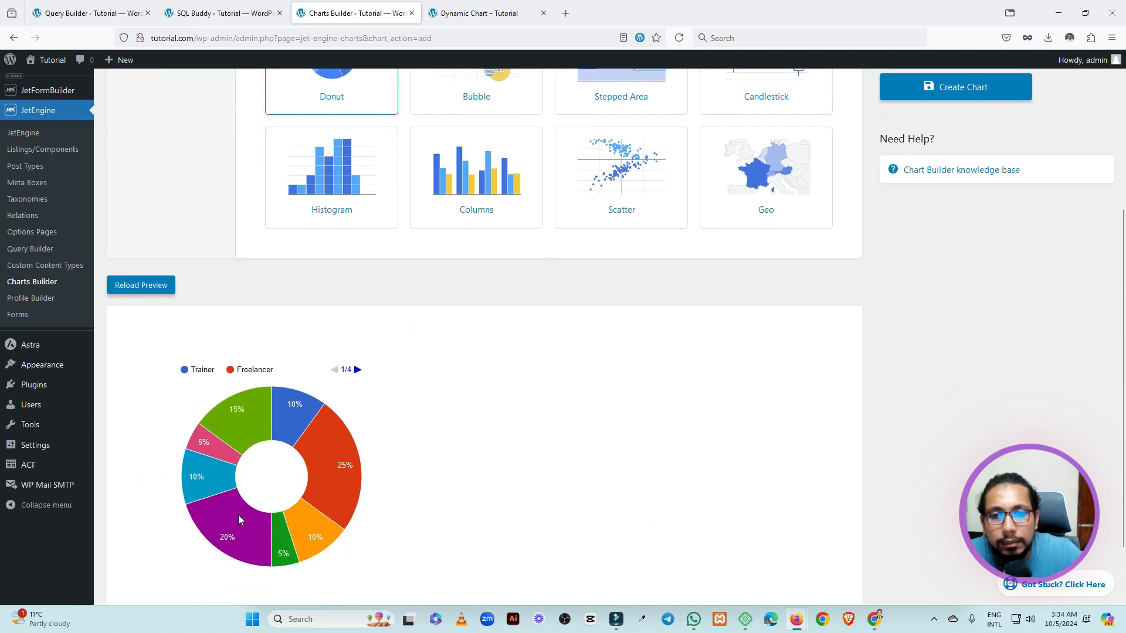
Try the Bar chart type and inspect its reloaded preview.
{"action": "scroll", "coordinate": [268, 473], "scroll_direction": "up", "scroll_amount": 4}
{"action": "left_click", "coordinate": [338, 176]}
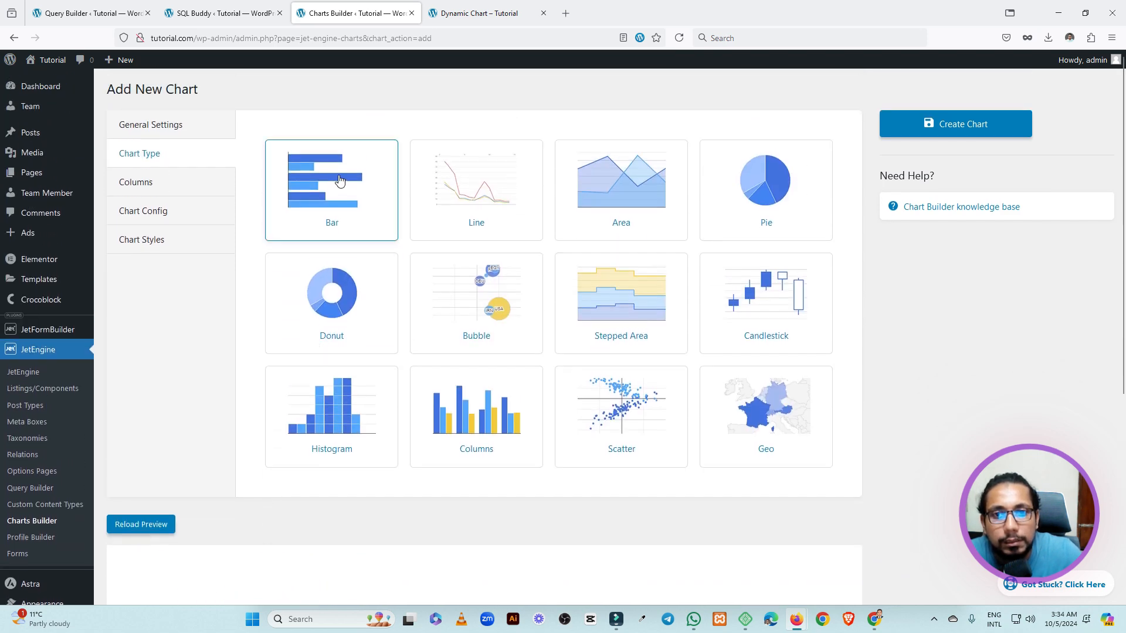
{"action": "scroll", "coordinate": [307, 228], "scroll_direction": "down", "scroll_amount": 4}
{"action": "left_click", "coordinate": [141, 286]}
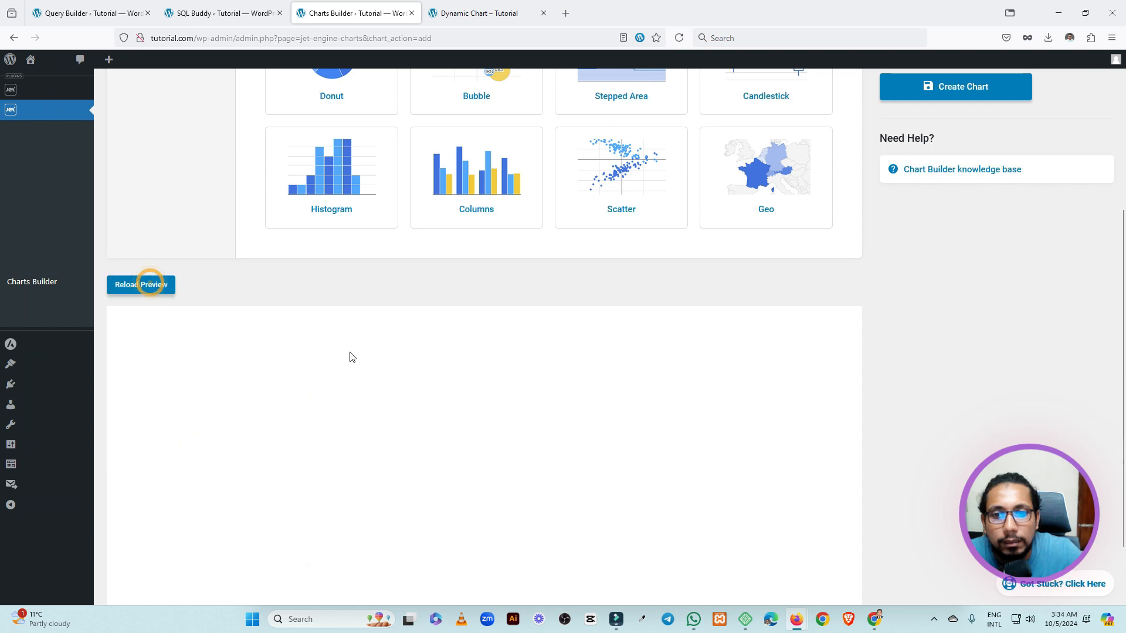
{"action": "scroll", "coordinate": [260, 409], "scroll_direction": "down", "scroll_amount": 1}
{"action": "scroll", "coordinate": [623, 255], "scroll_direction": "up", "scroll_amount": 5}
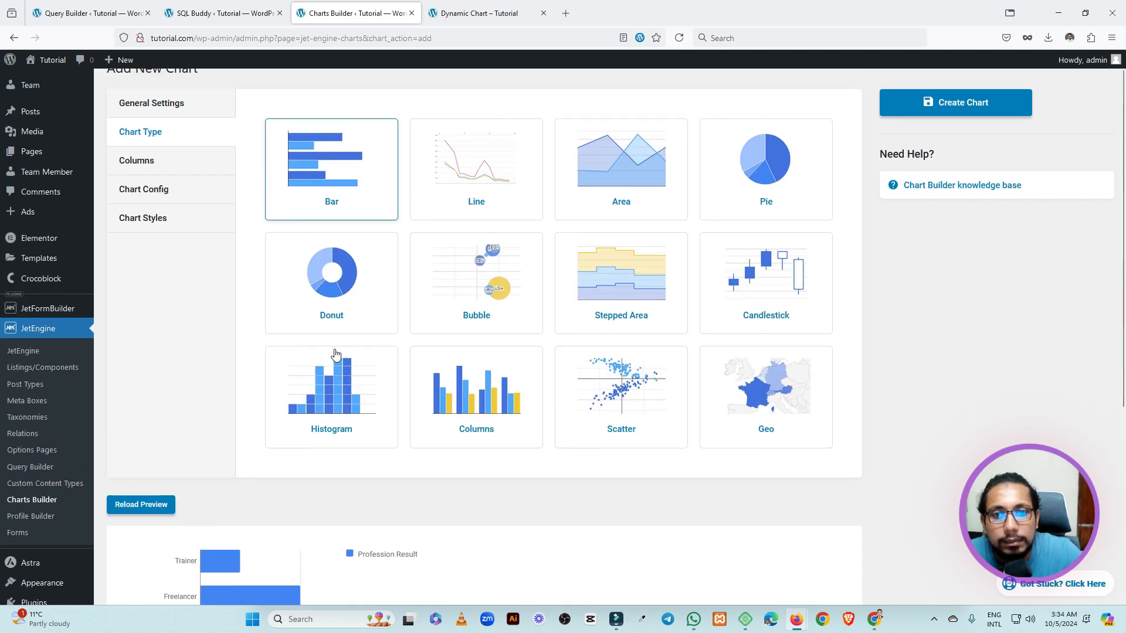
Set the chart type back to Columns and reload the preview.
{"action": "left_click", "coordinate": [475, 384]}
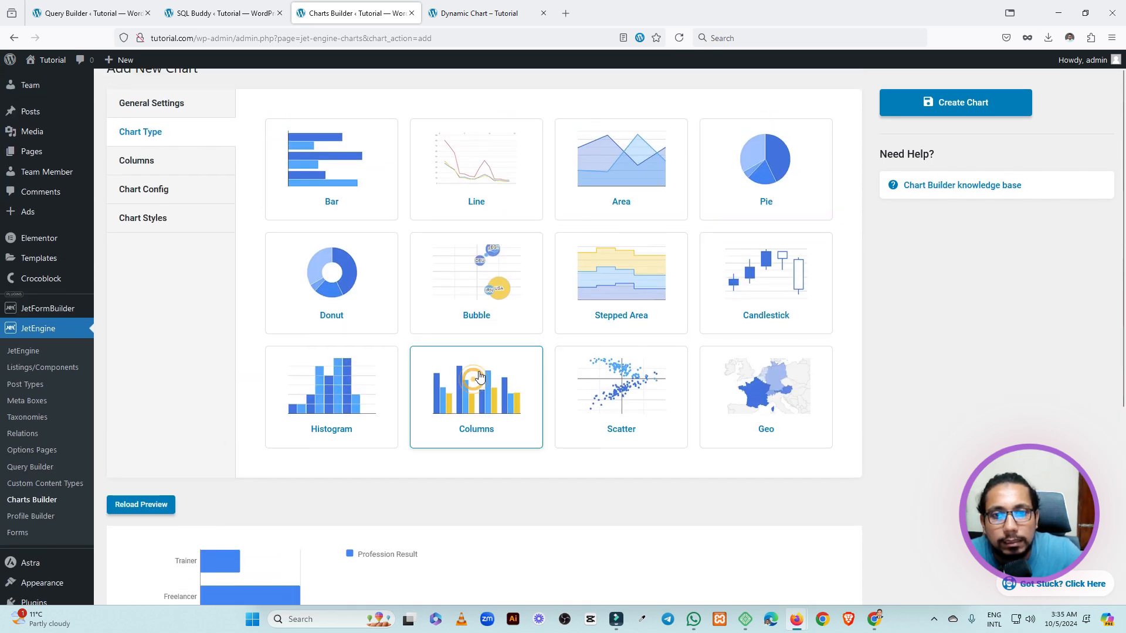
{"action": "scroll", "coordinate": [191, 420], "scroll_direction": "down", "scroll_amount": 2}
{"action": "left_click", "coordinate": [146, 385]}
{"action": "scroll", "coordinate": [246, 405], "scroll_direction": "down", "scroll_amount": 3}
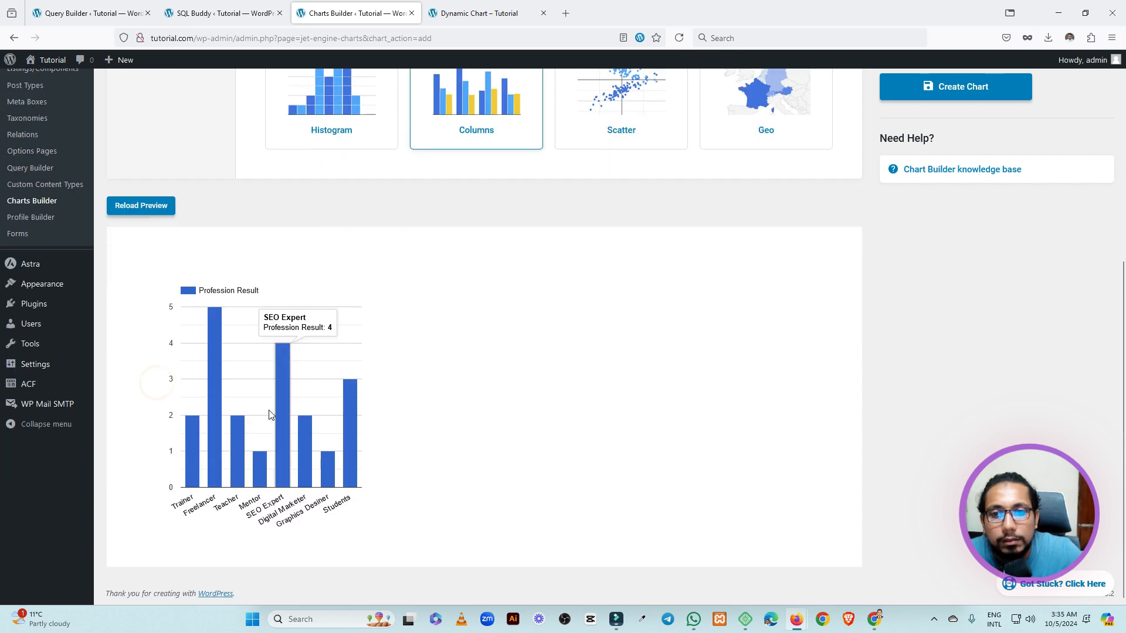
Create the chart and open the list of charts in the Charts Builder.
{"action": "scroll", "coordinate": [312, 394], "scroll_direction": "up", "scroll_amount": 5}
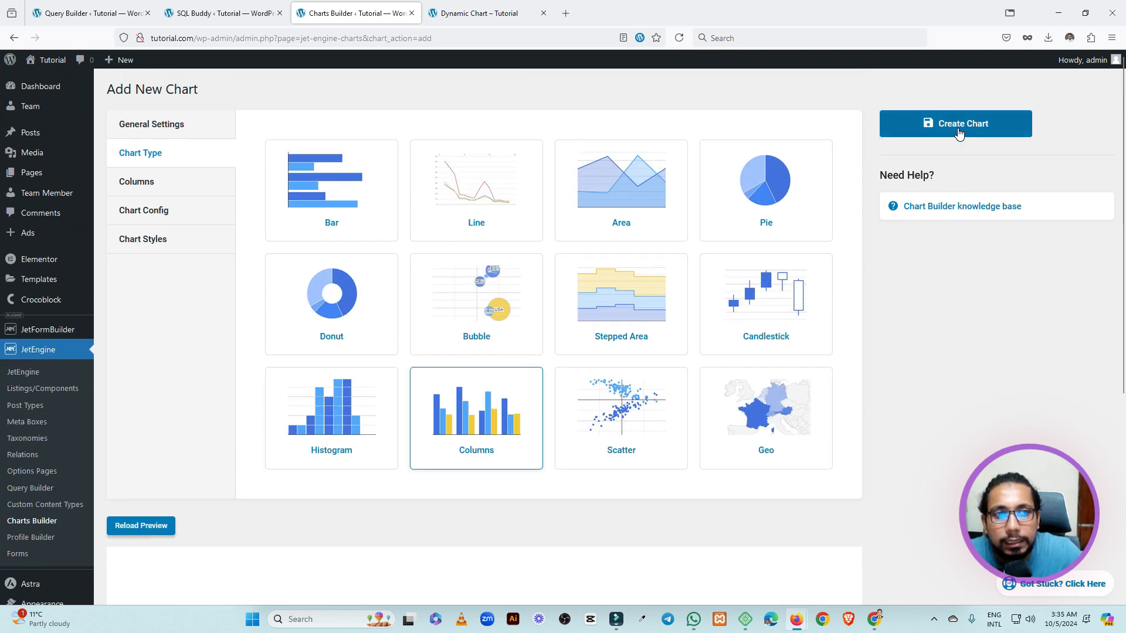
{"action": "left_click", "coordinate": [958, 133]}
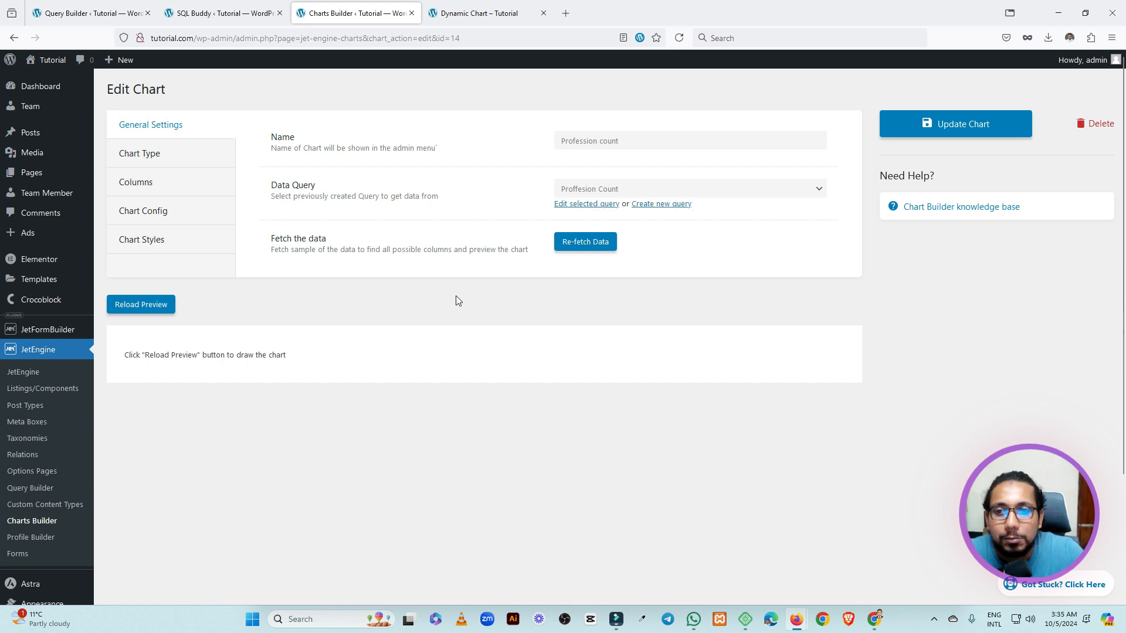
{"action": "left_click", "coordinate": [36, 521]}
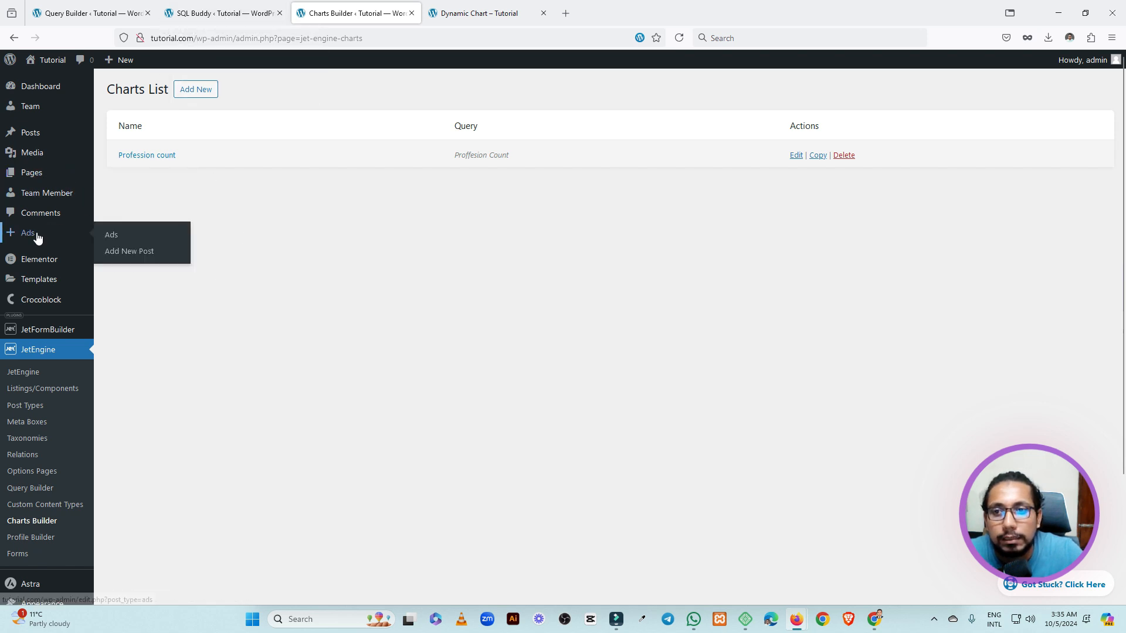
Open the Dynamic Chart page for editing in Elementor and add a single-column section.
{"action": "left_click", "coordinate": [35, 173]}
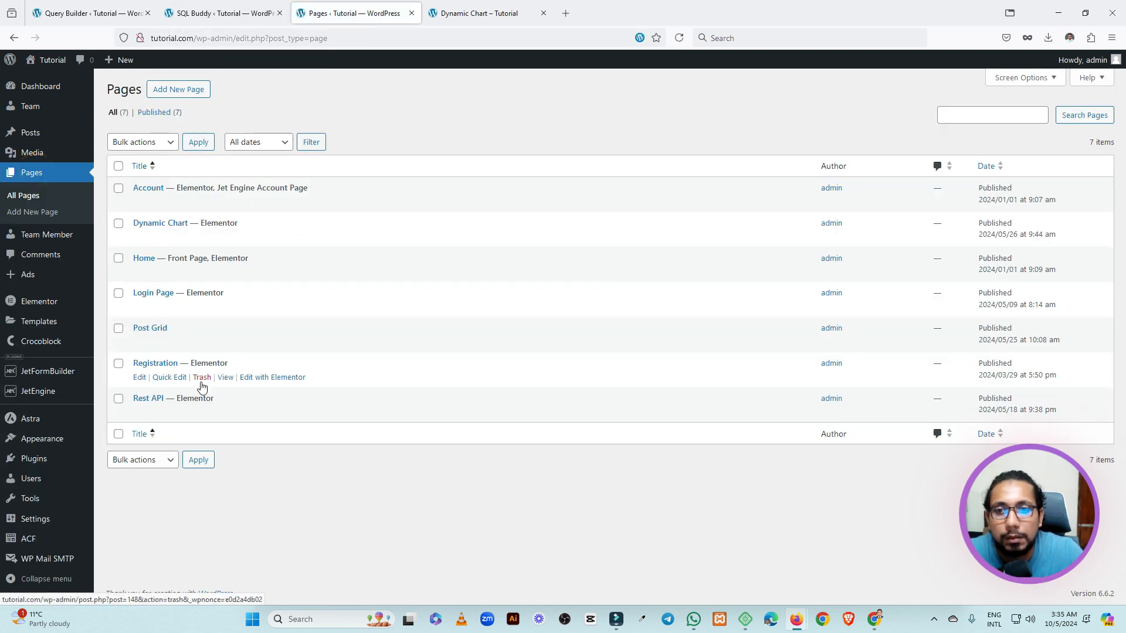
{"action": "left_click", "coordinate": [247, 242]}
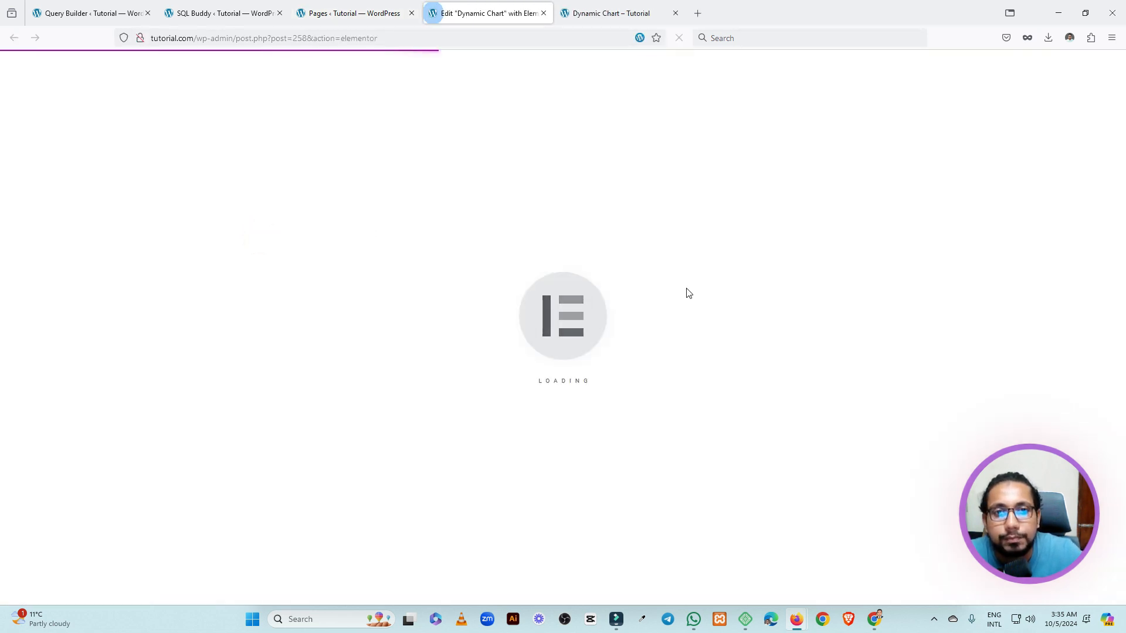
{"action": "left_click", "coordinate": [638, 195]}
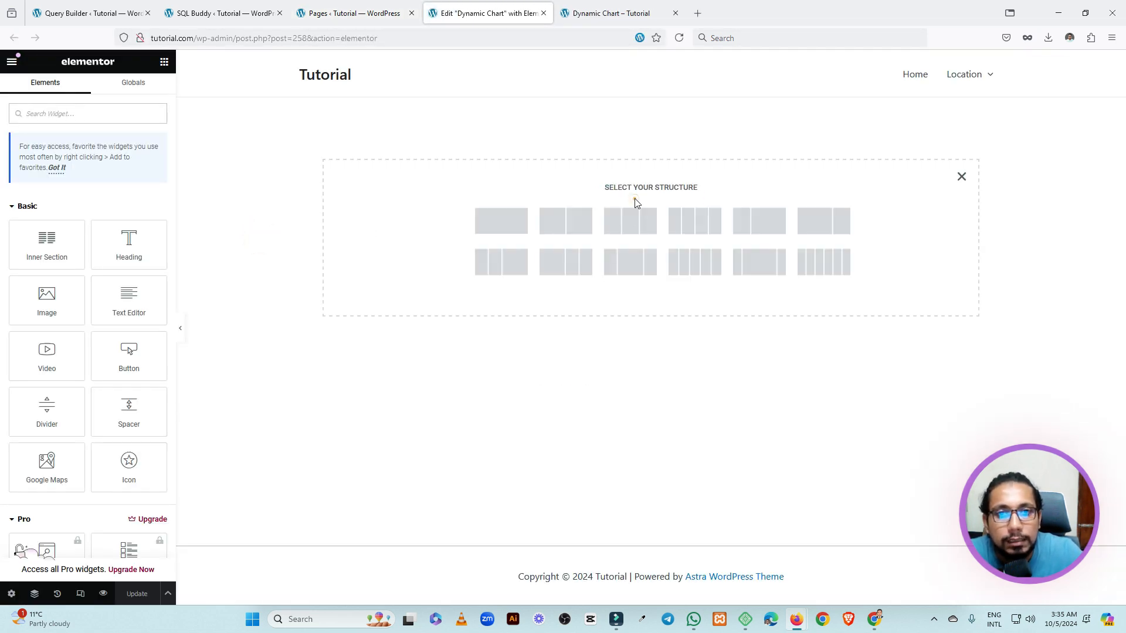
{"action": "left_click", "coordinate": [515, 222]}
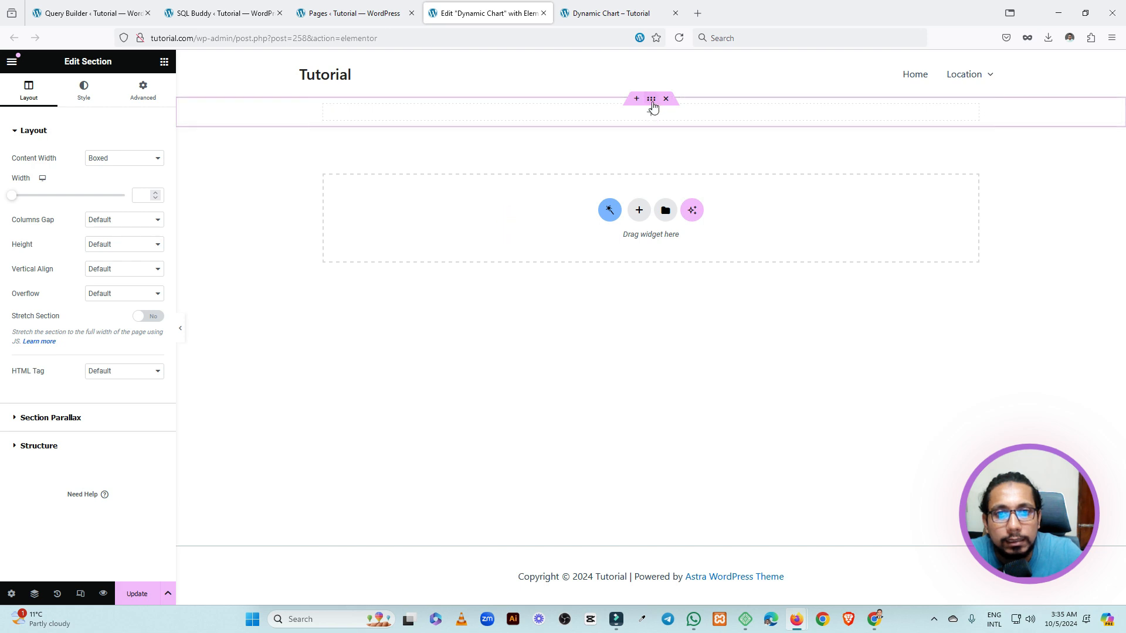
Unlink the new section's margins and set its top and bottom margins to 100 px each.
{"action": "left_click", "coordinate": [143, 94]}
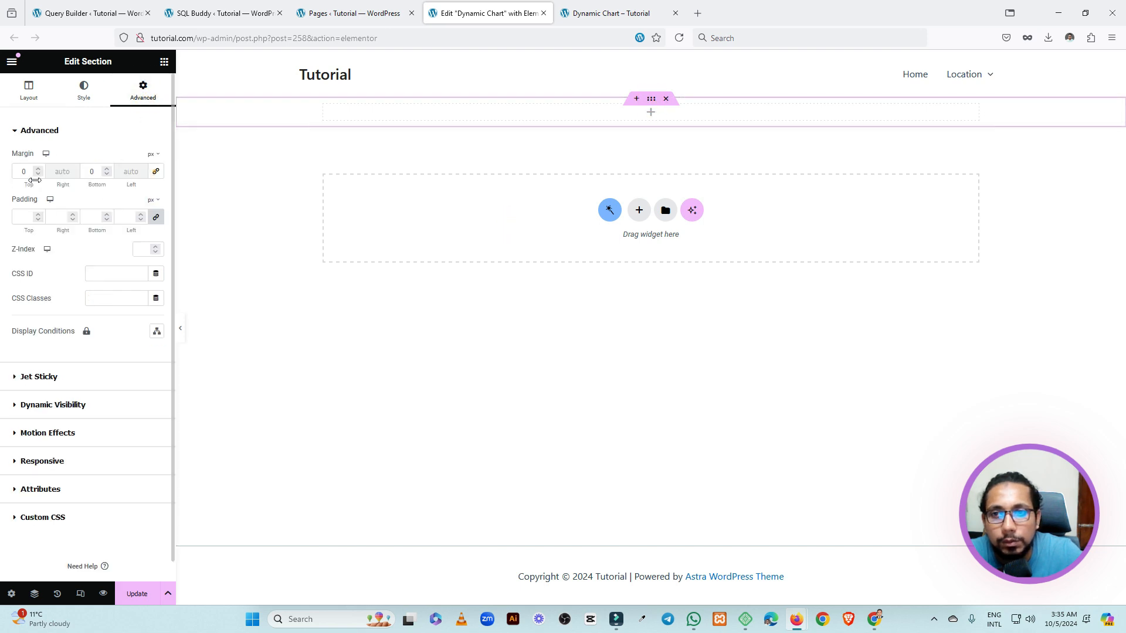
{"action": "left_click", "coordinate": [156, 171]}
{"action": "left_click", "coordinate": [23, 172]}
{"action": "type", "text": "100"}
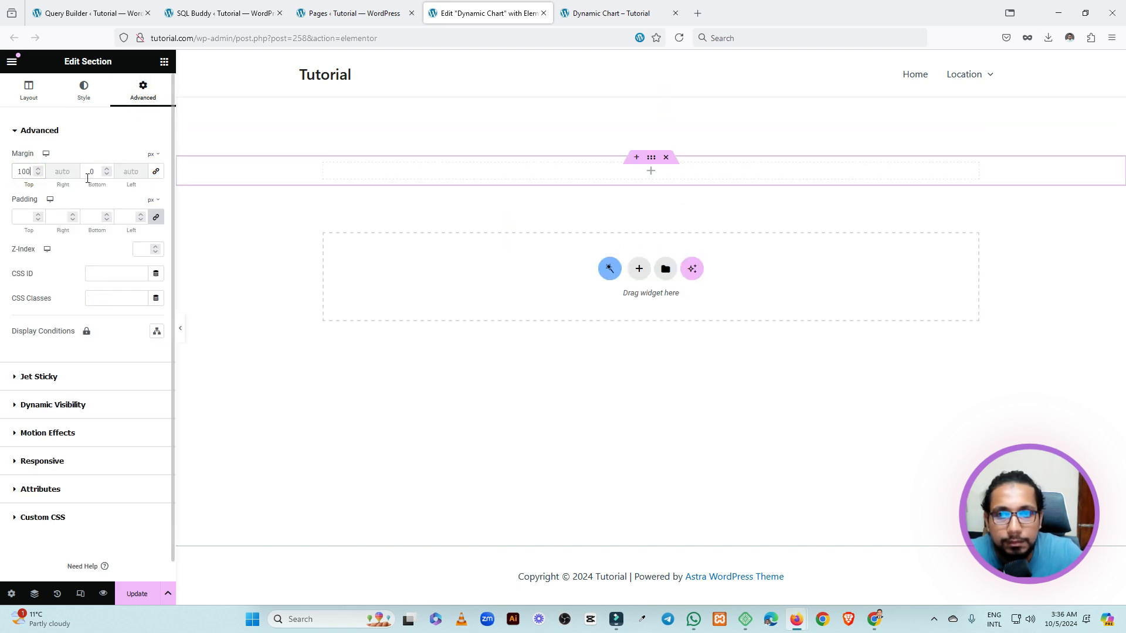
{"action": "left_click_drag", "start_coordinate": [95, 171], "coordinate": [65, 171]}
{"action": "type", "text": "100"}
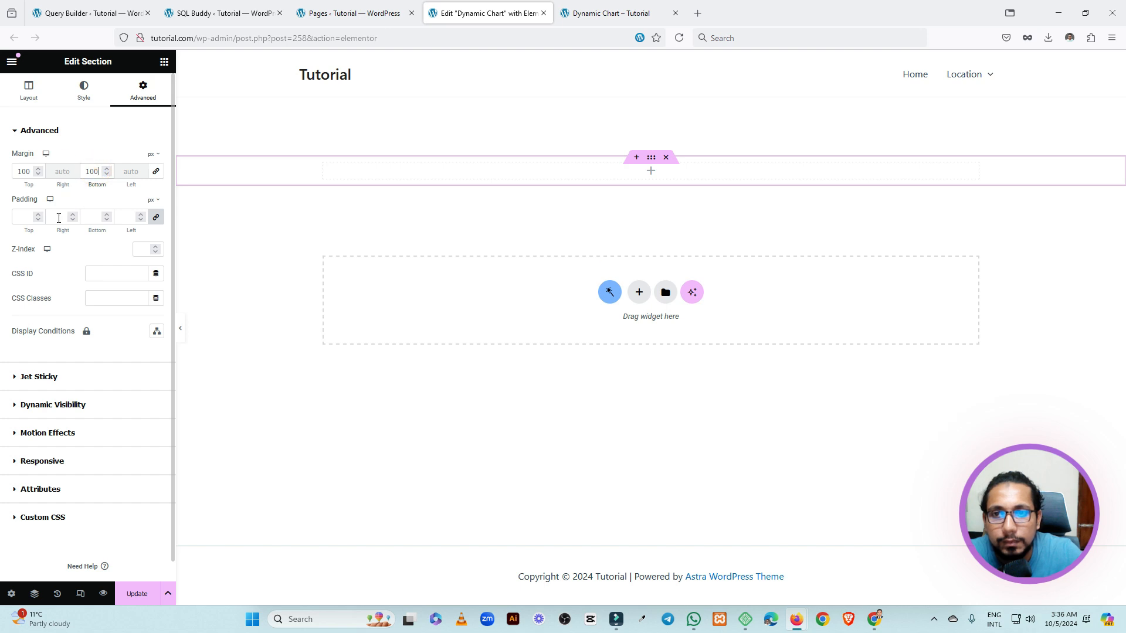
Add a Dynamic Chart widget to the section and choose Profession count as its chart.
{"action": "left_click", "coordinate": [162, 61]}
{"action": "left_click", "coordinate": [55, 113]}
{"action": "type", "text": "dyn"}
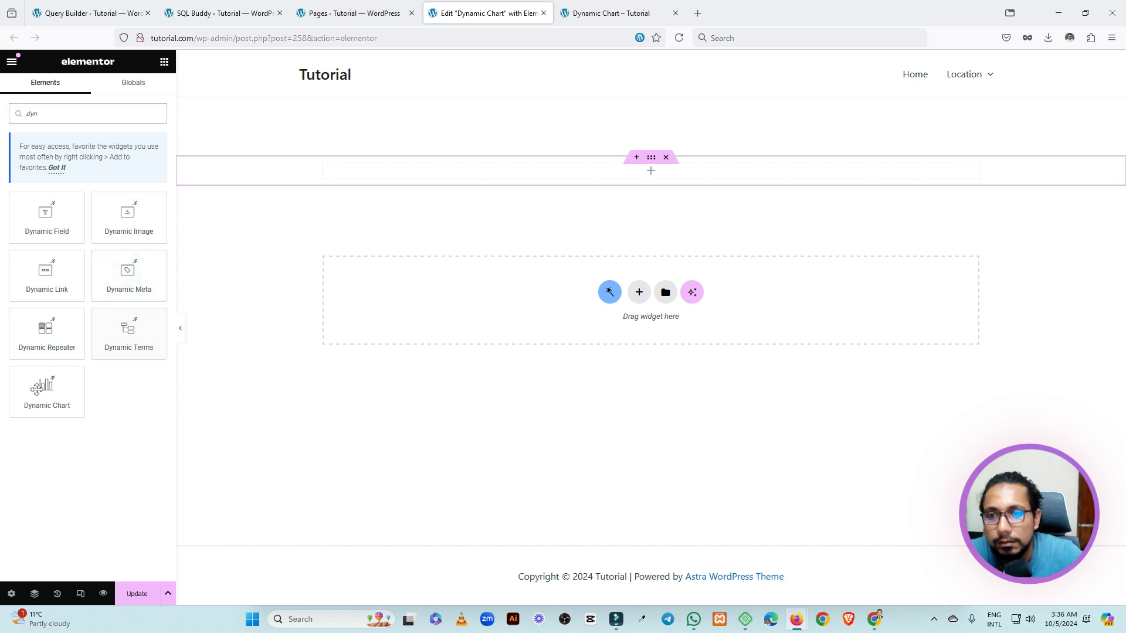
{"action": "left_click_drag", "start_coordinate": [47, 389], "coordinate": [650, 176]}
{"action": "left_click", "coordinate": [120, 159]}
{"action": "left_click", "coordinate": [119, 175]}
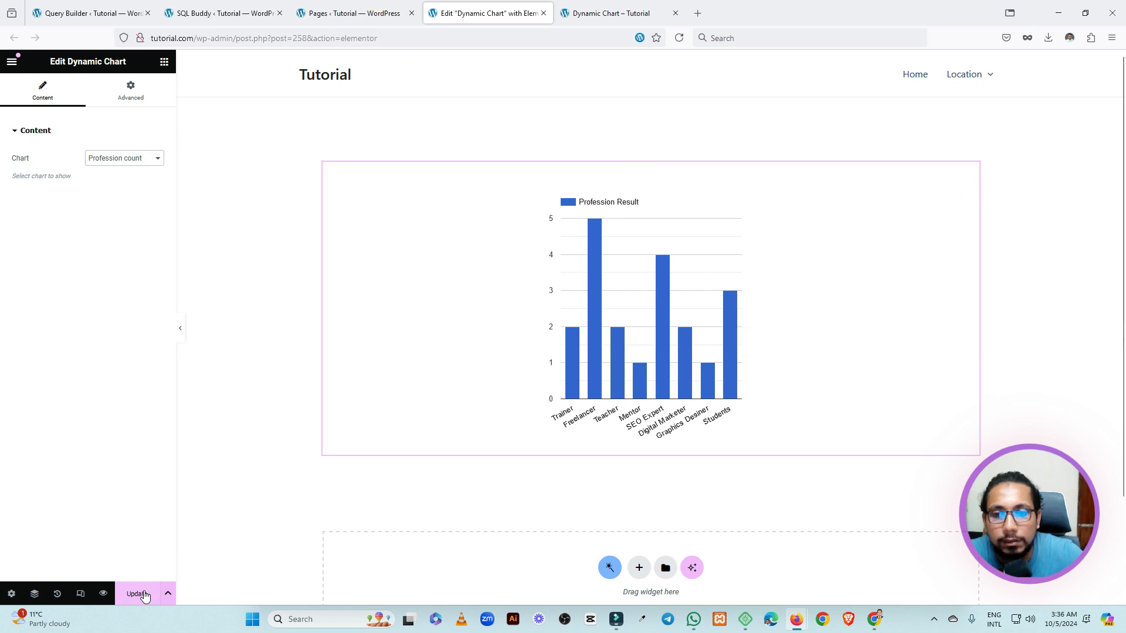
Save the page changes and reload the live Dynamic Chart page to see the chart.
{"action": "left_click", "coordinate": [126, 594]}
{"action": "left_click", "coordinate": [598, 9]}
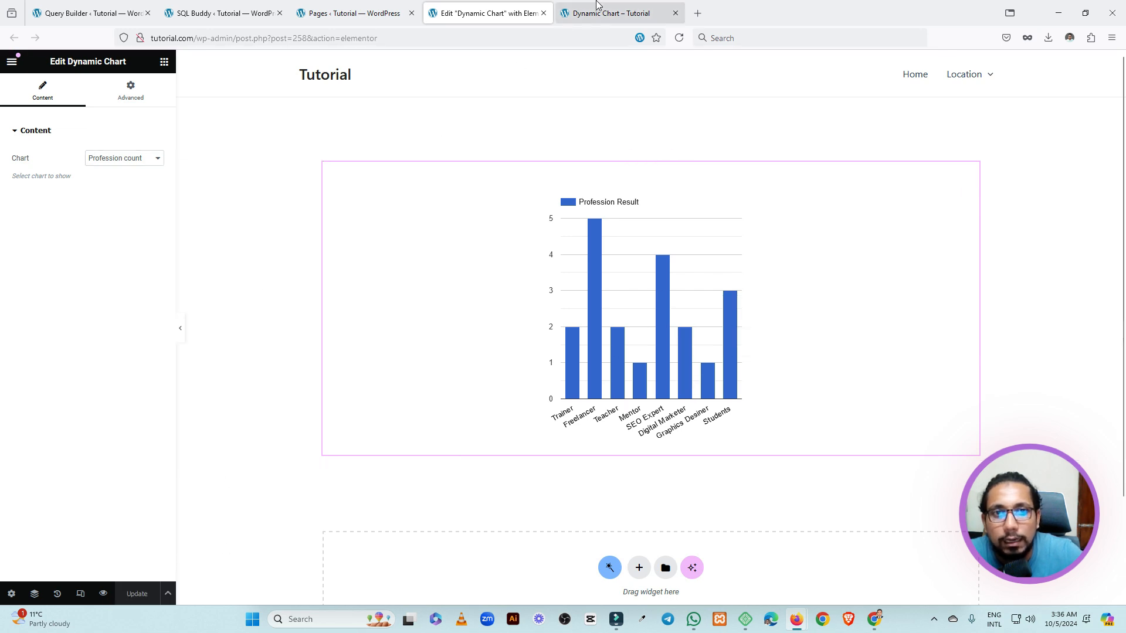
{"action": "left_click", "coordinate": [679, 38]}
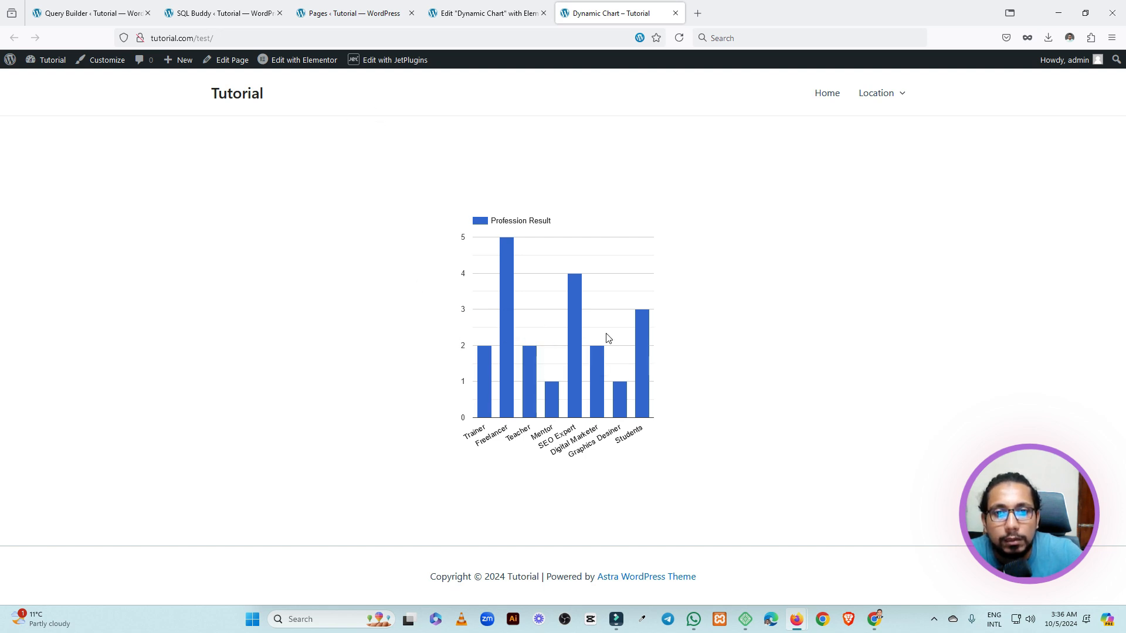
Open the Team Member list and start a new item.
{"action": "left_click", "coordinate": [88, 12]}
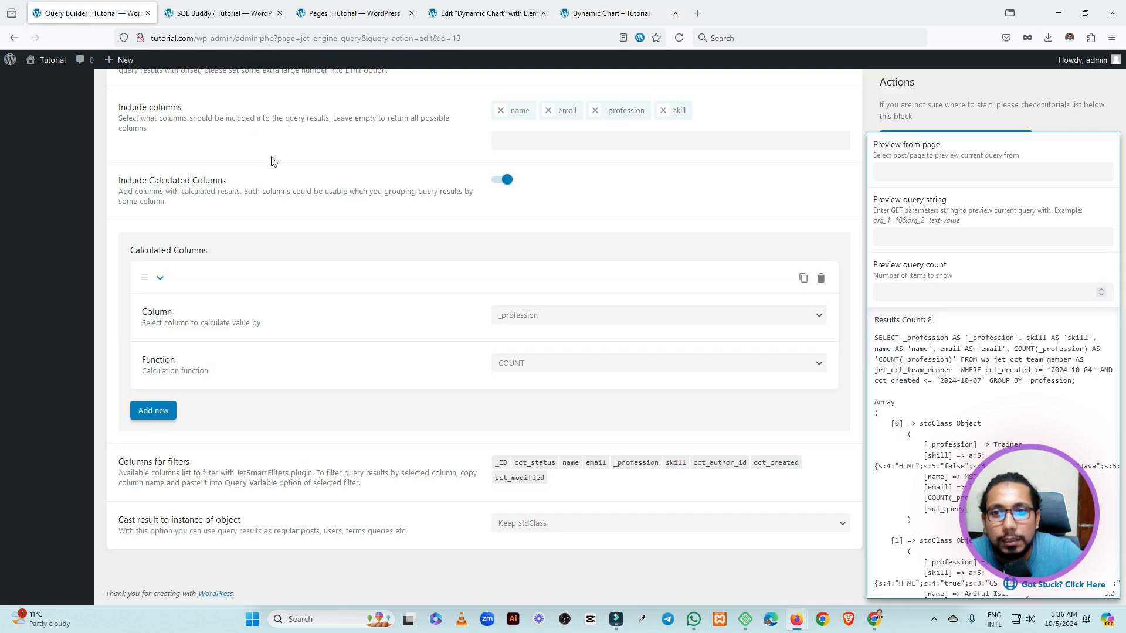
{"action": "scroll", "coordinate": [104, 192], "scroll_direction": "up", "scroll_amount": 10}
{"action": "scroll", "coordinate": [101, 191], "scroll_direction": "up", "scroll_amount": 5}
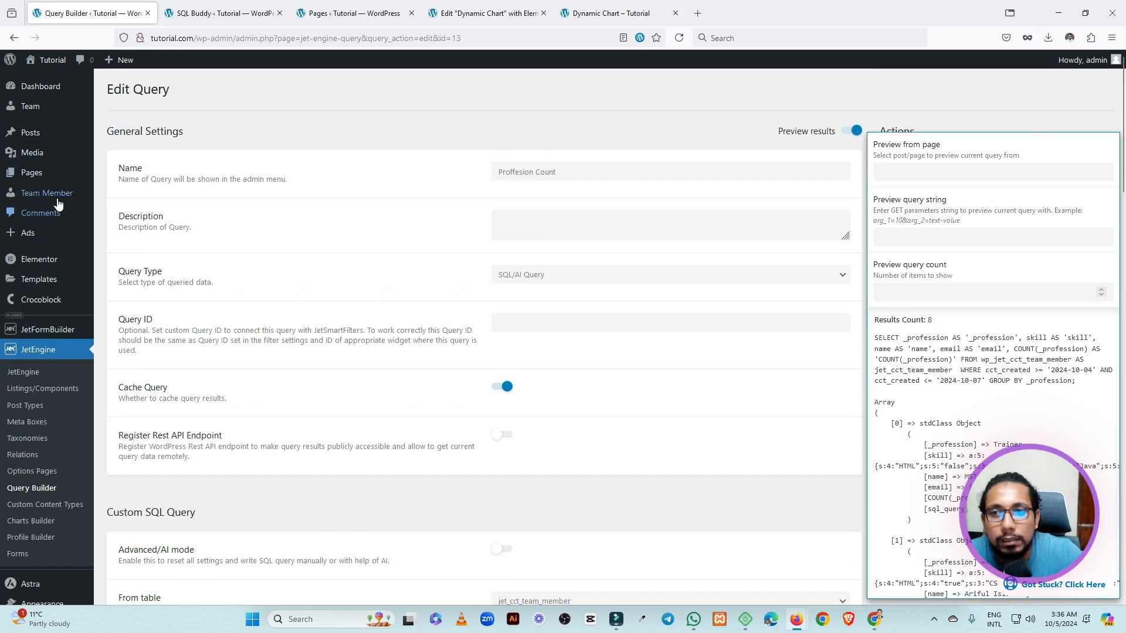
{"action": "left_click", "coordinate": [56, 196]}
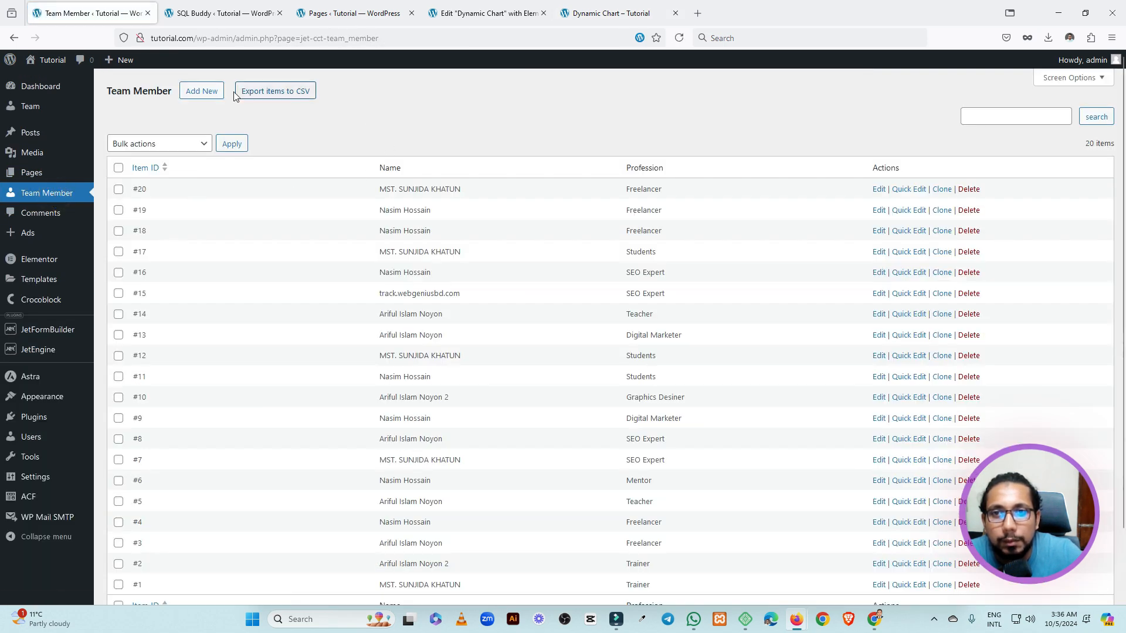
{"action": "left_click", "coordinate": [209, 92]}
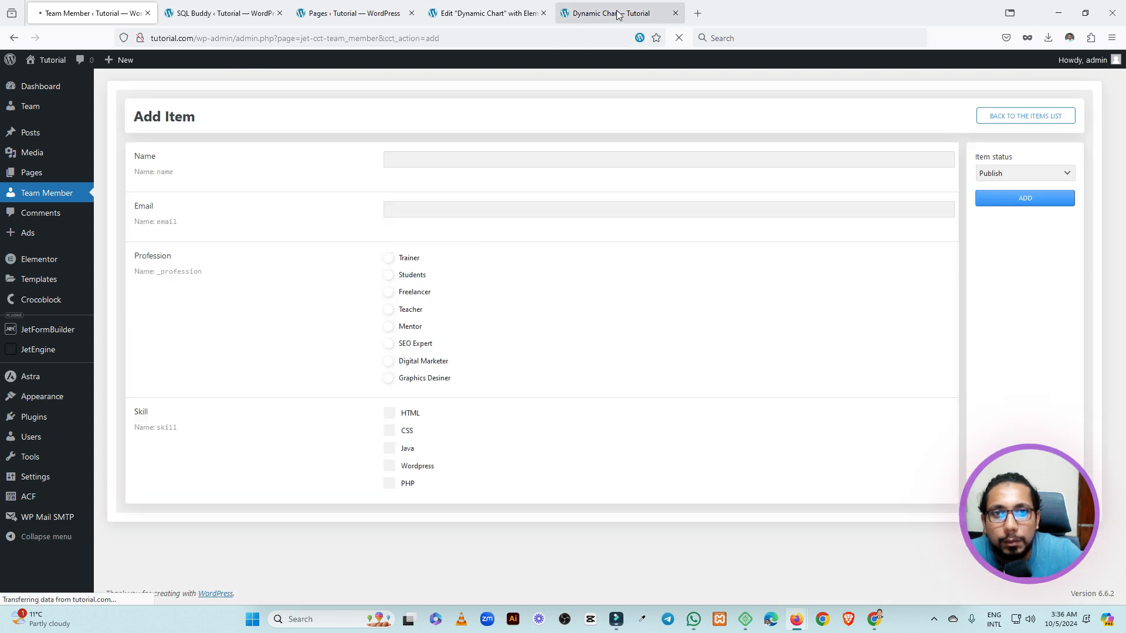
Check the profession bars on the live Dynamic Chart page and return to the new Team Member form.
{"action": "left_click", "coordinate": [609, 13]}
{"action": "mouse_move", "coordinate": [532, 405]}
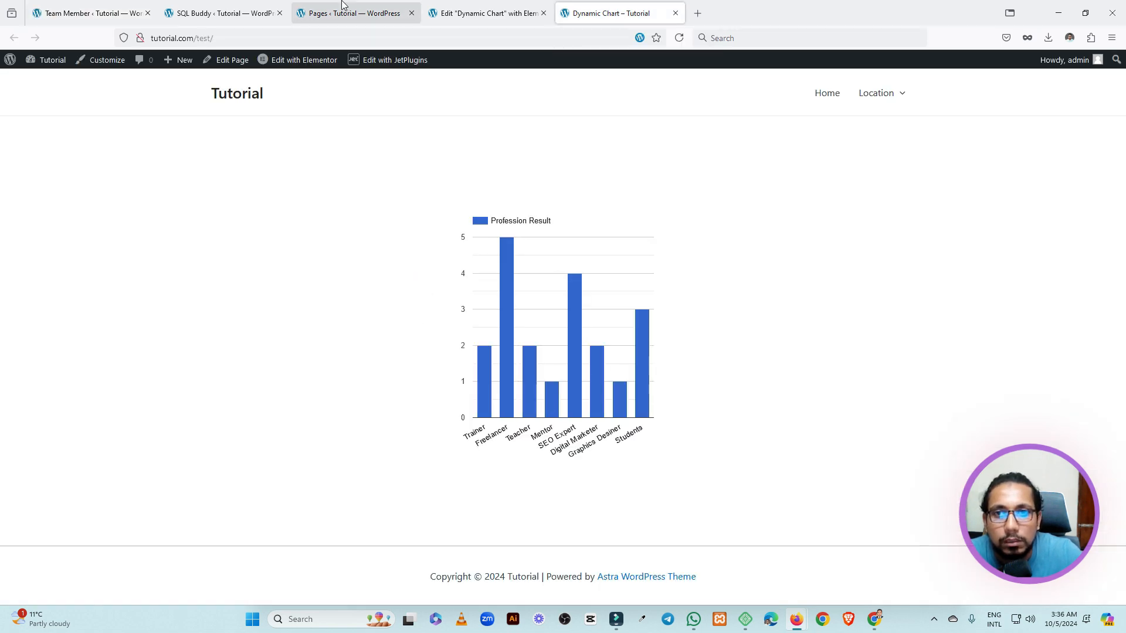
{"action": "left_click", "coordinate": [310, 4]}
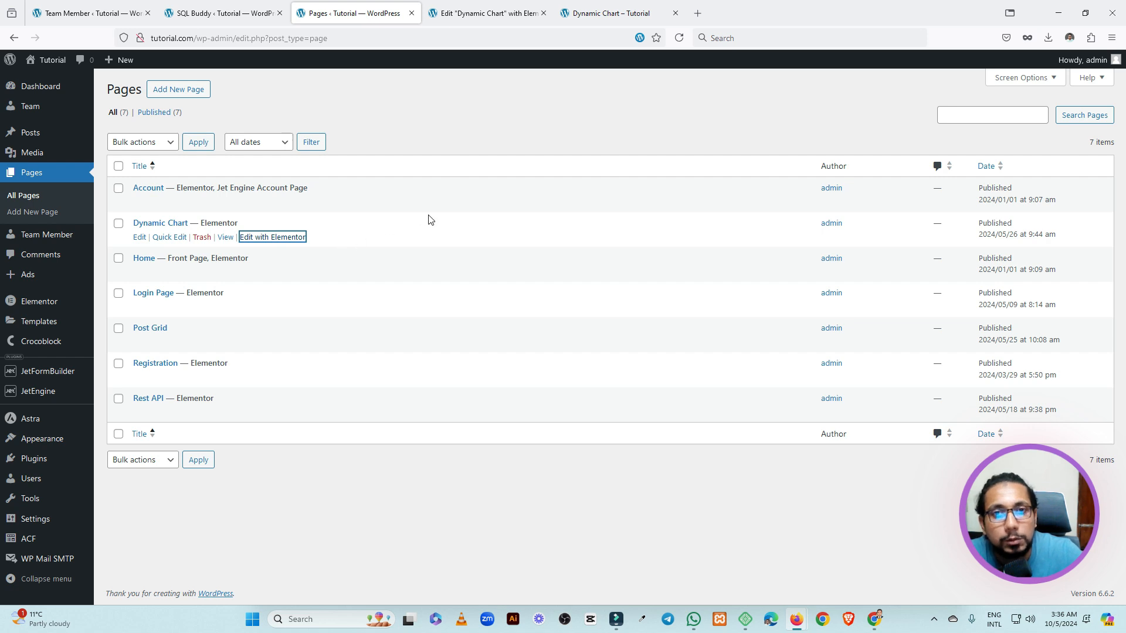
{"action": "left_click", "coordinate": [97, 12]}
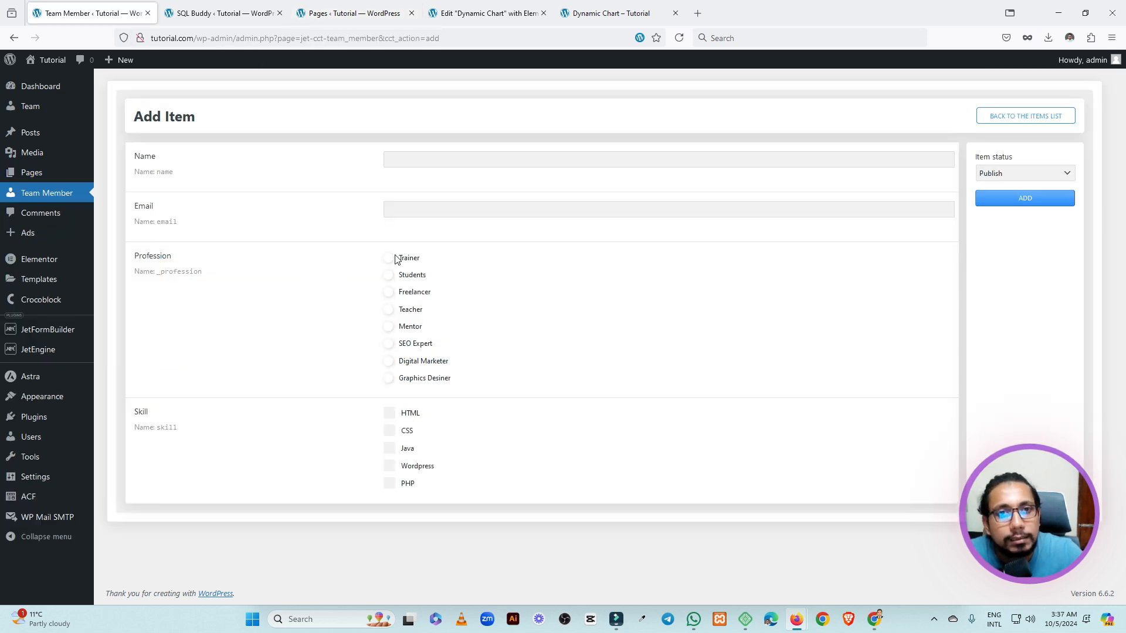
Fill in the new member's name and email, choose profession Teacher and skill HTML, and add the item.
{"action": "left_click", "coordinate": [420, 157]}
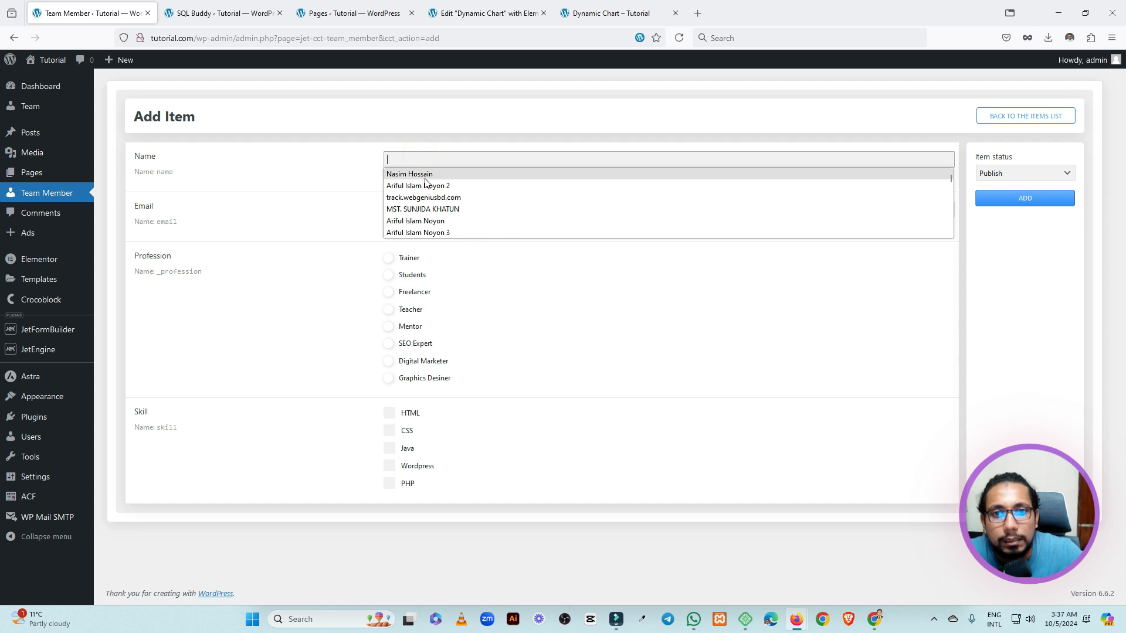
{"action": "left_click", "coordinate": [424, 176]}
{"action": "left_click", "coordinate": [419, 208]}
{"action": "left_click", "coordinate": [426, 240]}
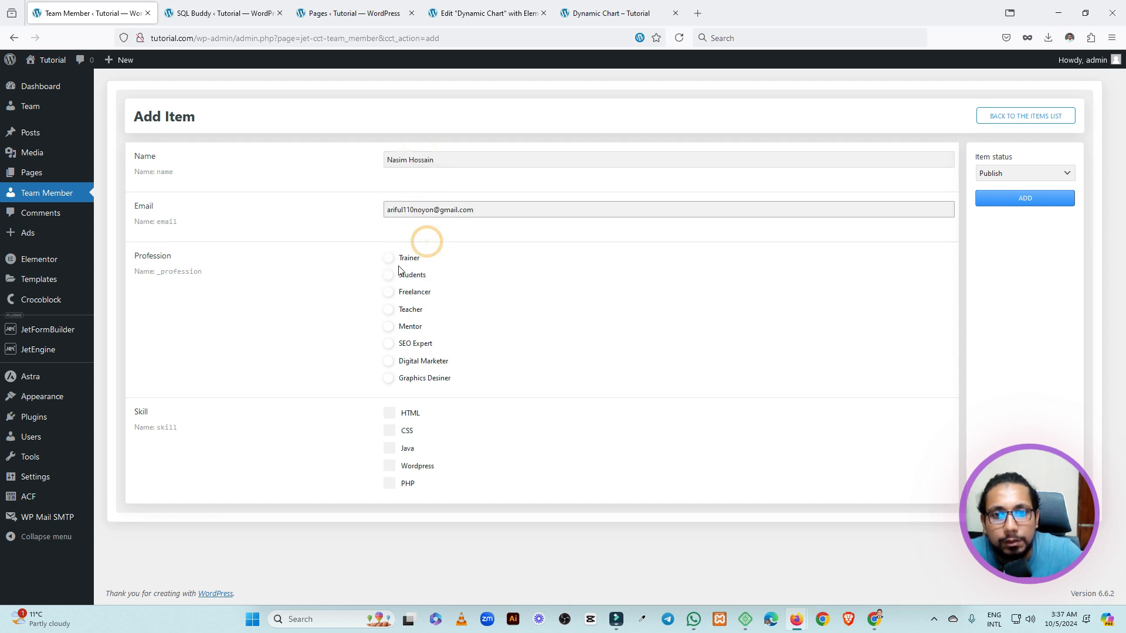
{"action": "left_click", "coordinate": [388, 310]}
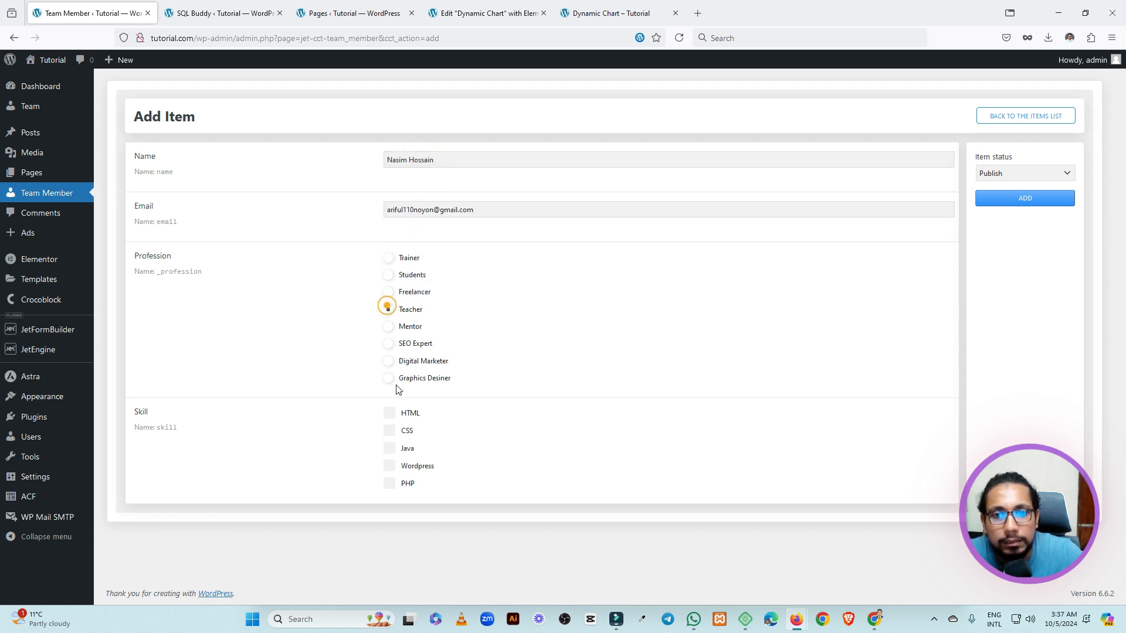
{"action": "left_click", "coordinate": [389, 413]}
{"action": "left_click", "coordinate": [1024, 197]}
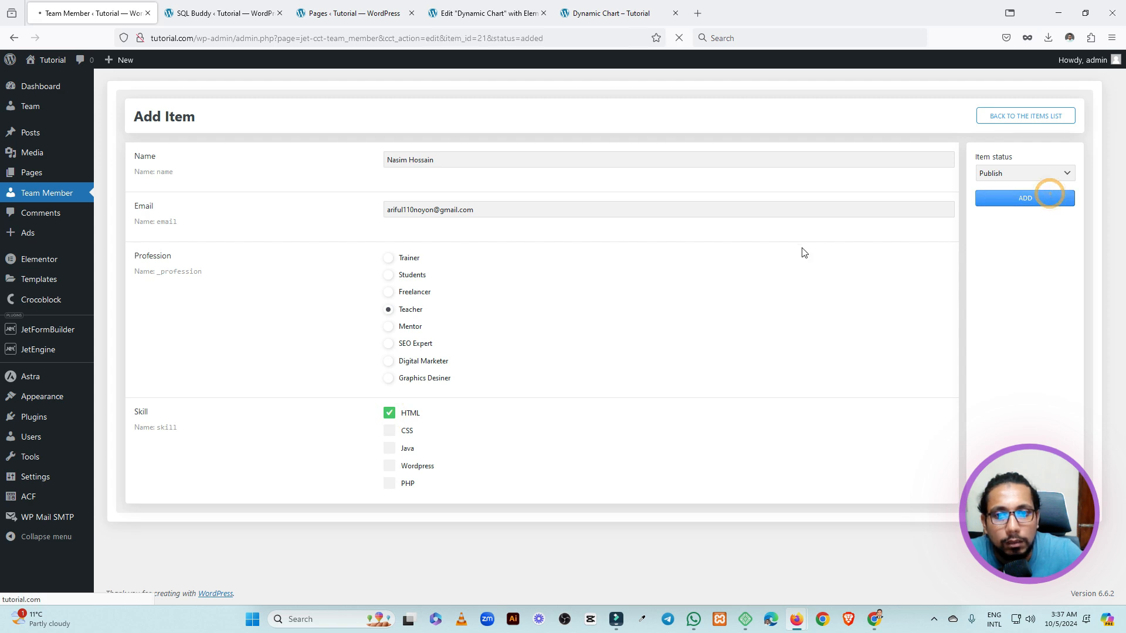
Reload the live Dynamic Chart page and inspect the Teacher bar's count.
{"action": "left_click", "coordinate": [613, 12]}
{"action": "left_click", "coordinate": [679, 37]}
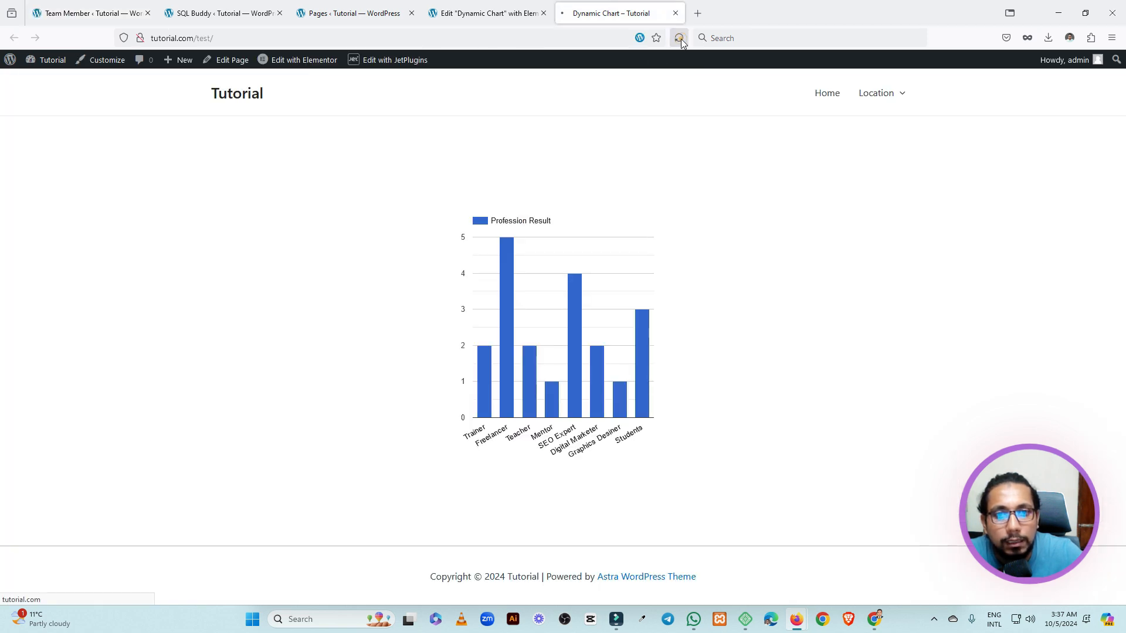
{"action": "mouse_move", "coordinate": [529, 332]}
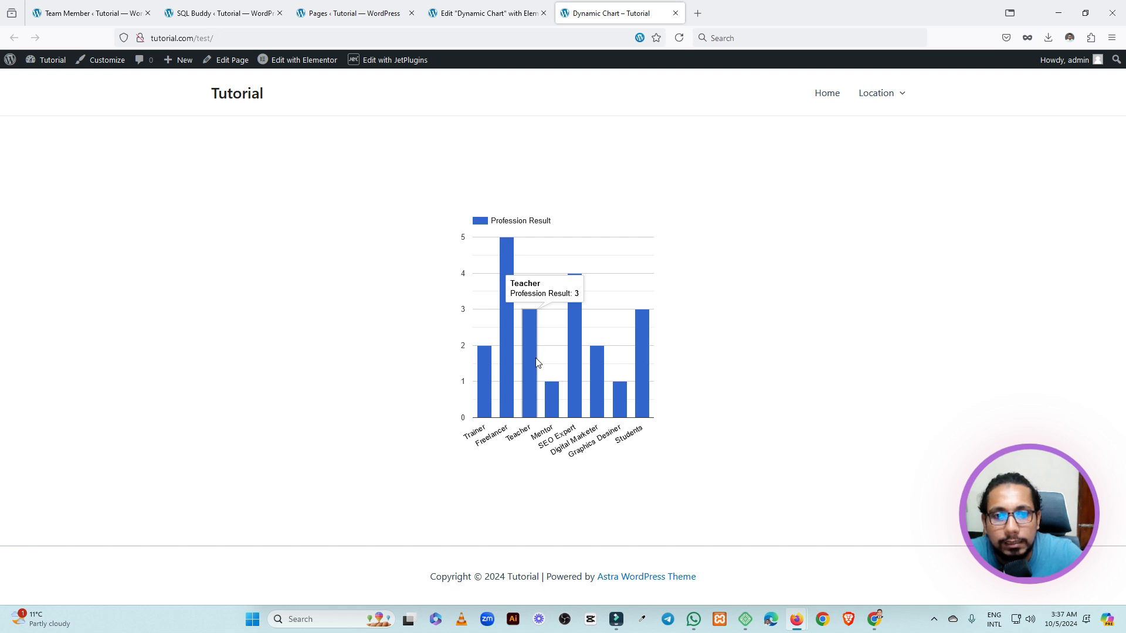
{"action": "mouse_move", "coordinate": [551, 401]}
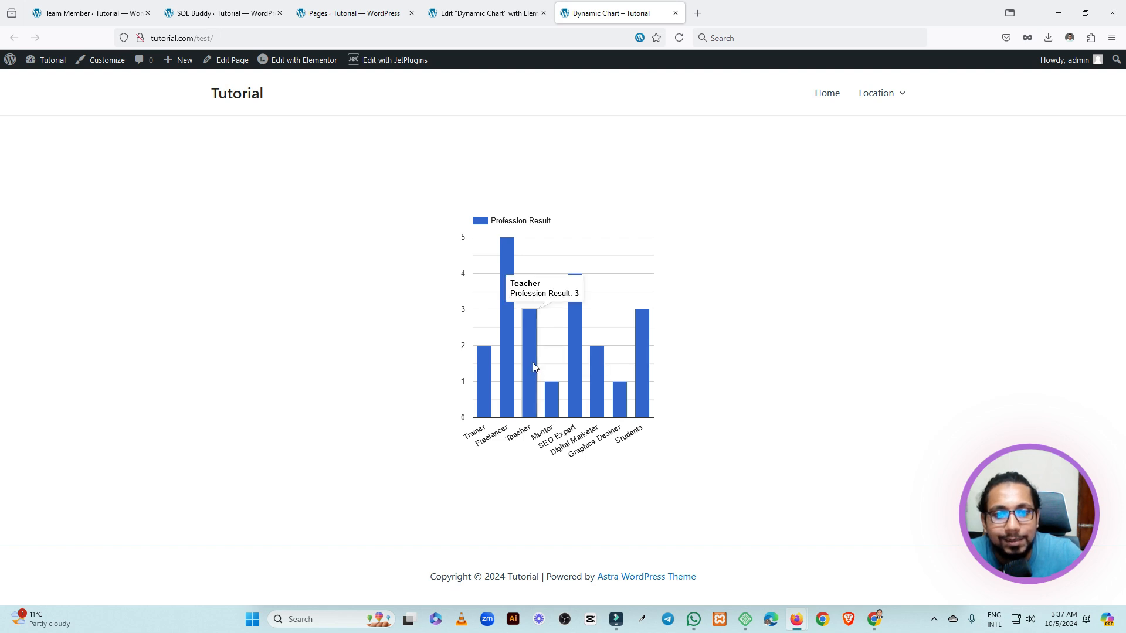
{"action": "mouse_move", "coordinate": [648, 361]}
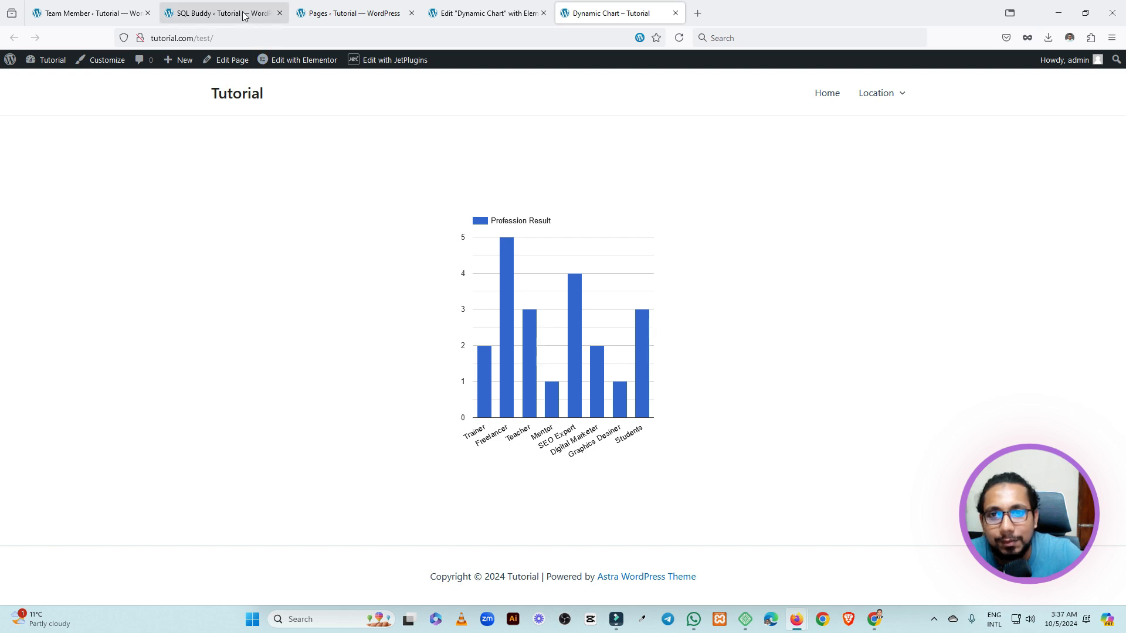
Add another Team Member item named track.webgeniusbd.com with an email address, profession Students and skill CSS.
{"action": "left_click", "coordinate": [109, 13]}
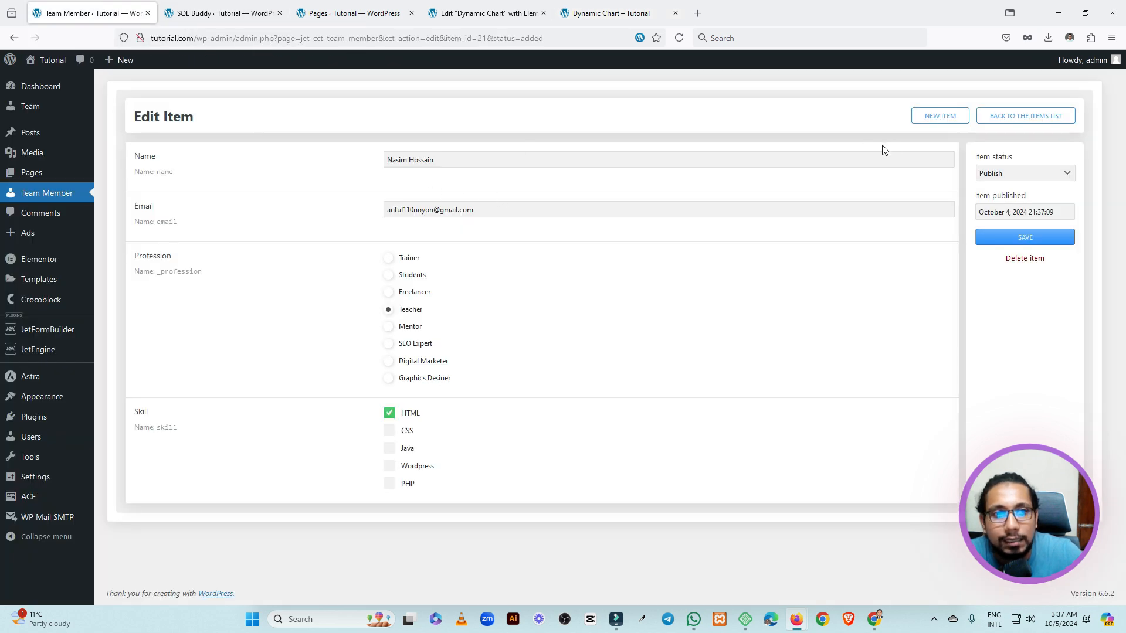
{"action": "left_click", "coordinate": [939, 116]}
{"action": "left_click", "coordinate": [620, 348]}
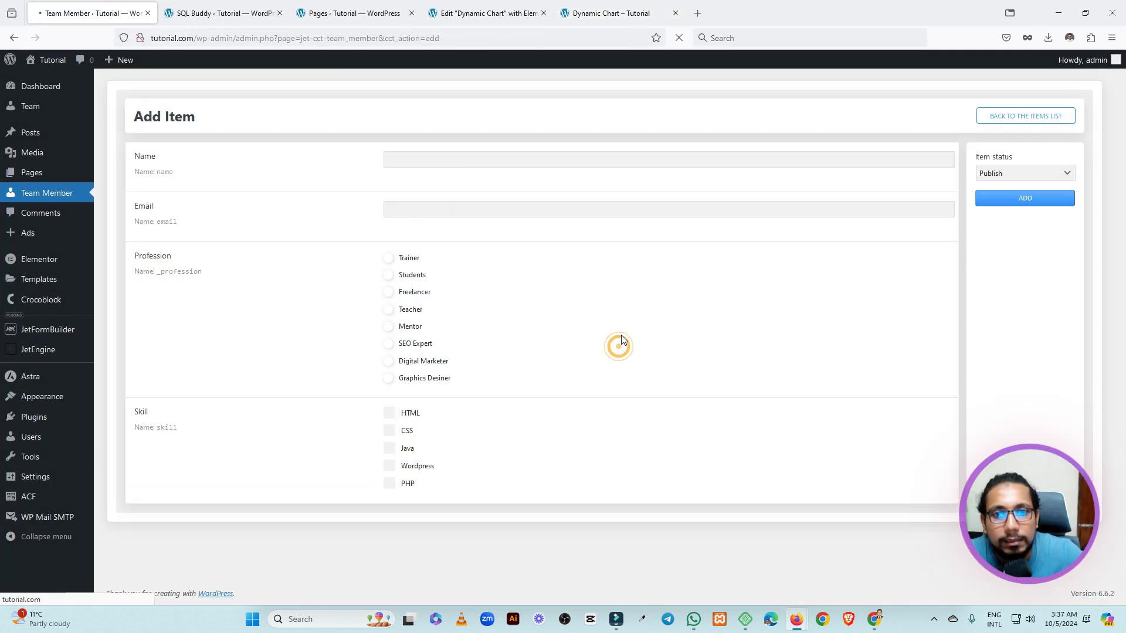
{"action": "left_click", "coordinate": [396, 162]}
{"action": "left_click", "coordinate": [410, 203]}
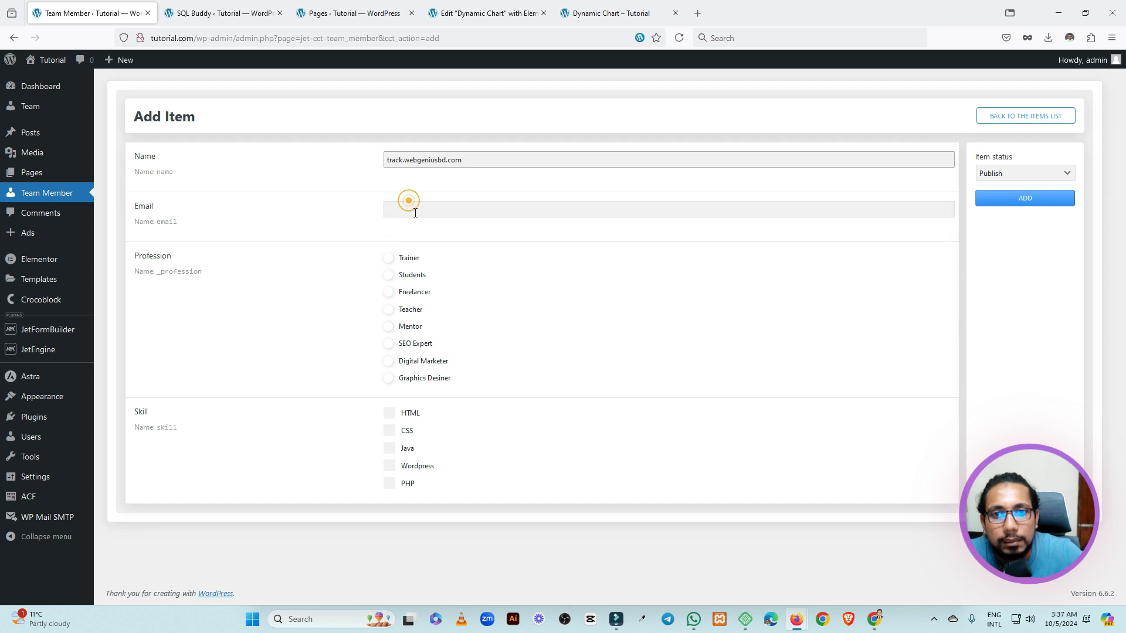
{"action": "left_click", "coordinate": [410, 209]}
{"action": "left_click", "coordinate": [416, 235]}
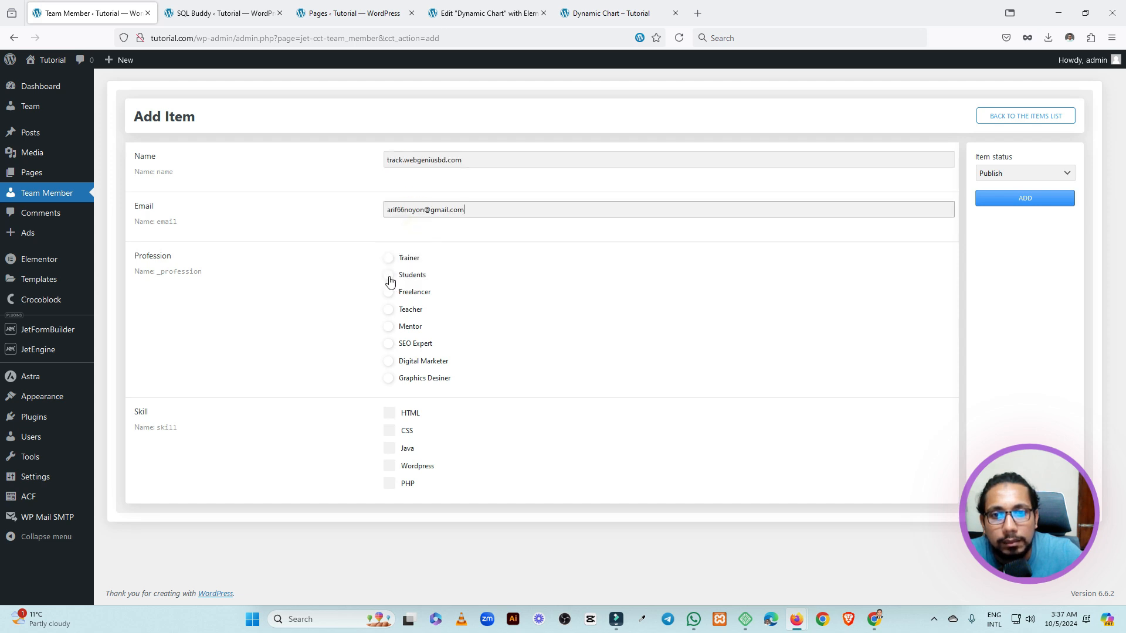
{"action": "left_click", "coordinate": [388, 275]}
{"action": "left_click", "coordinate": [389, 431]}
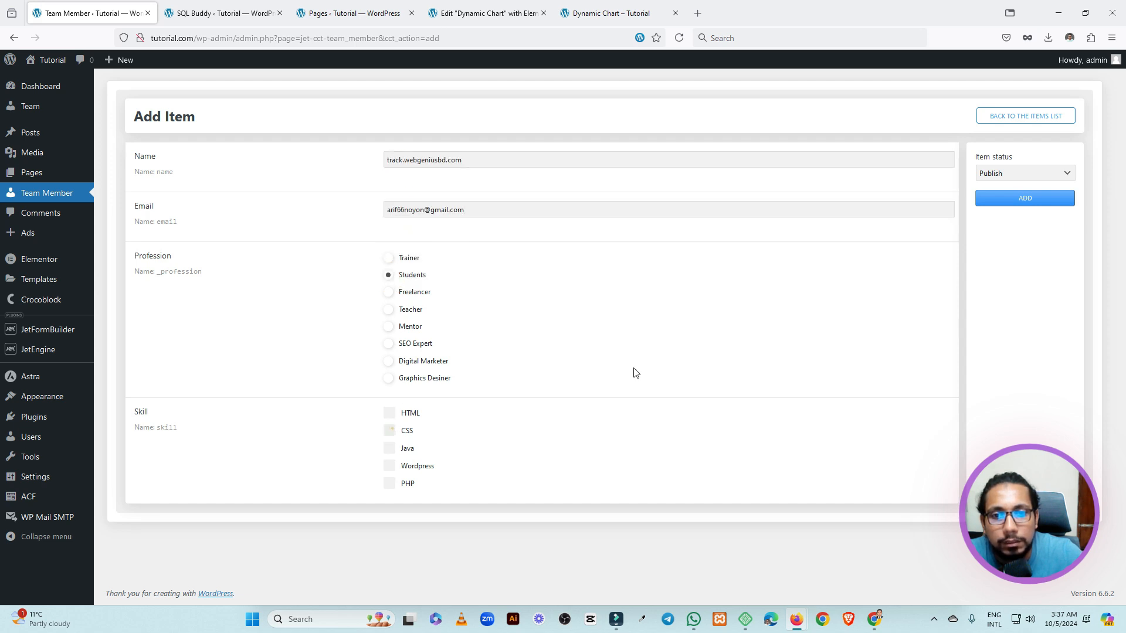
{"action": "left_click", "coordinate": [1026, 199]}
Reload the live Dynamic Chart page and inspect the Students bar's count.
{"action": "left_click", "coordinate": [611, 14]}
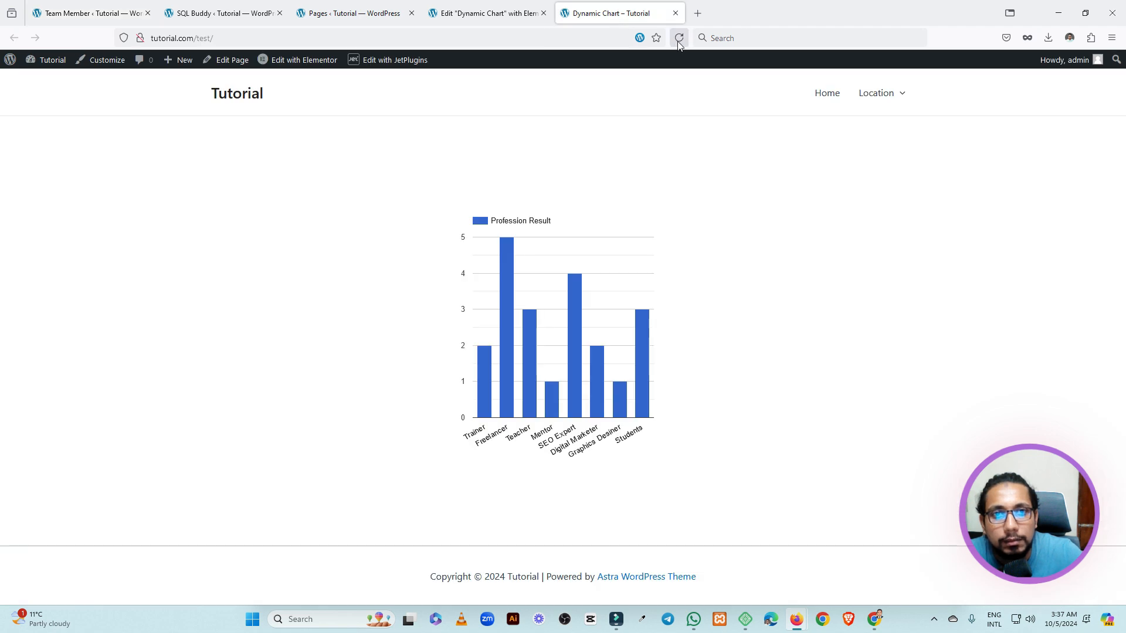
{"action": "mouse_move", "coordinate": [644, 322]}
{"action": "left_click", "coordinate": [686, 40]}
{"action": "mouse_move", "coordinate": [643, 305]}
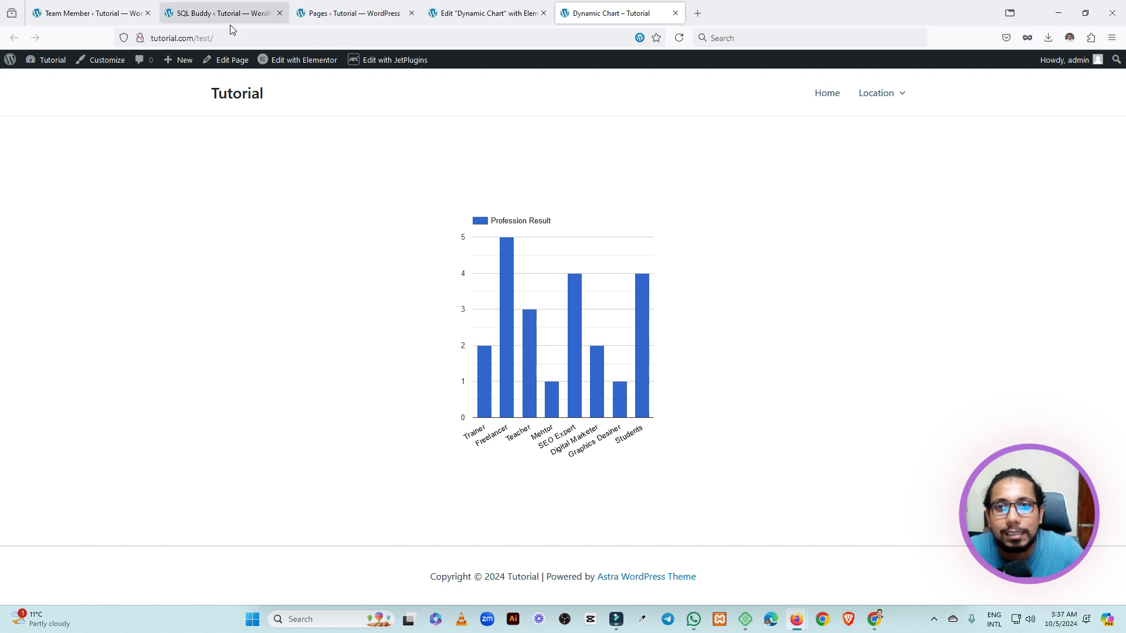
Open the Profession count chart for editing in JetEngine's Charts Builder.
{"action": "left_click", "coordinate": [326, 20]}
{"action": "left_click", "coordinate": [477, 13]}
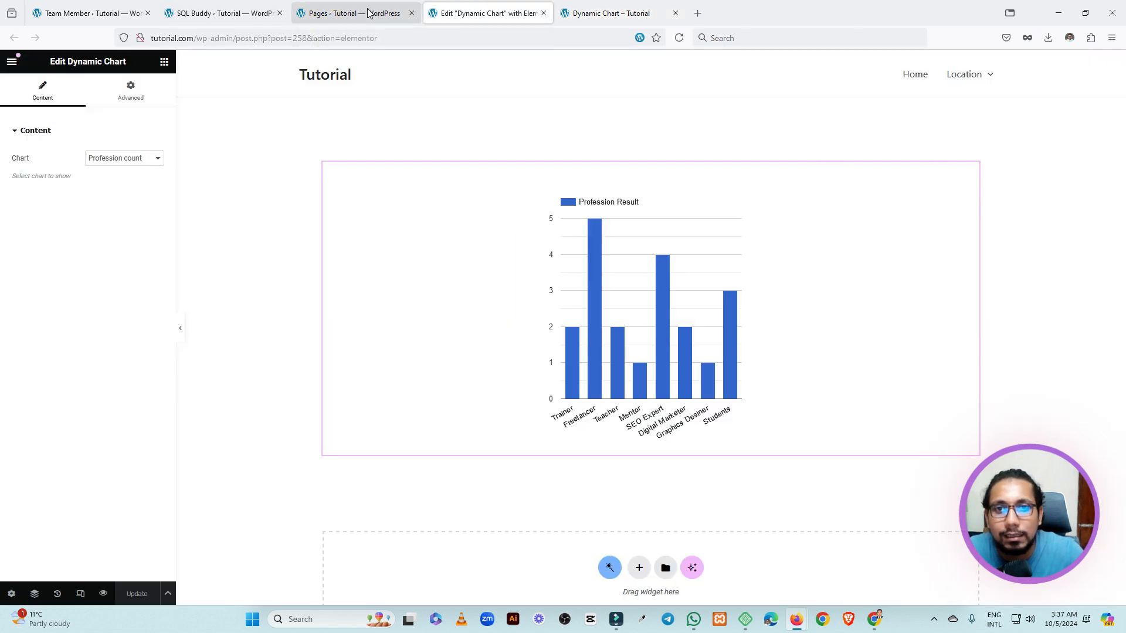
{"action": "left_click", "coordinate": [227, 7]}
{"action": "left_click", "coordinate": [85, 13]}
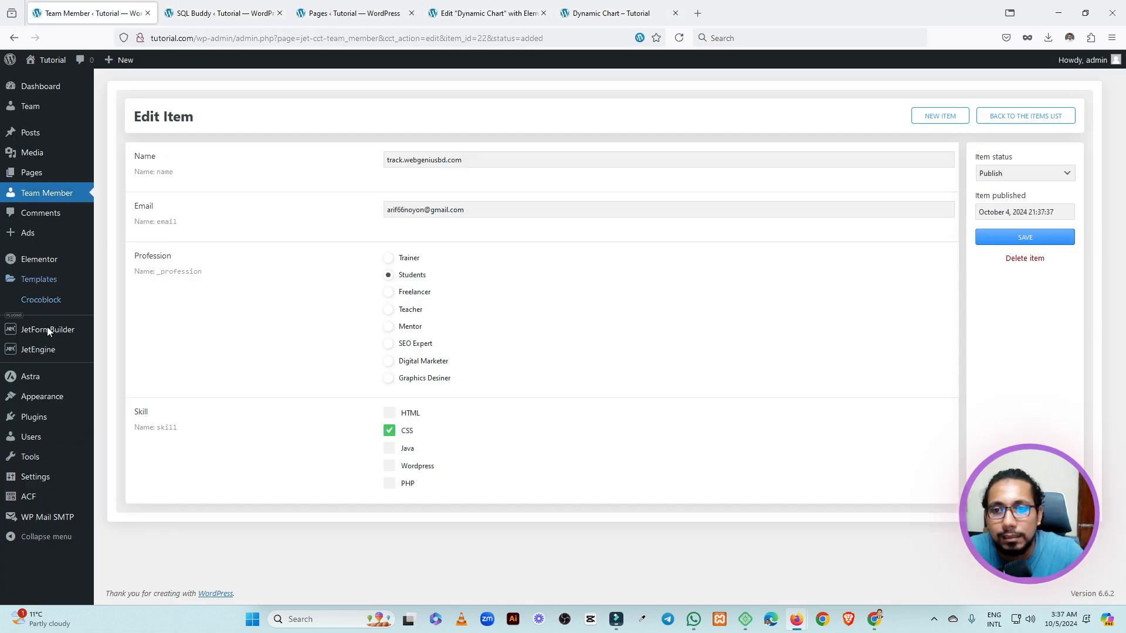
{"action": "mouse_move", "coordinate": [36, 356]}
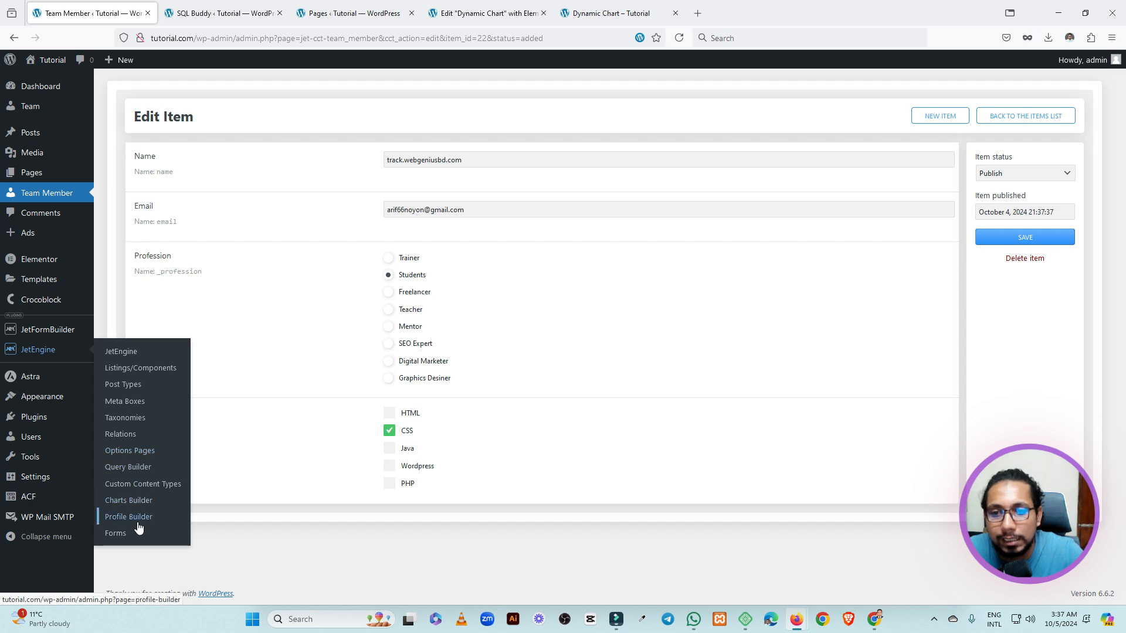
{"action": "left_click", "coordinate": [135, 503]}
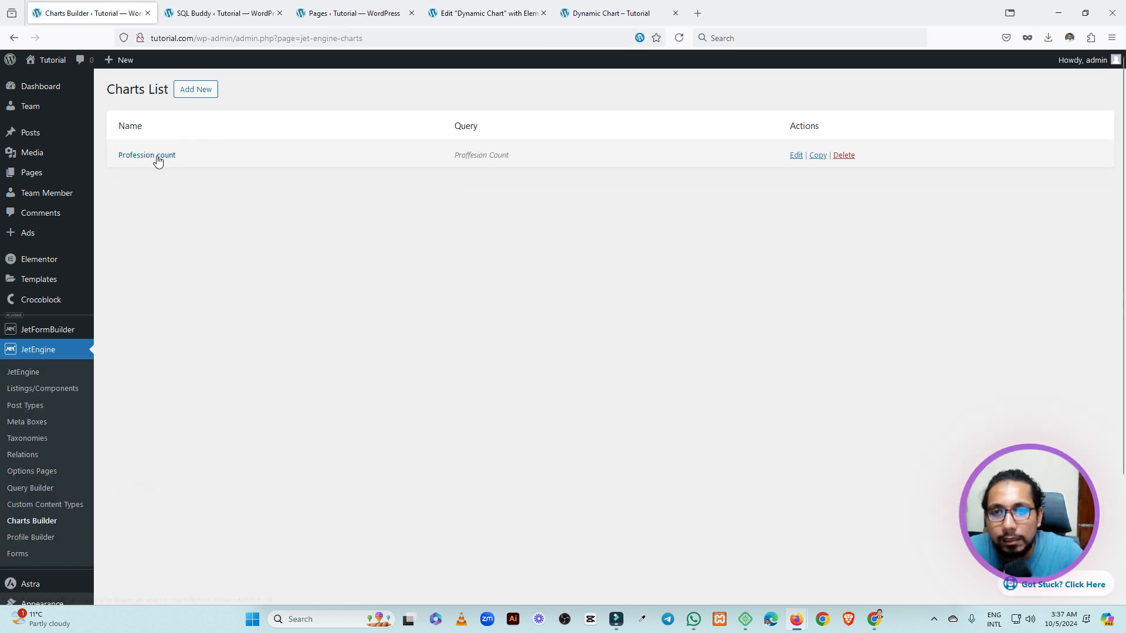
{"action": "left_click", "coordinate": [157, 158]}
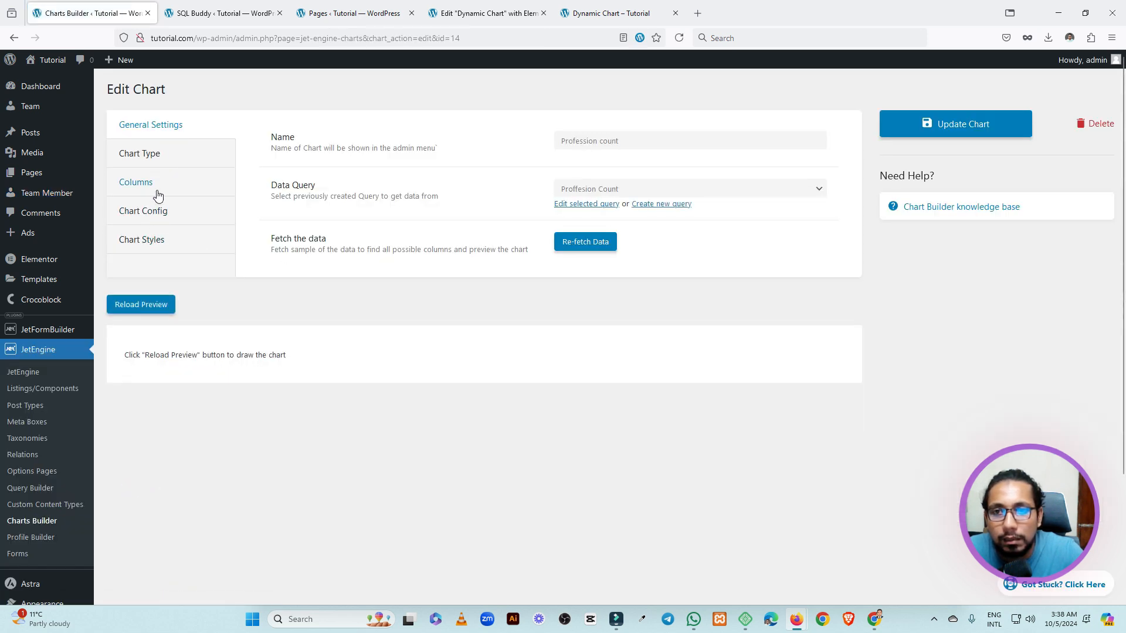
Change the chart type to Donut, reload the preview and update the chart.
{"action": "left_click", "coordinate": [157, 242]}
{"action": "left_click", "coordinate": [152, 154]}
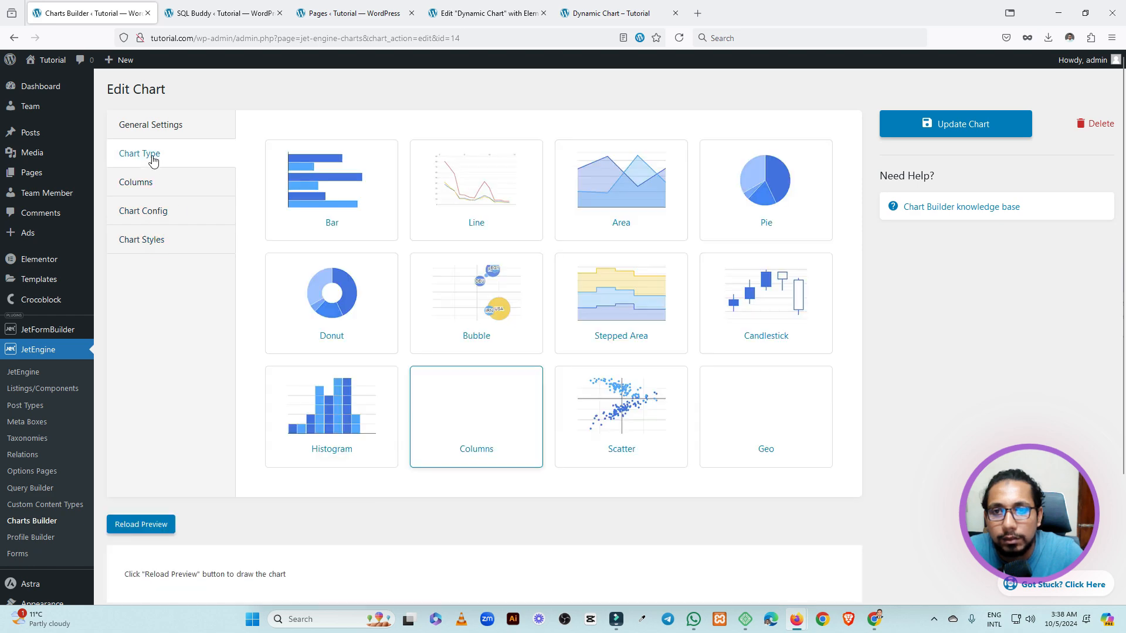
{"action": "left_click", "coordinate": [345, 299]}
{"action": "scroll", "coordinate": [181, 364], "scroll_direction": "down", "scroll_amount": 3}
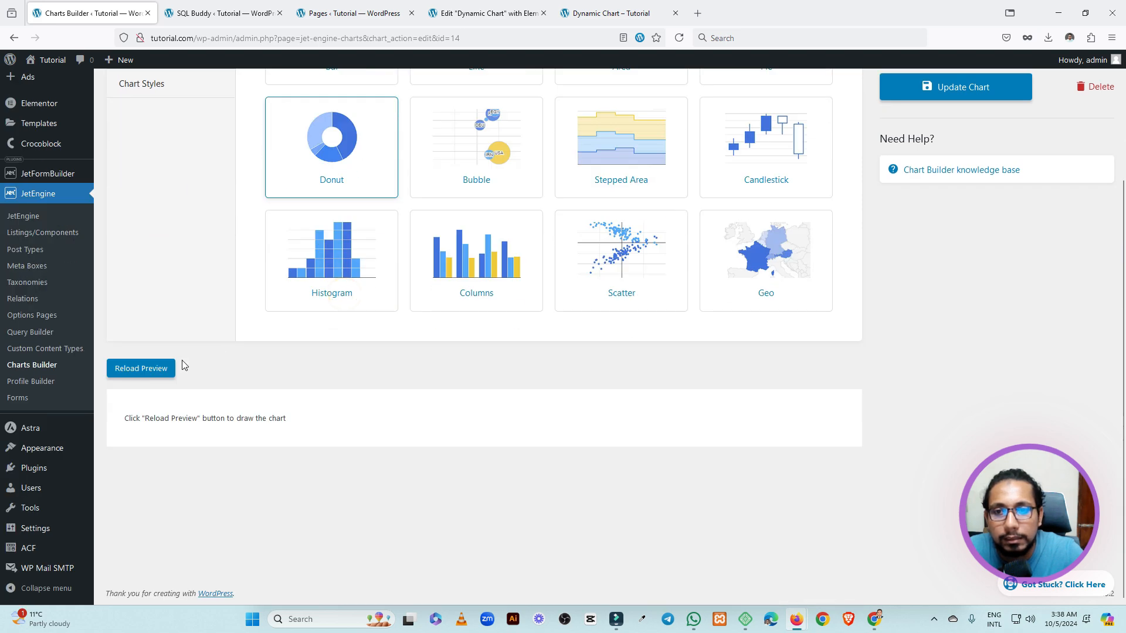
{"action": "left_click", "coordinate": [148, 368]}
{"action": "left_click", "coordinate": [934, 85]}
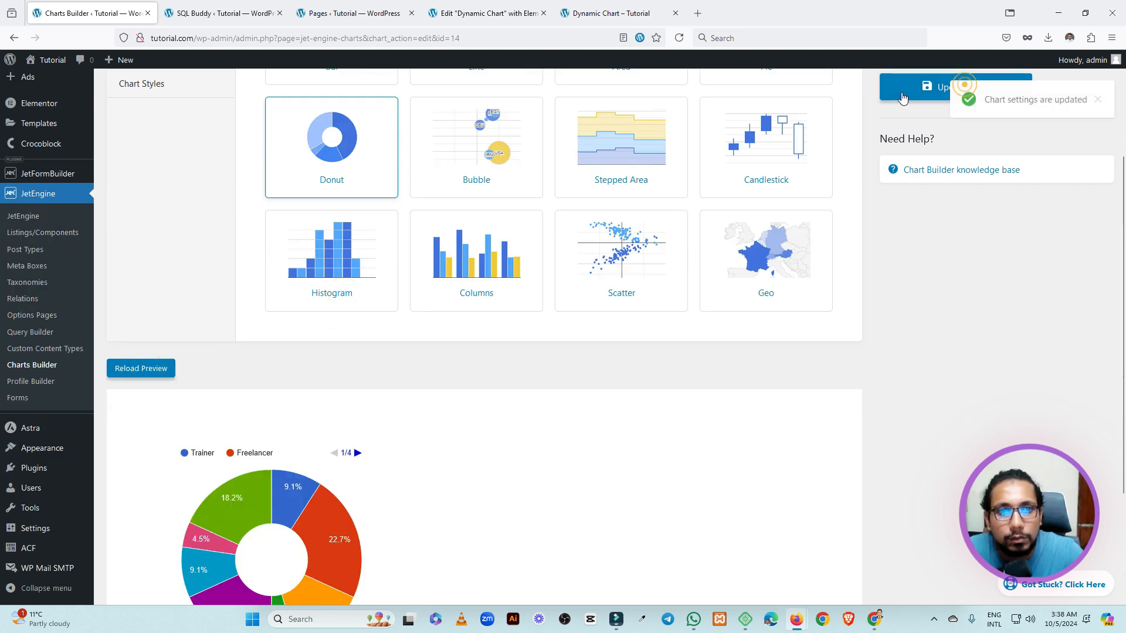
Reload the live Dynamic Chart page, inspect the donut's Freelancer slice and page through the legend to its end.
{"action": "left_click", "coordinate": [628, 13]}
{"action": "left_click", "coordinate": [679, 37]}
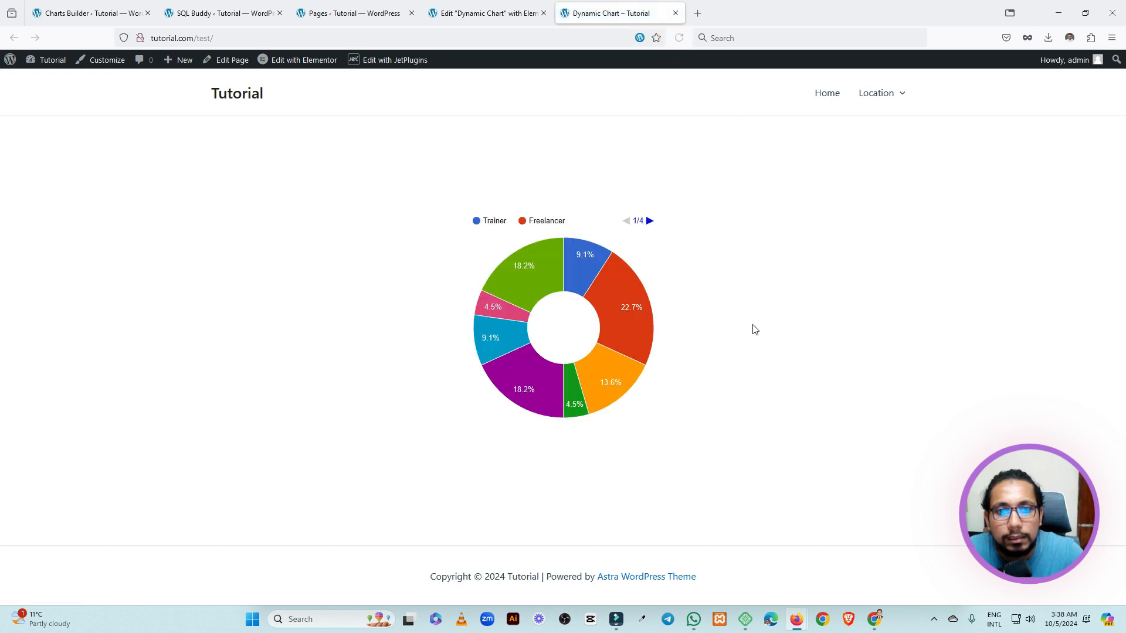
{"action": "mouse_move", "coordinate": [622, 335]}
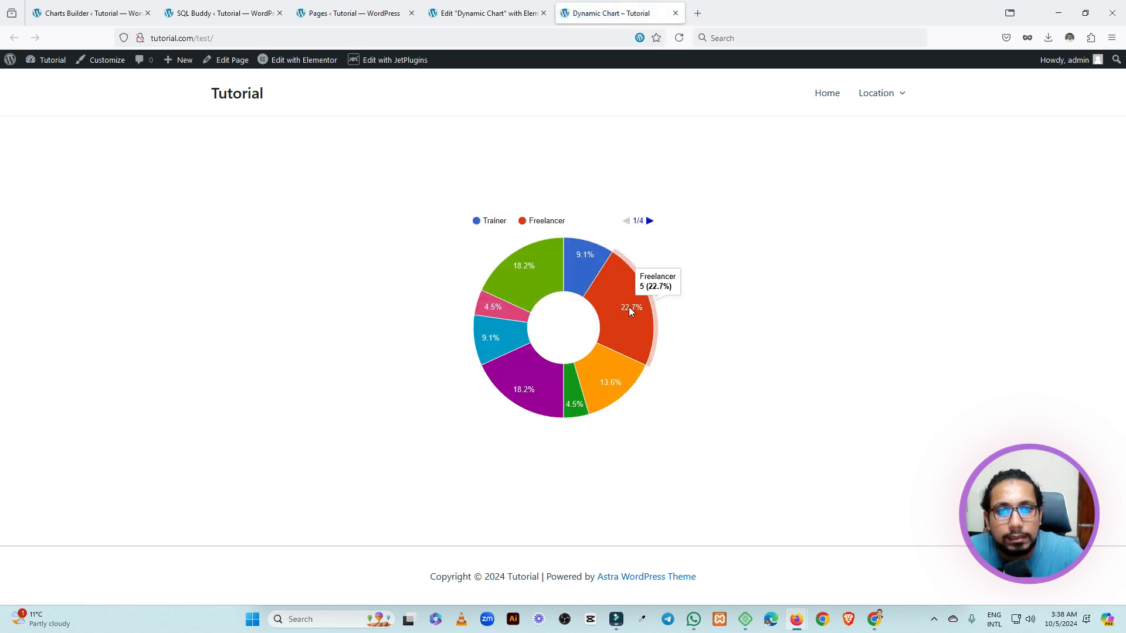
{"action": "left_click", "coordinate": [650, 221]}
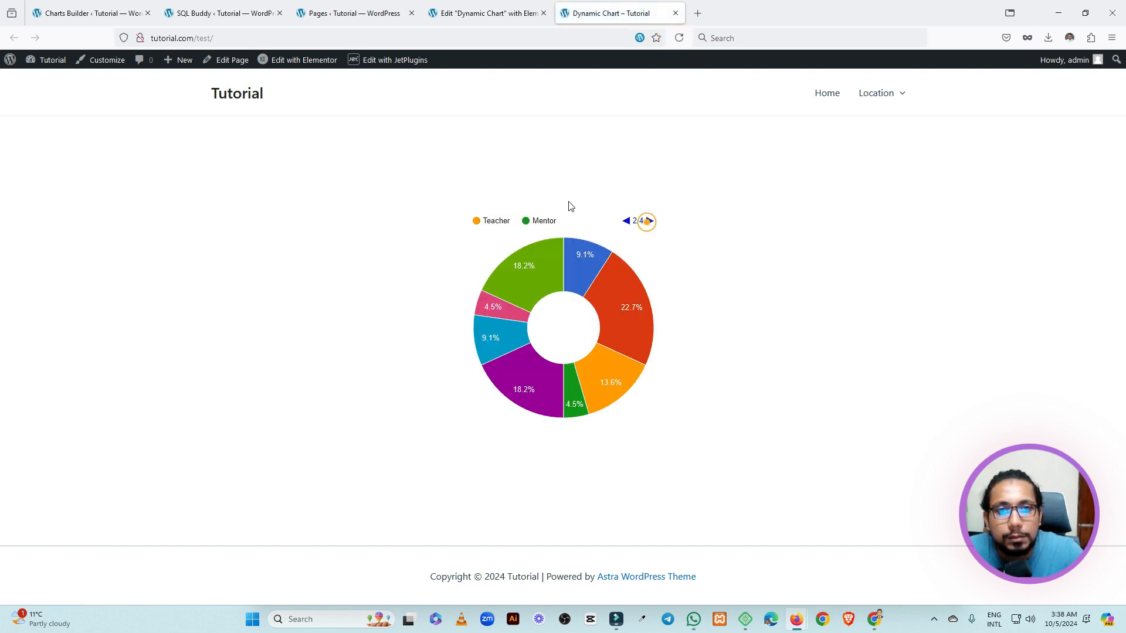
{"action": "left_click", "coordinate": [649, 221]}
{"action": "left_click", "coordinate": [649, 221]}
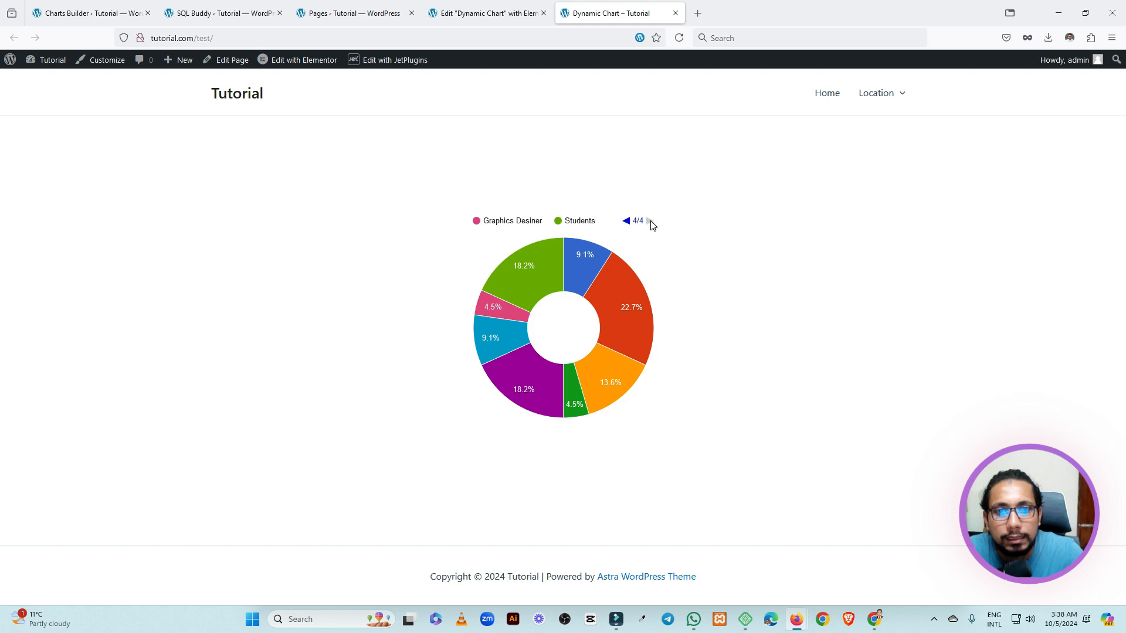
{"action": "left_click", "coordinate": [651, 222]}
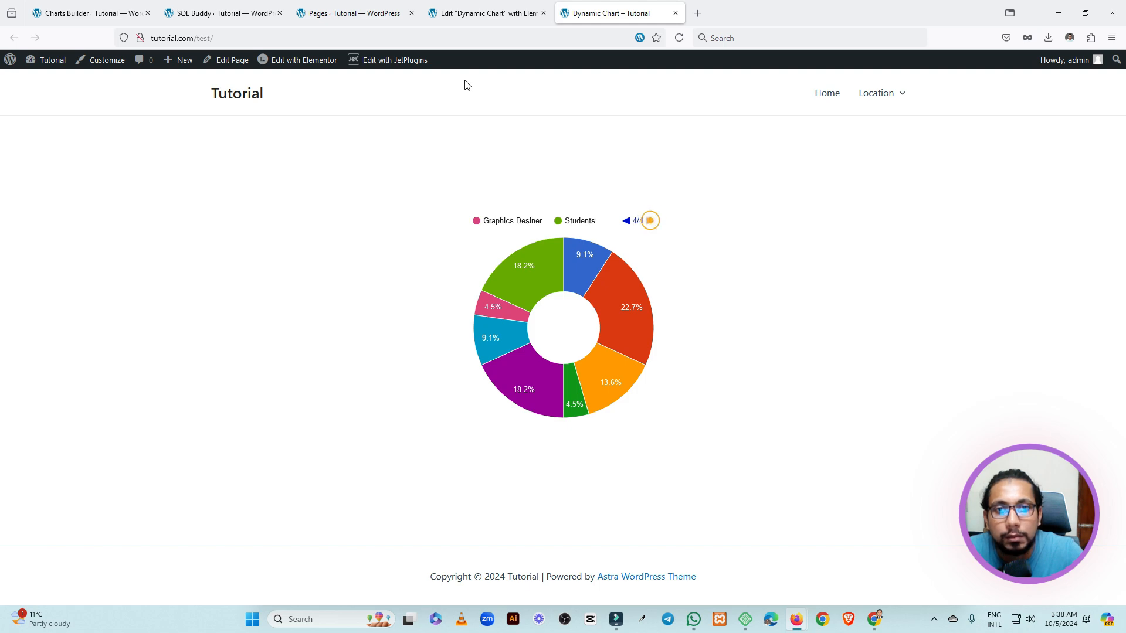
Change the Profession count chart's type to Pie in Charts Builder, reload the preview and update the chart.
{"action": "left_click", "coordinate": [199, 13]}
{"action": "left_click", "coordinate": [88, 13]}
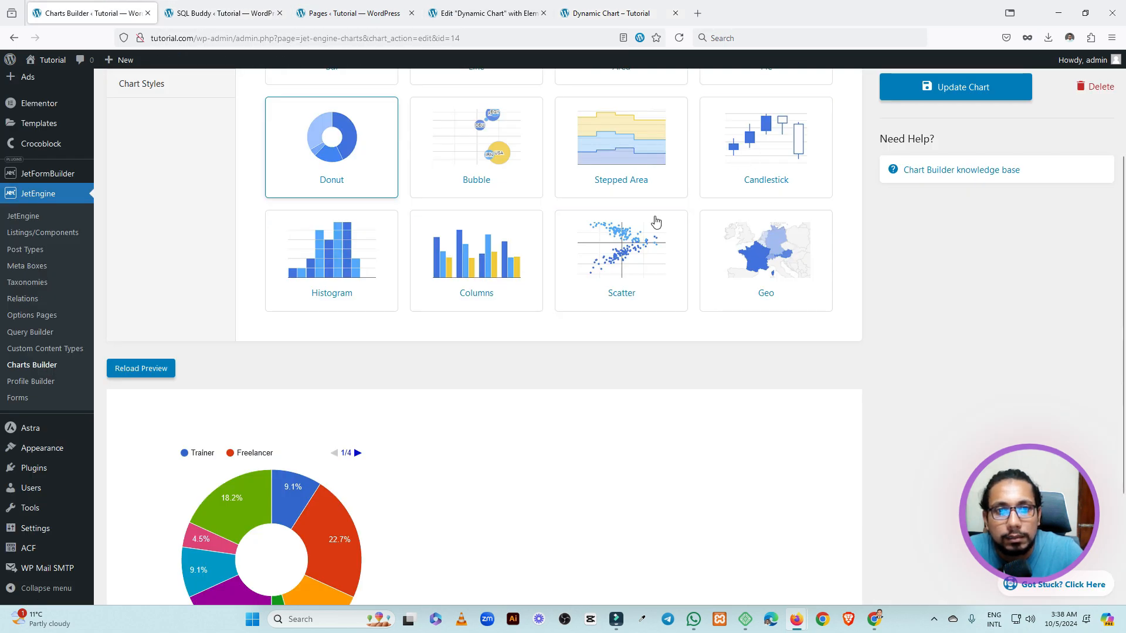
{"action": "scroll", "coordinate": [658, 221], "scroll_direction": "up", "scroll_amount": 3}
{"action": "left_click", "coordinate": [751, 206]}
{"action": "scroll", "coordinate": [388, 352], "scroll_direction": "down", "scroll_amount": 4}
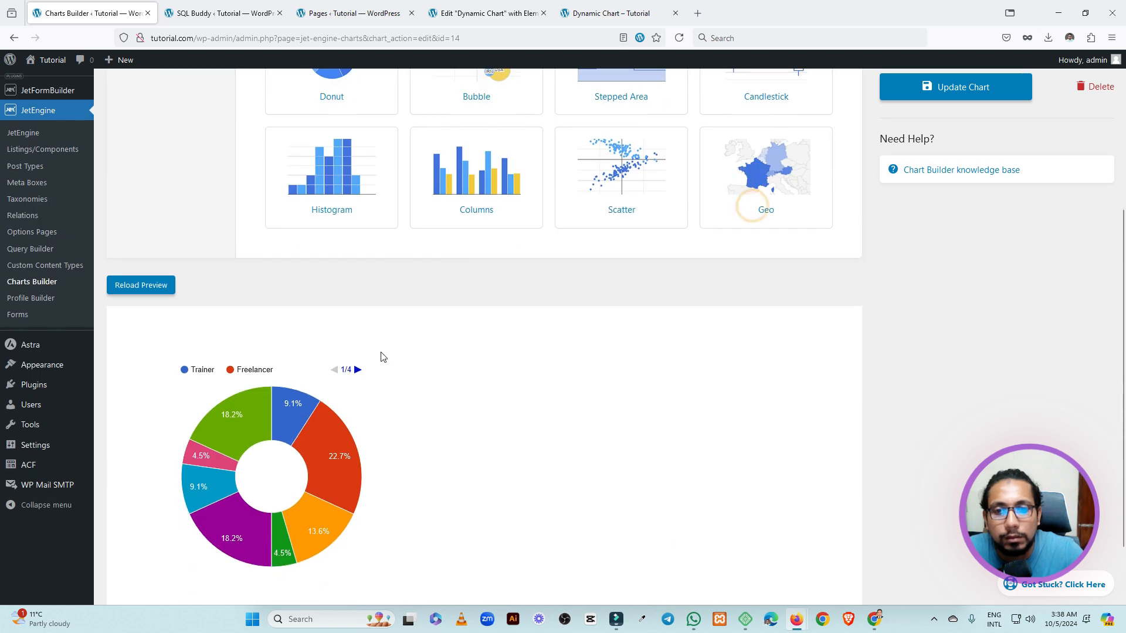
{"action": "left_click", "coordinate": [133, 284]}
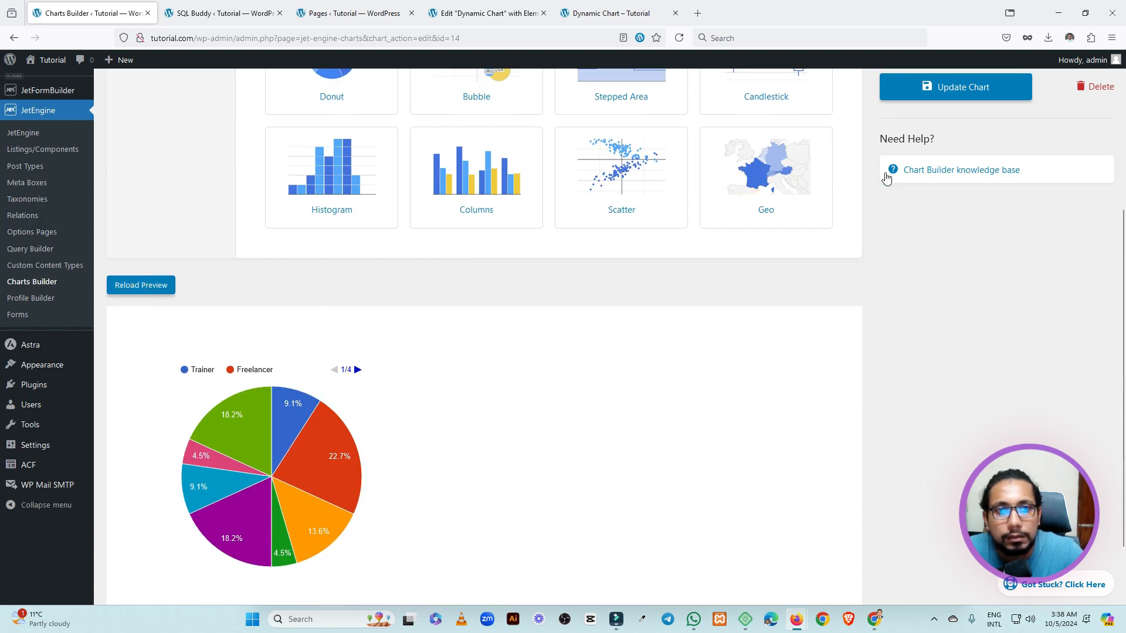
{"action": "left_click", "coordinate": [950, 88]}
Reload the live Dynamic Chart page and inspect the pie chart's SEO Expert slice.
{"action": "left_click", "coordinate": [610, 7]}
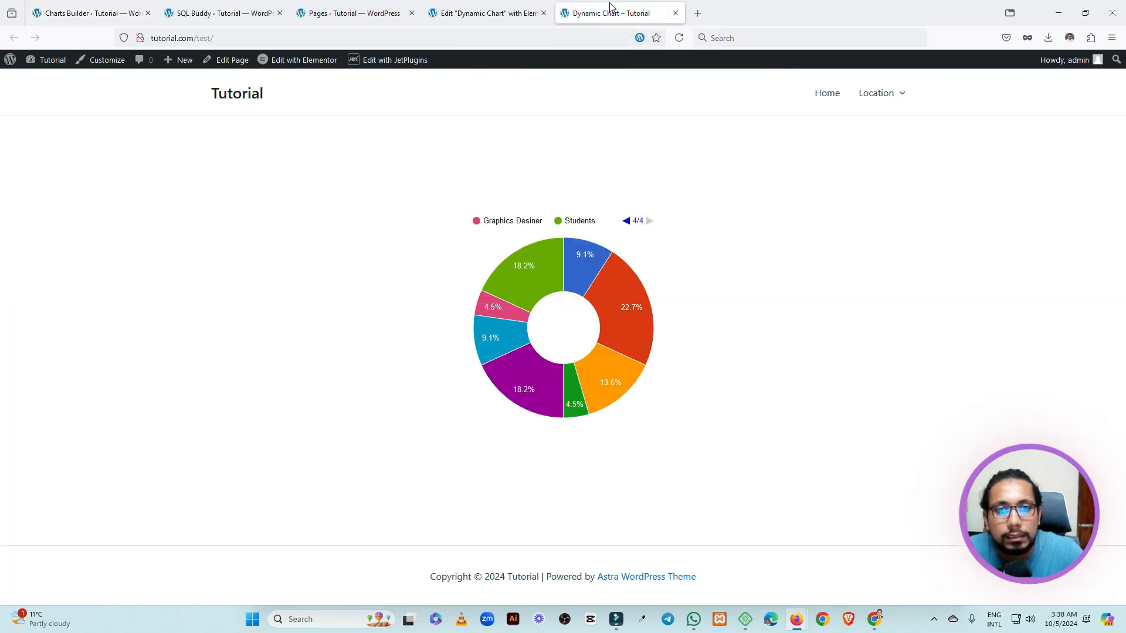
{"action": "left_click", "coordinate": [679, 38]}
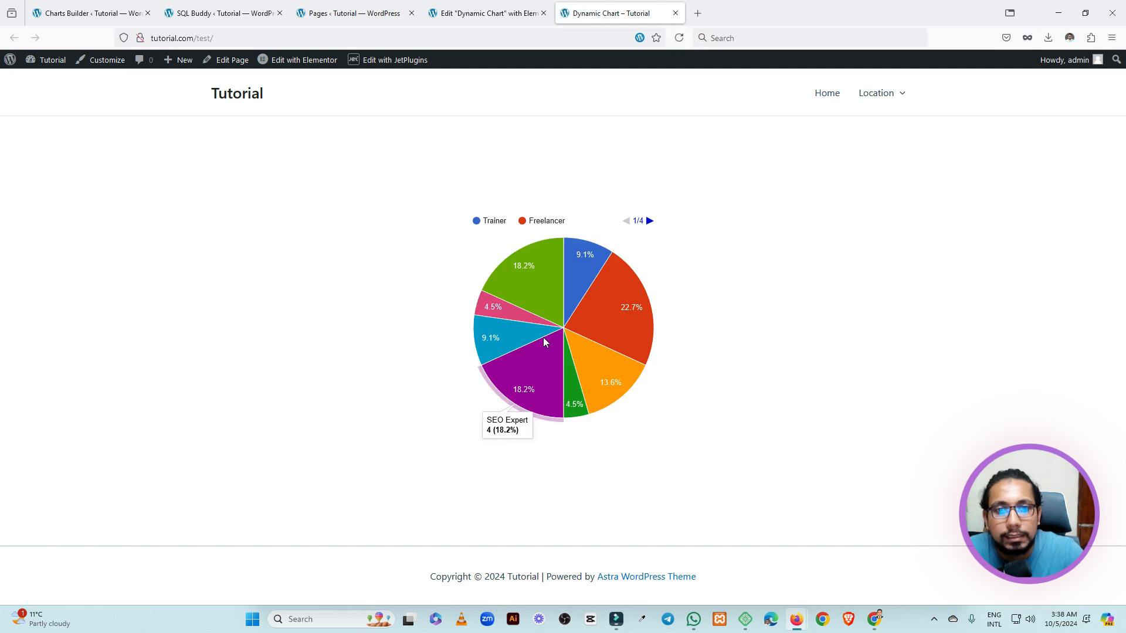
{"action": "mouse_move", "coordinate": [534, 384]}
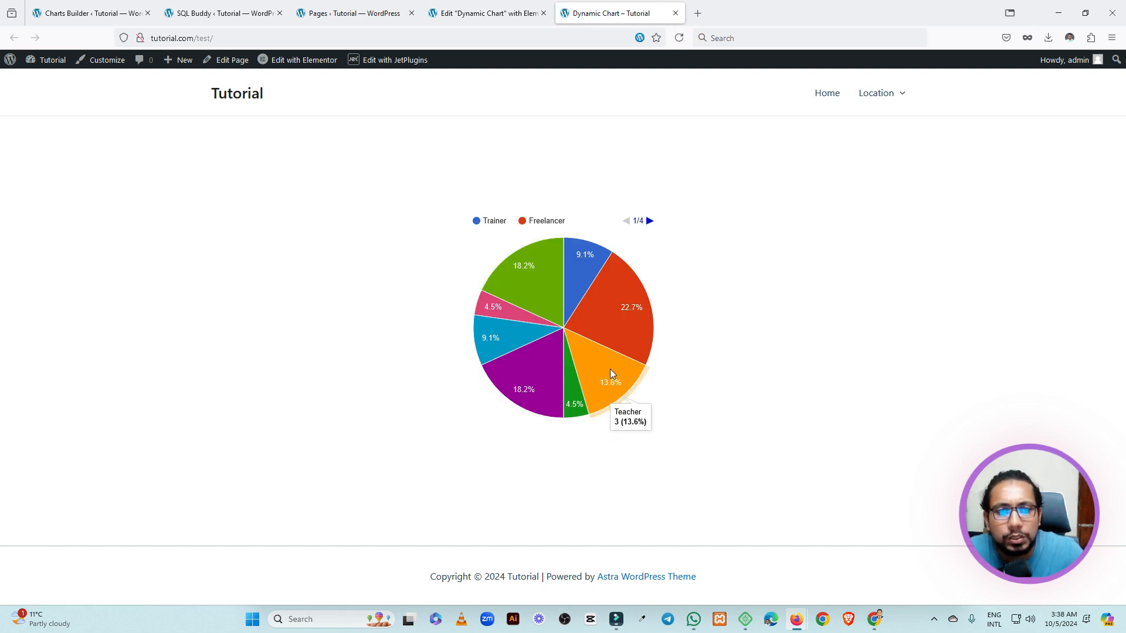